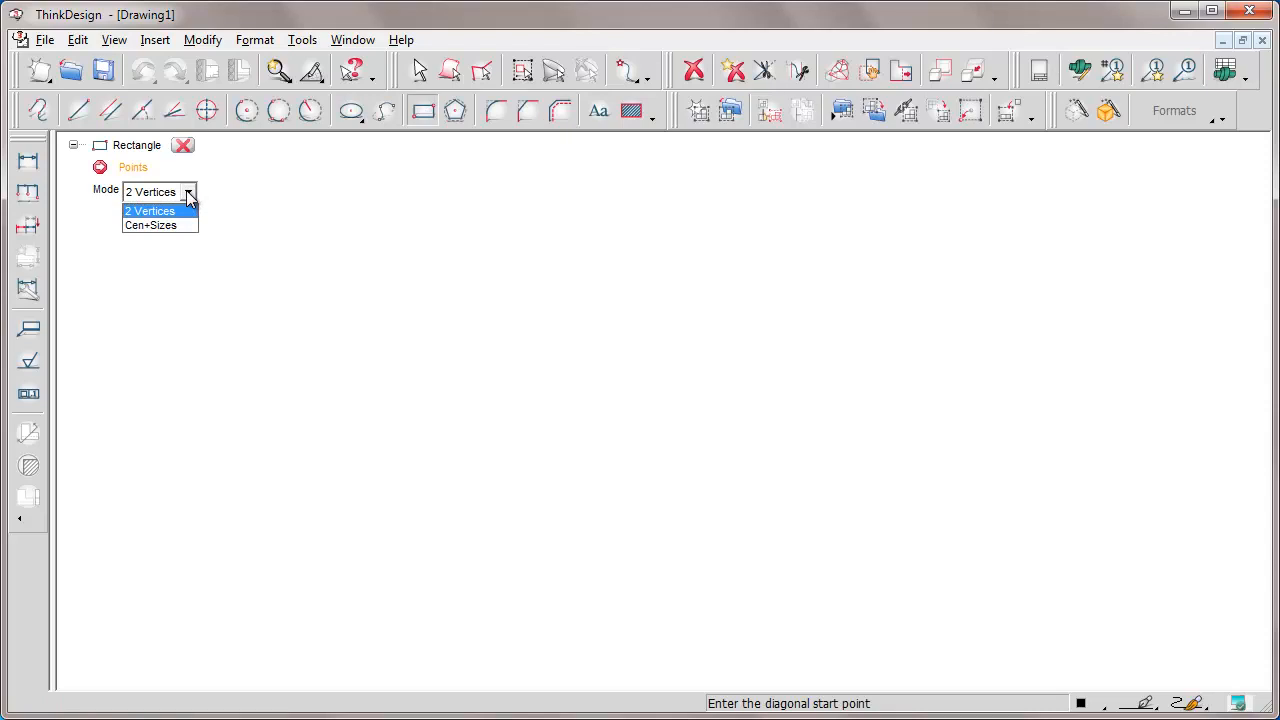
Step: Set up a rectangle in Cen+Sizes mode with an X size of 50 mm and a Y size of 40 mm
click(160, 224)
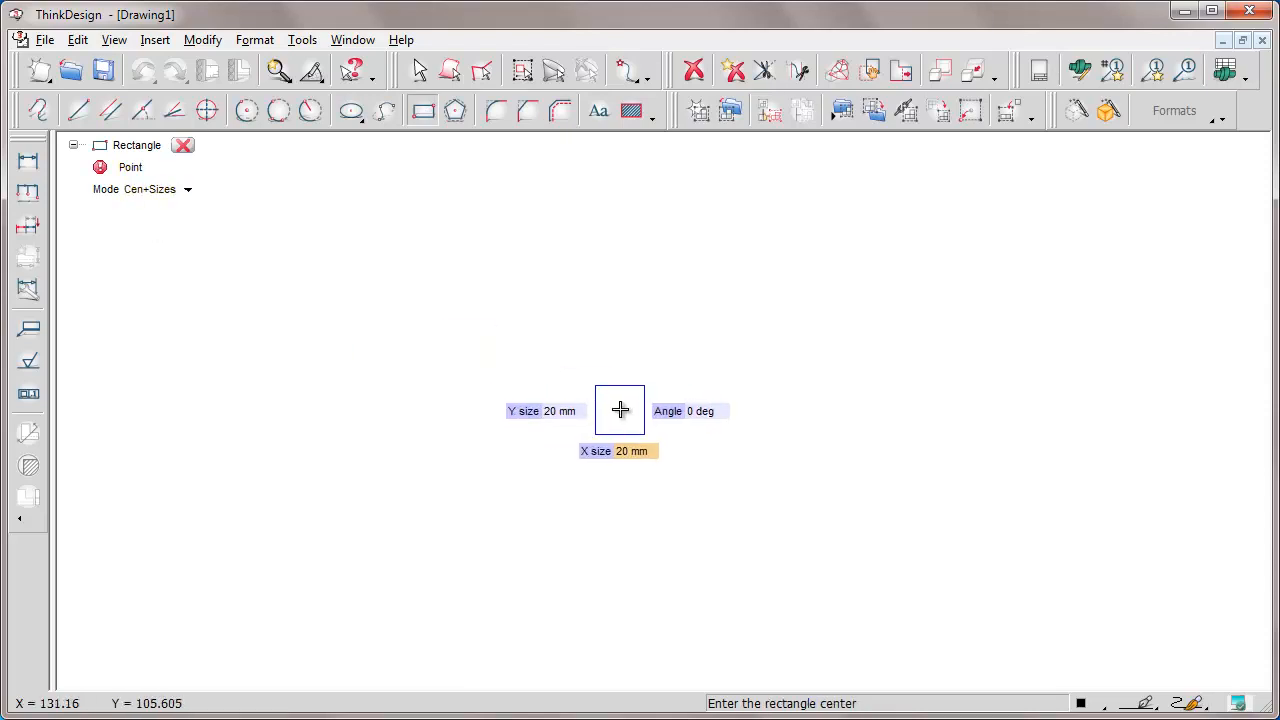
text(50)
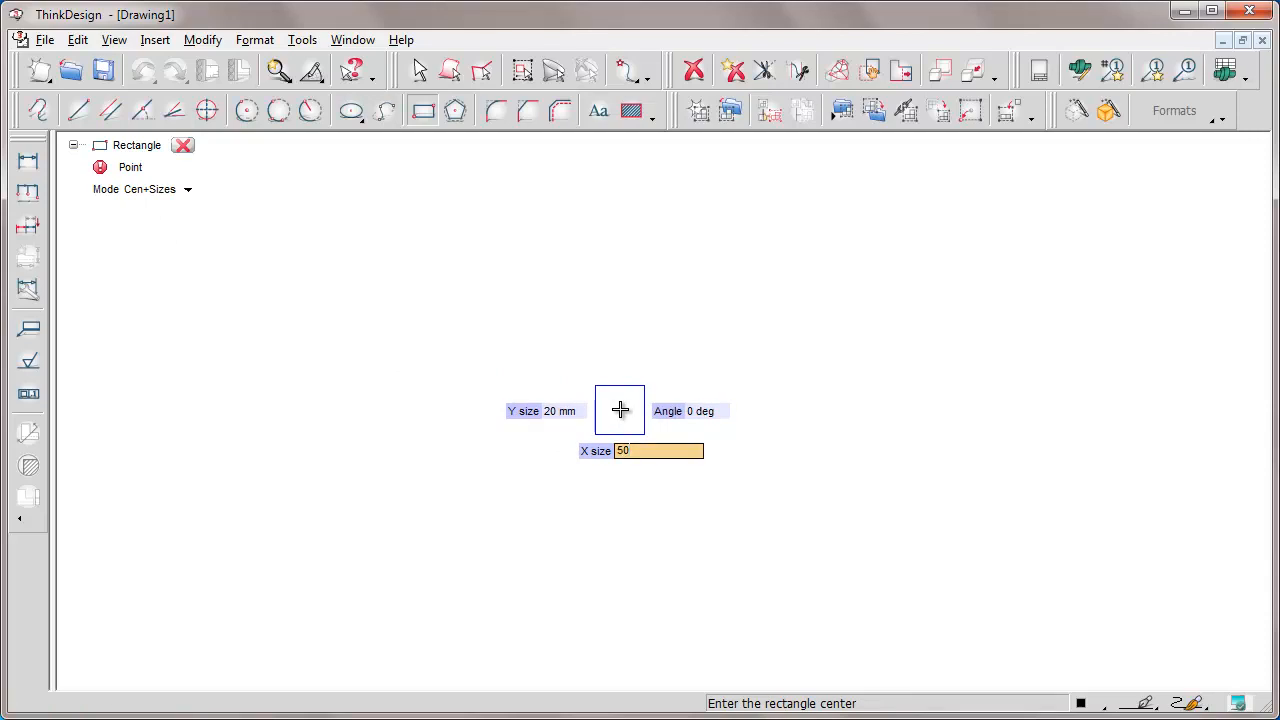
key(Return)
key(Tab)
text(40)
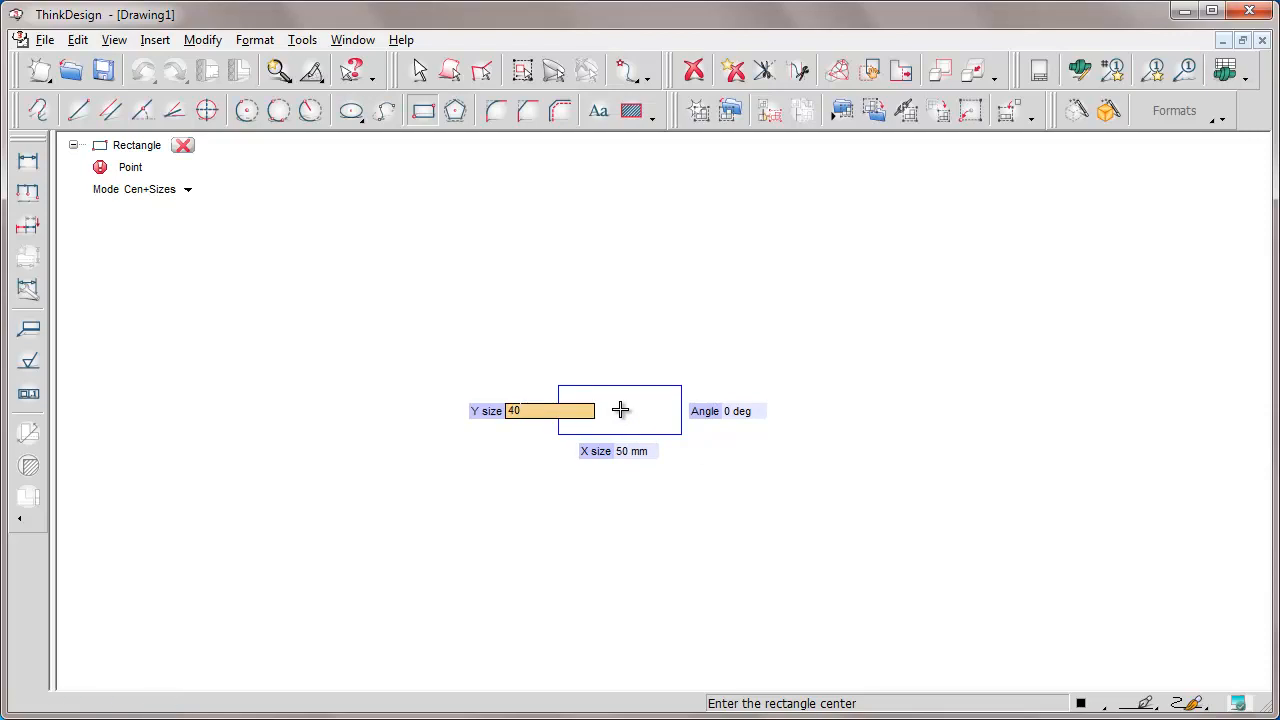
key(Return)
Step: Try a rotation angle of 45 degrees on the rectangle preview
key(Tab)
text(45)
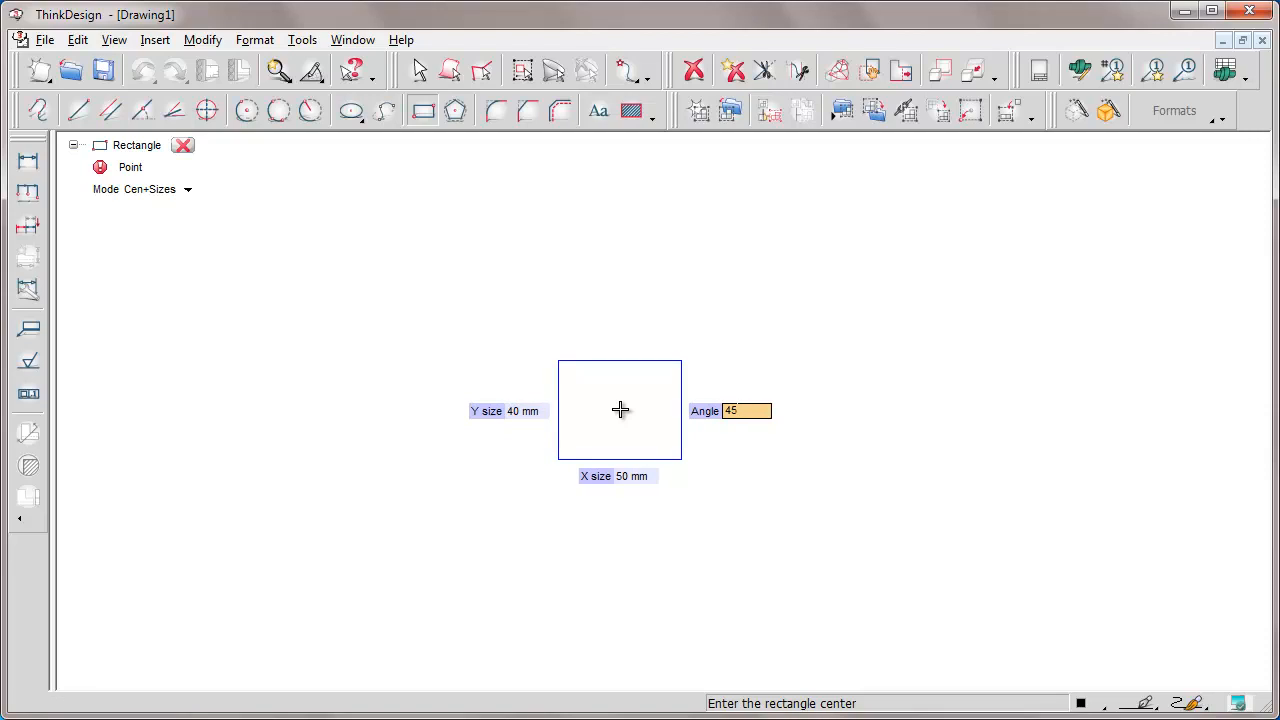
key(Return)
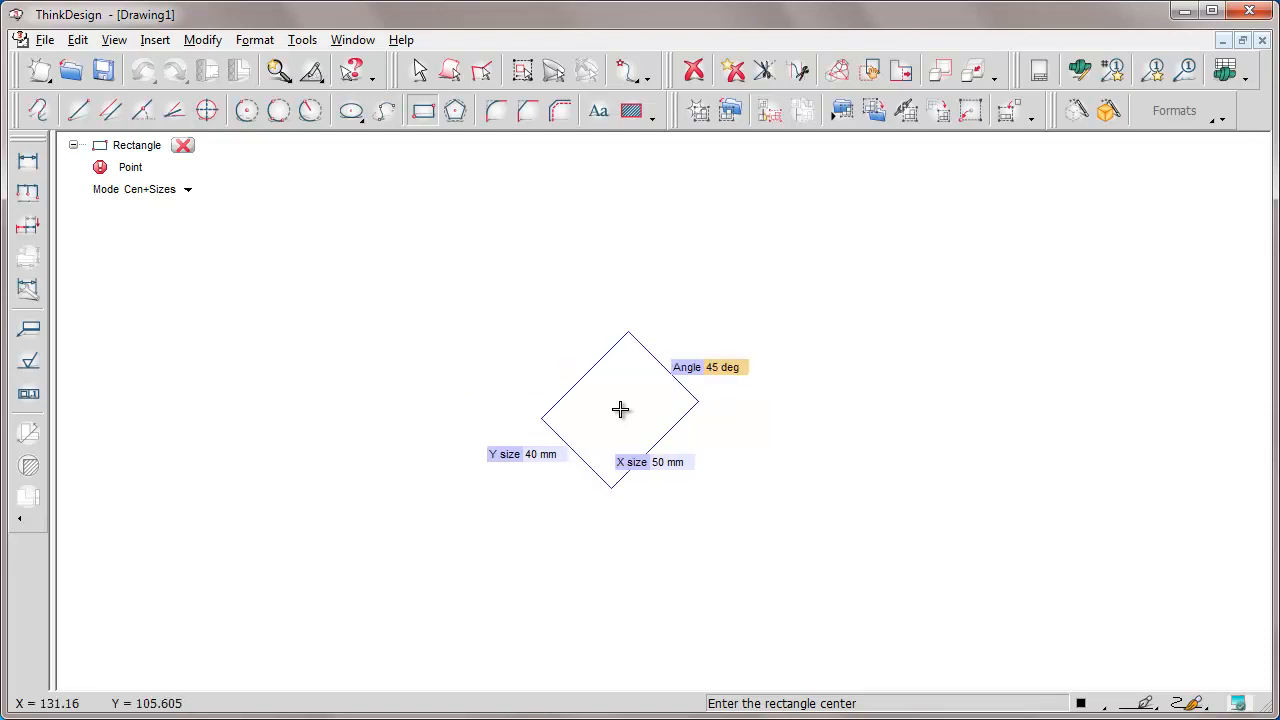
Step: Set the rectangle's angle to 0 degrees, place it near the middle of the drawing area and end the command
text(0)
key(Return)
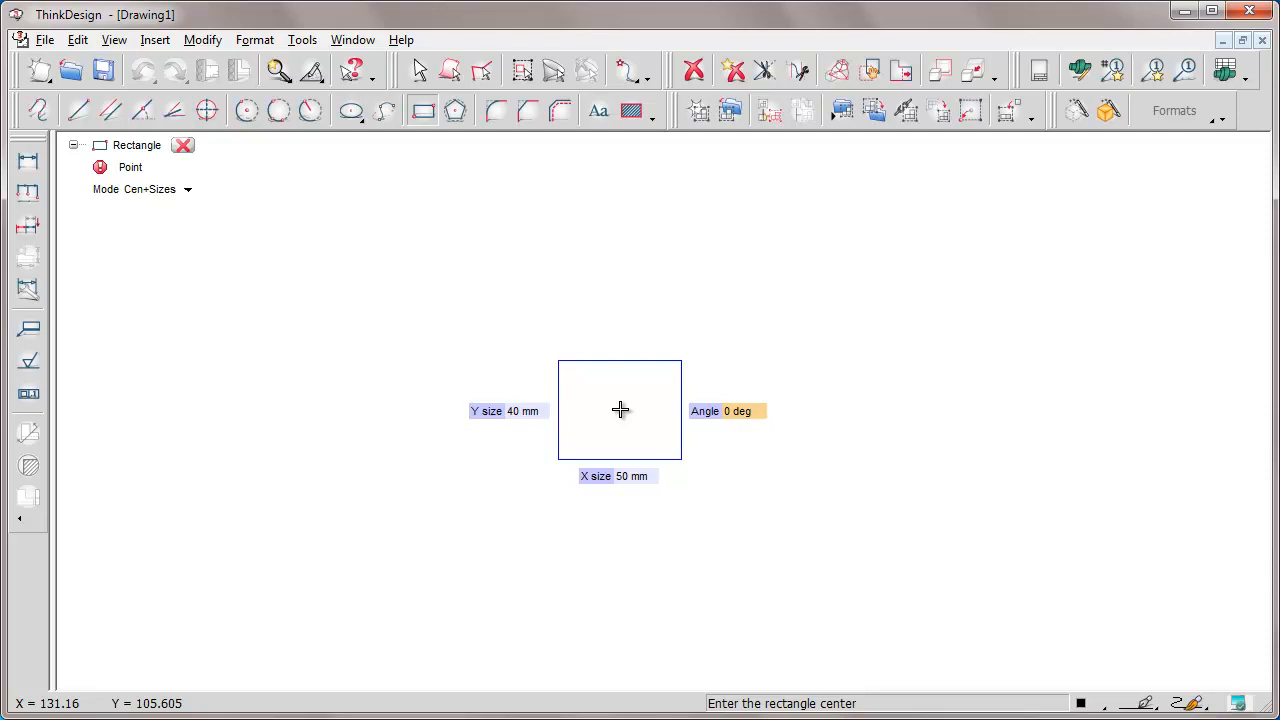
click(620, 410)
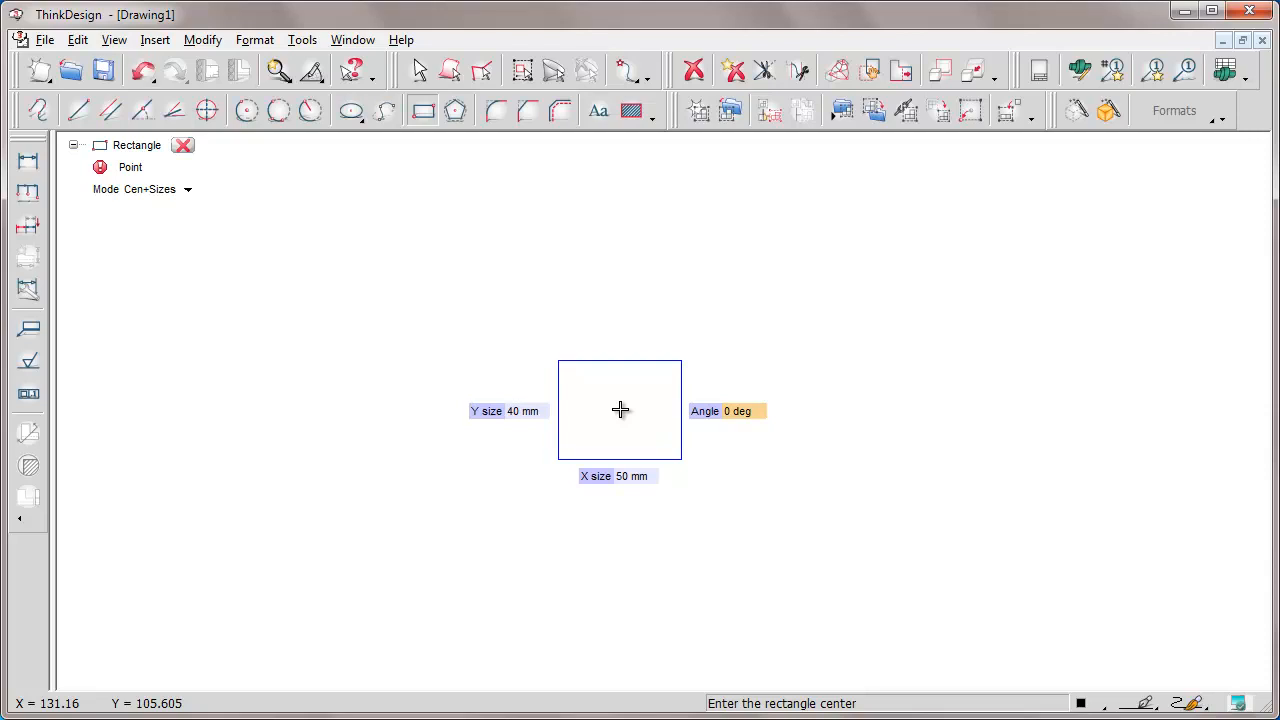
click(182, 145)
Step: Draw an unlimited bisector line between the rectangle's upper and lower edges
click(280, 78)
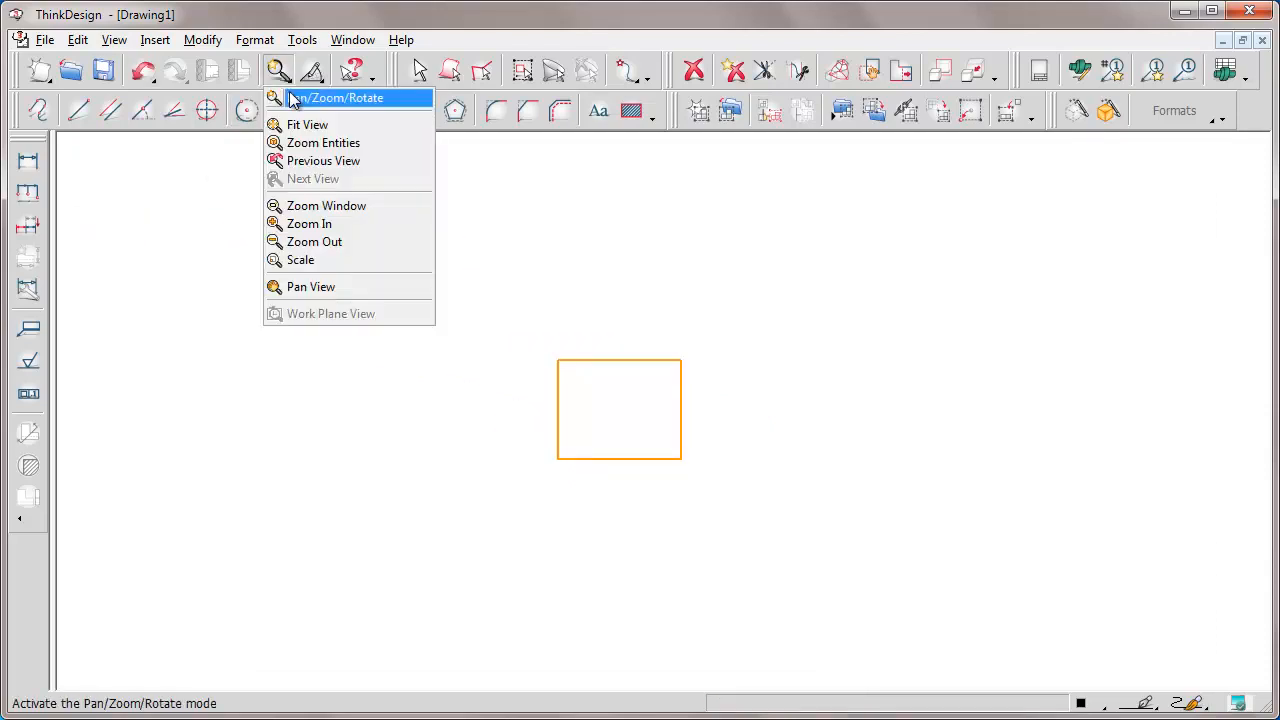
click(303, 125)
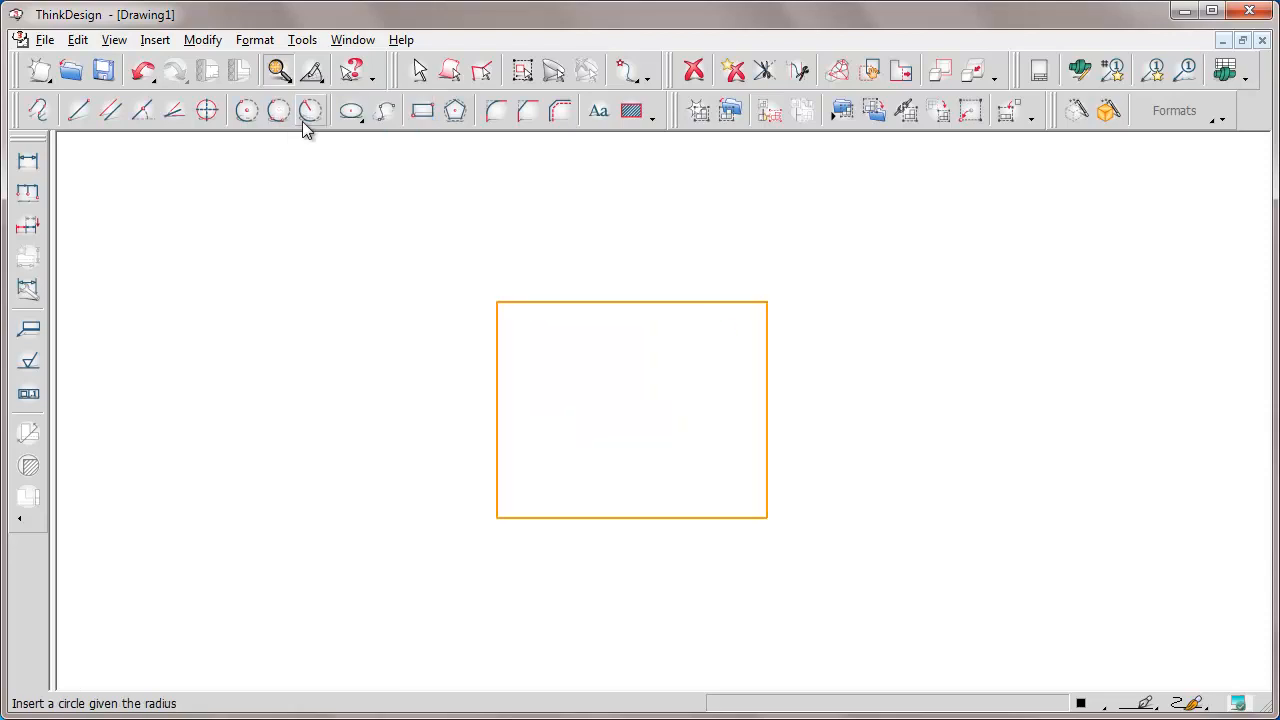
click(175, 112)
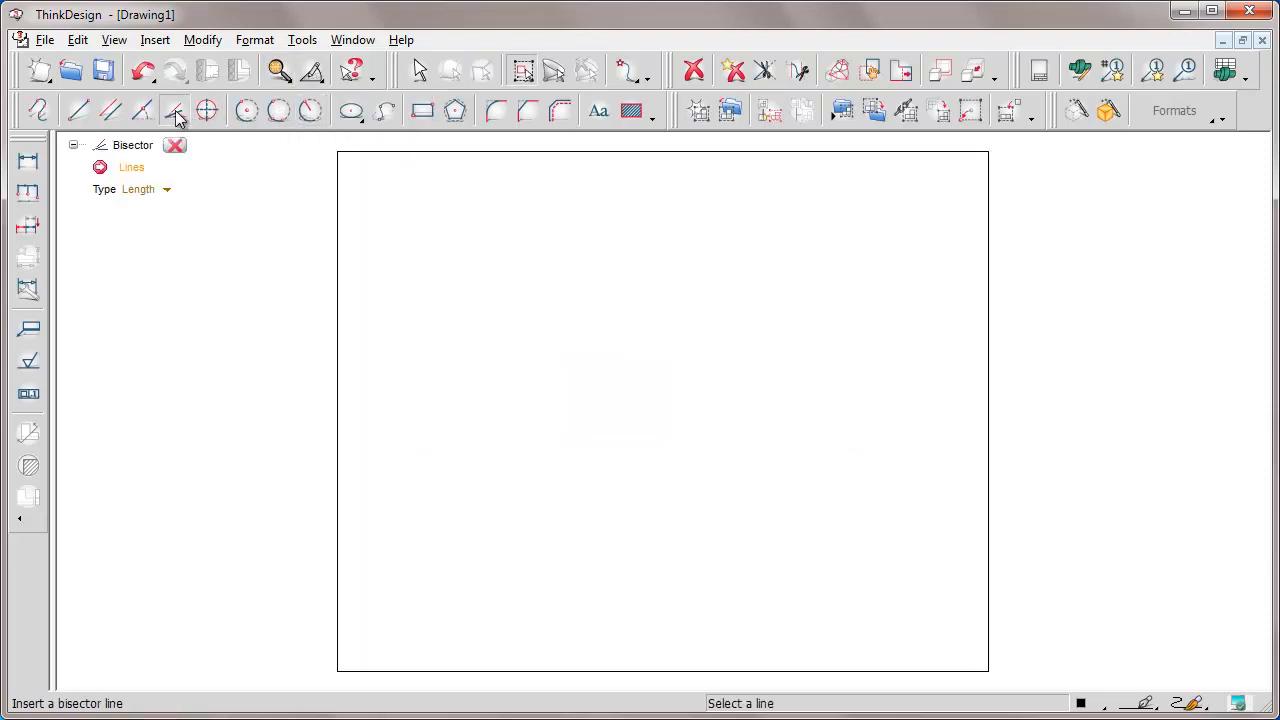
click(170, 196)
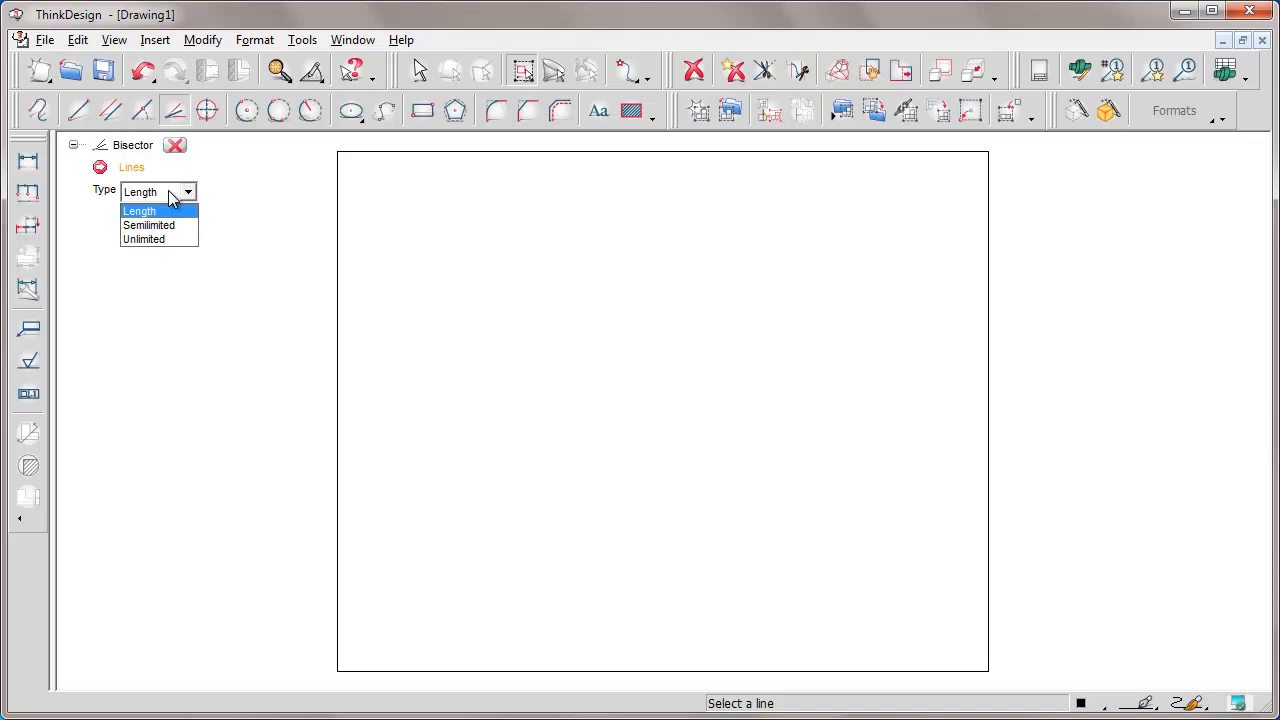
click(155, 240)
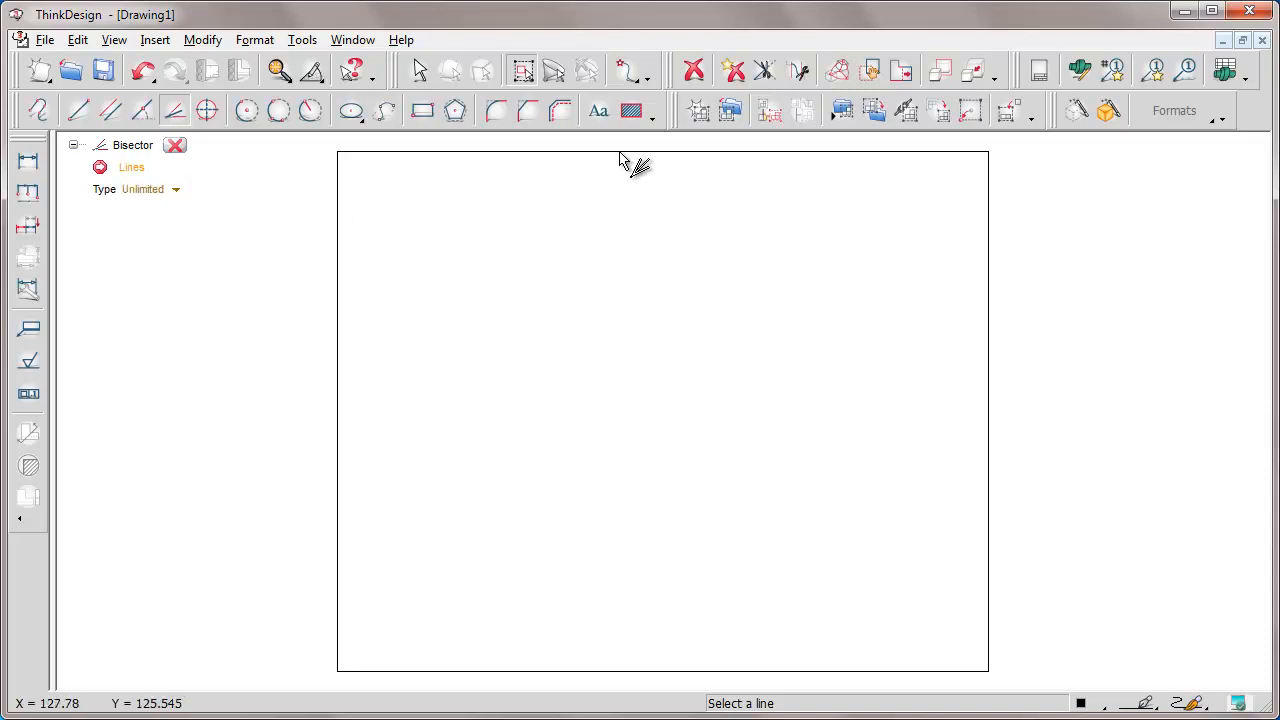
click(620, 152)
click(746, 671)
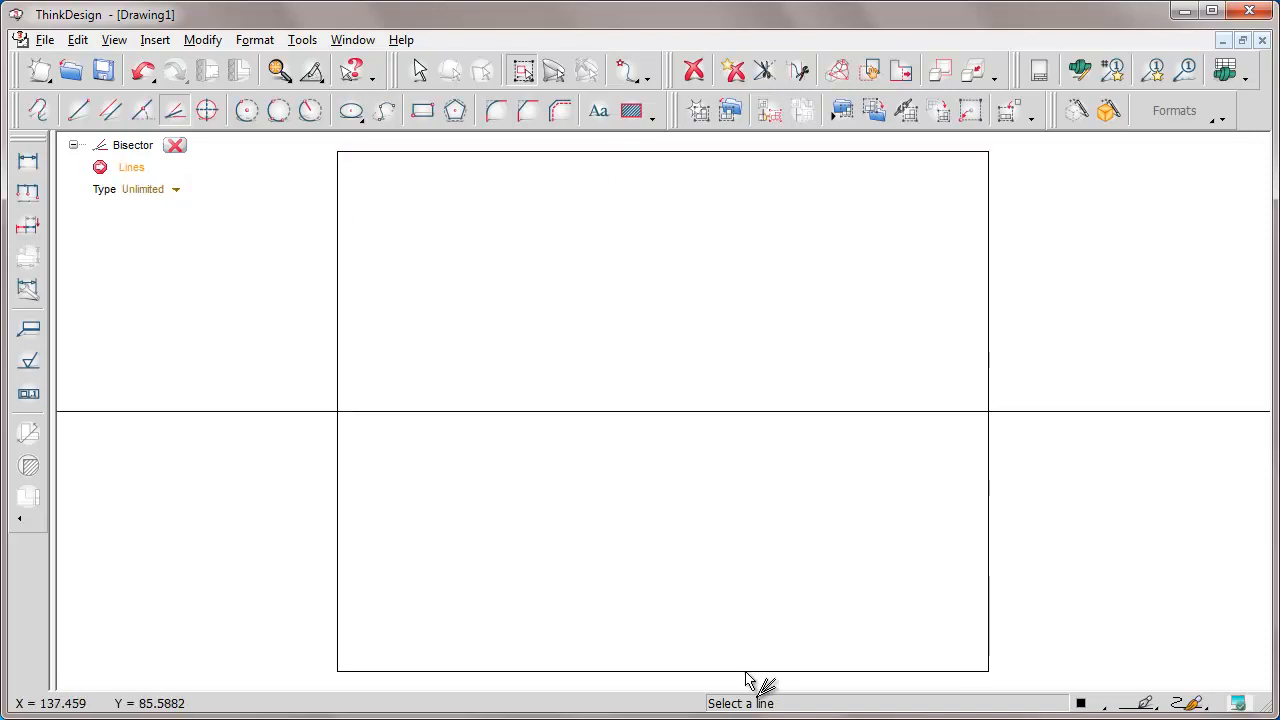
Step: Add an unlimited bisector between the rectangle's two vertical edges and end the Bisector command
click(338, 260)
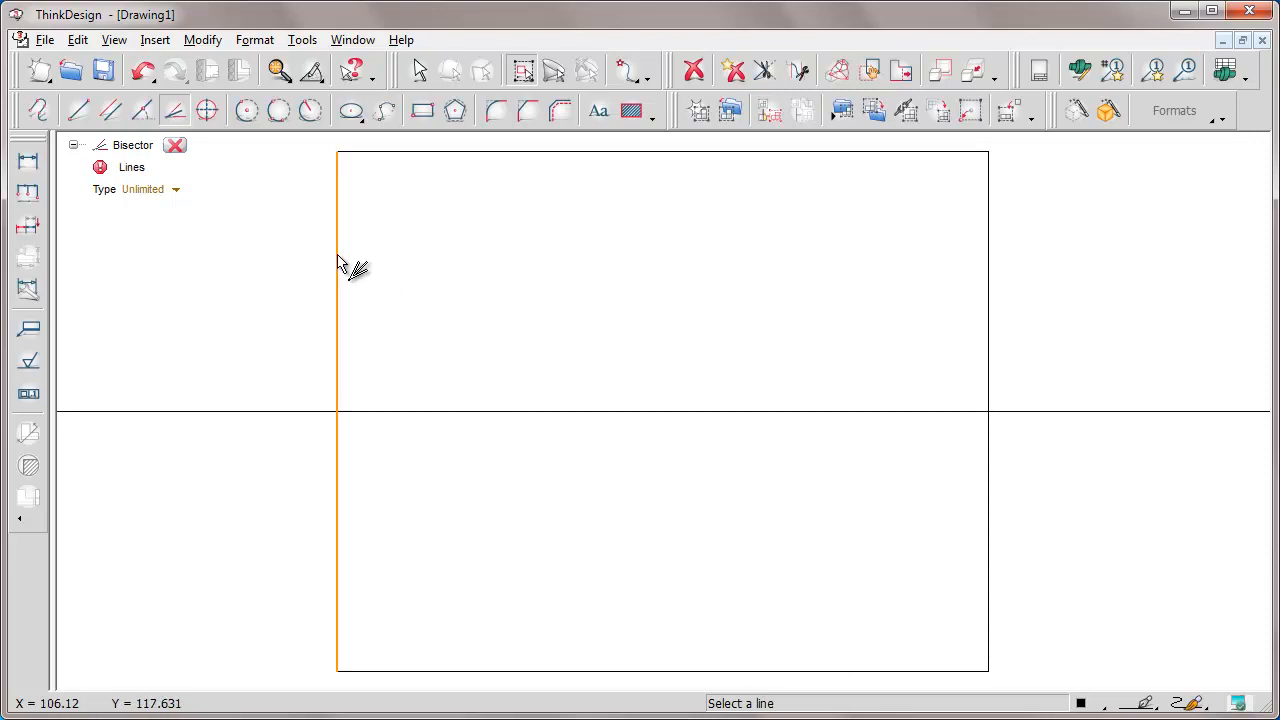
click(989, 264)
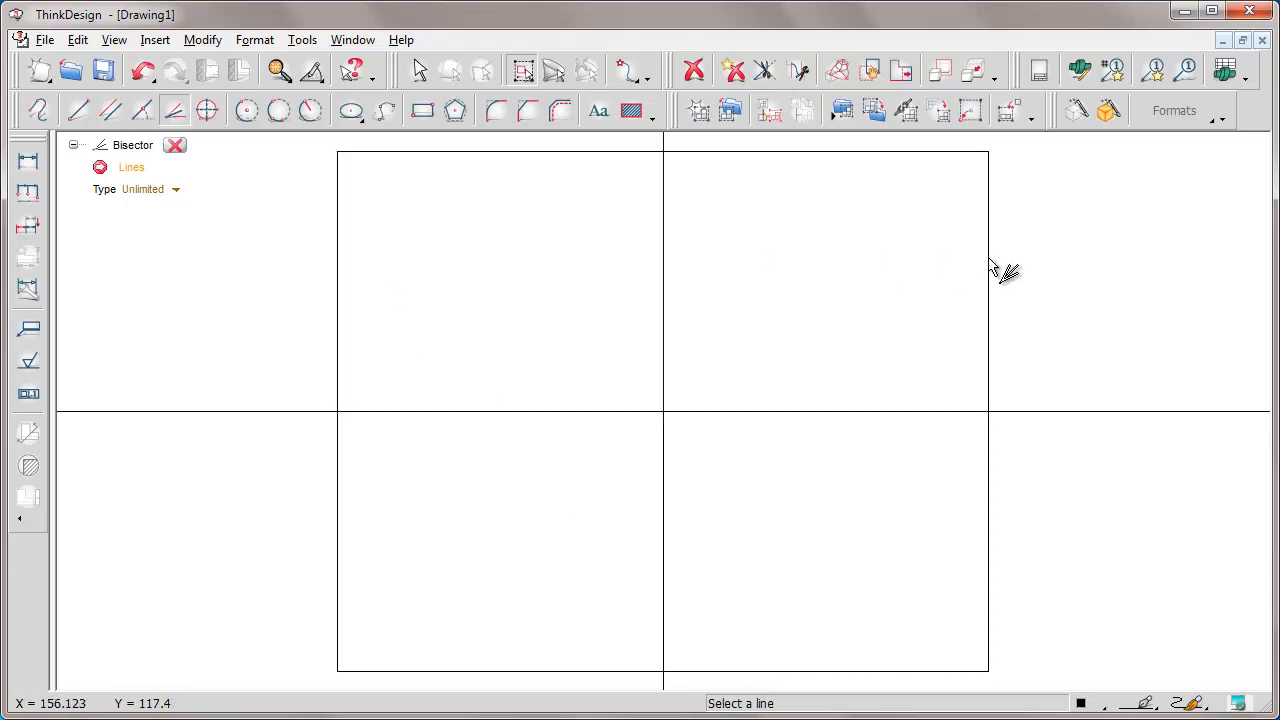
click(175, 145)
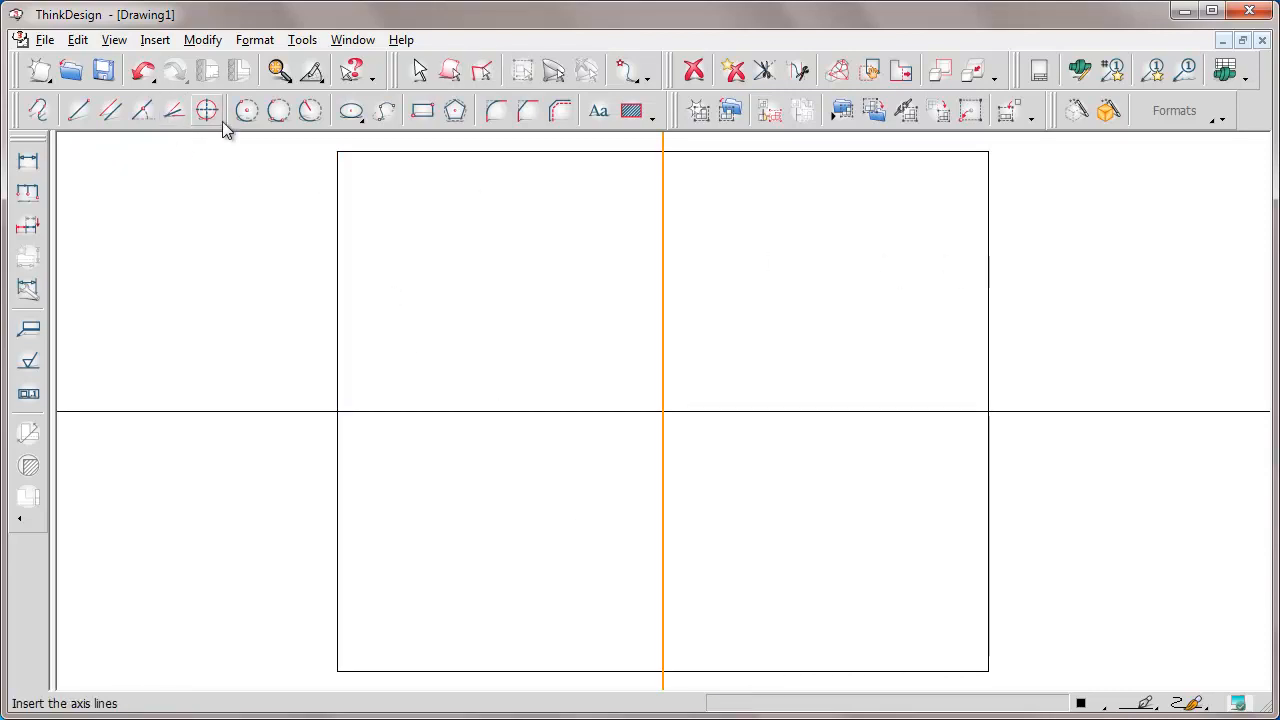
Step: Draw a circle of radius 8 mm centred on the intersection of the two bisectors, using the Intersection Point snap
click(247, 111)
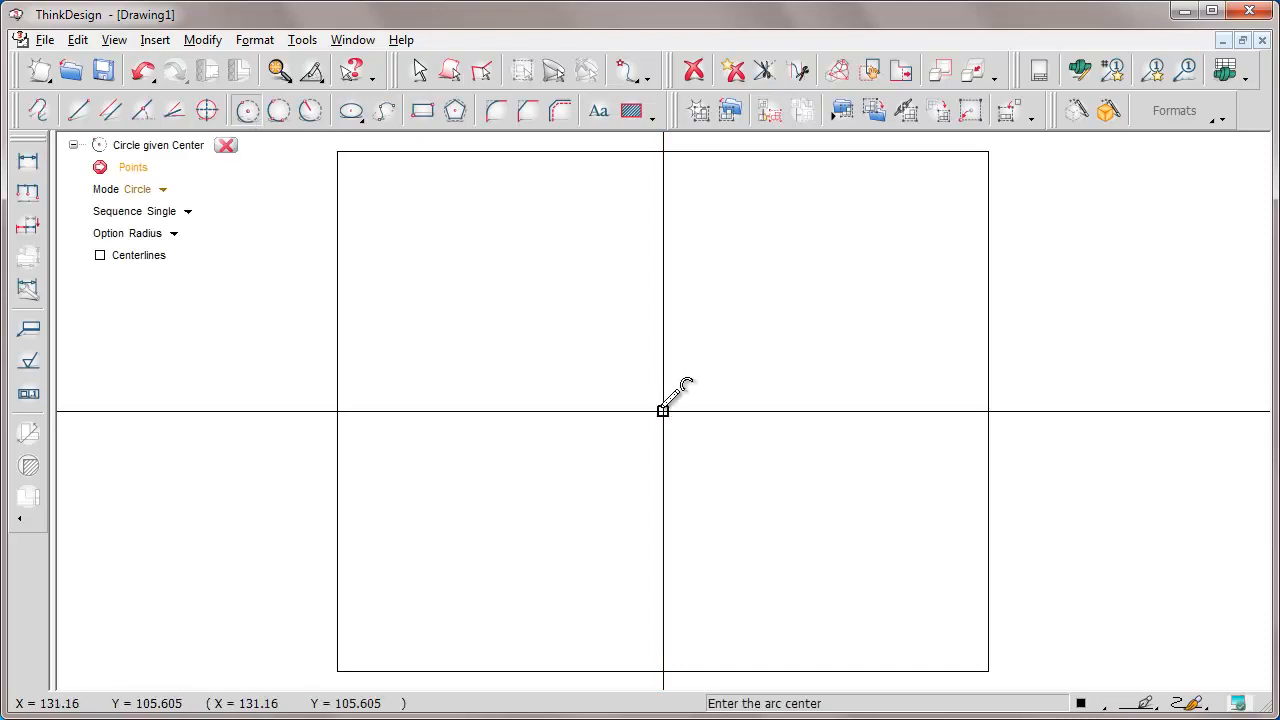
click(630, 74)
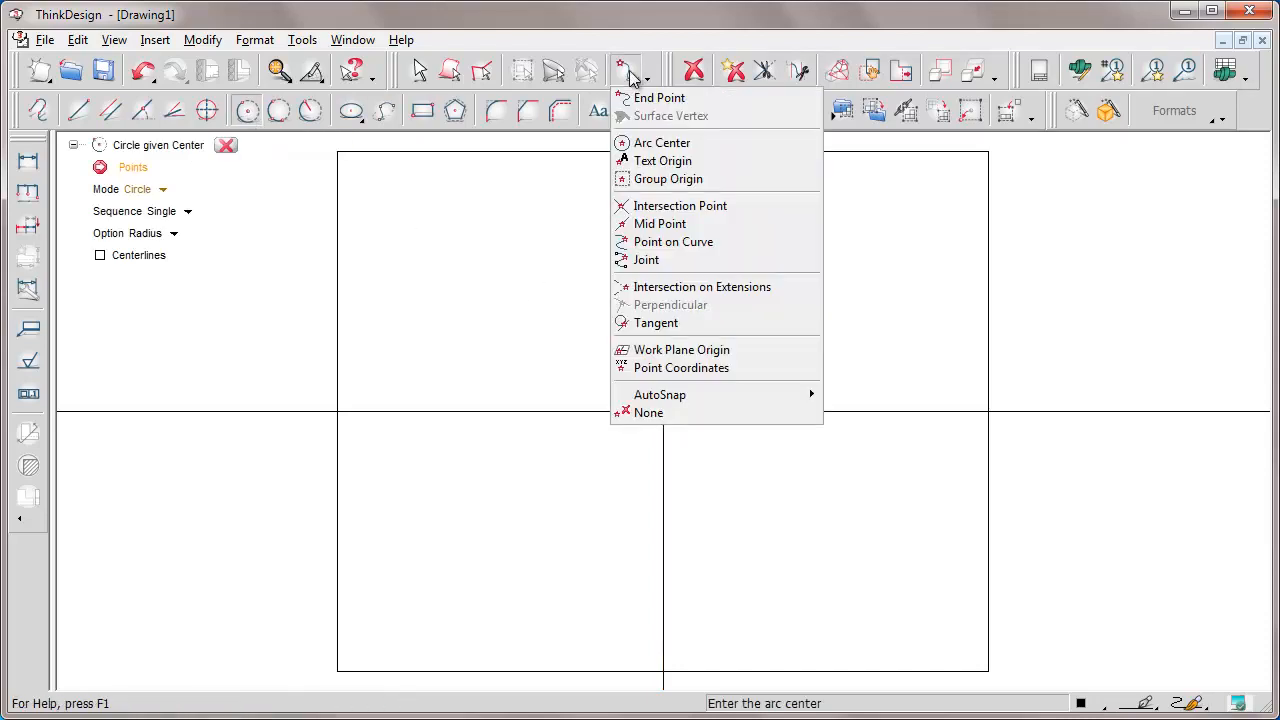
click(675, 207)
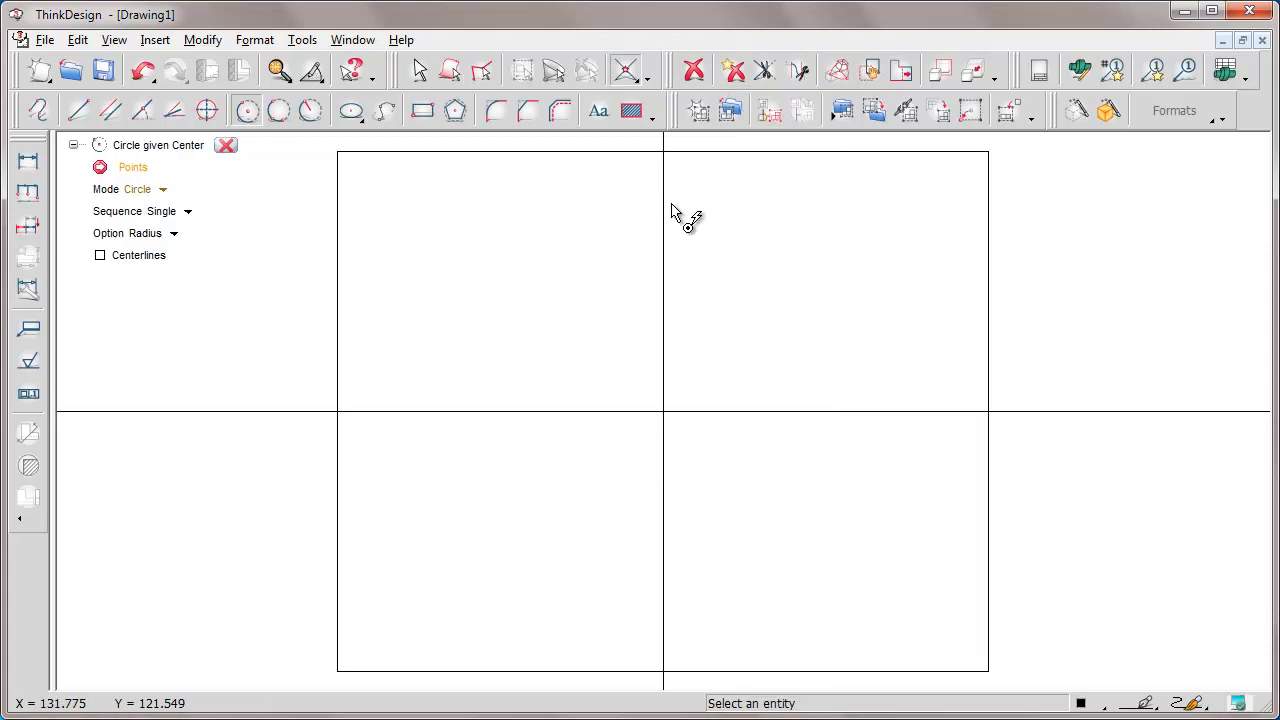
click(663, 411)
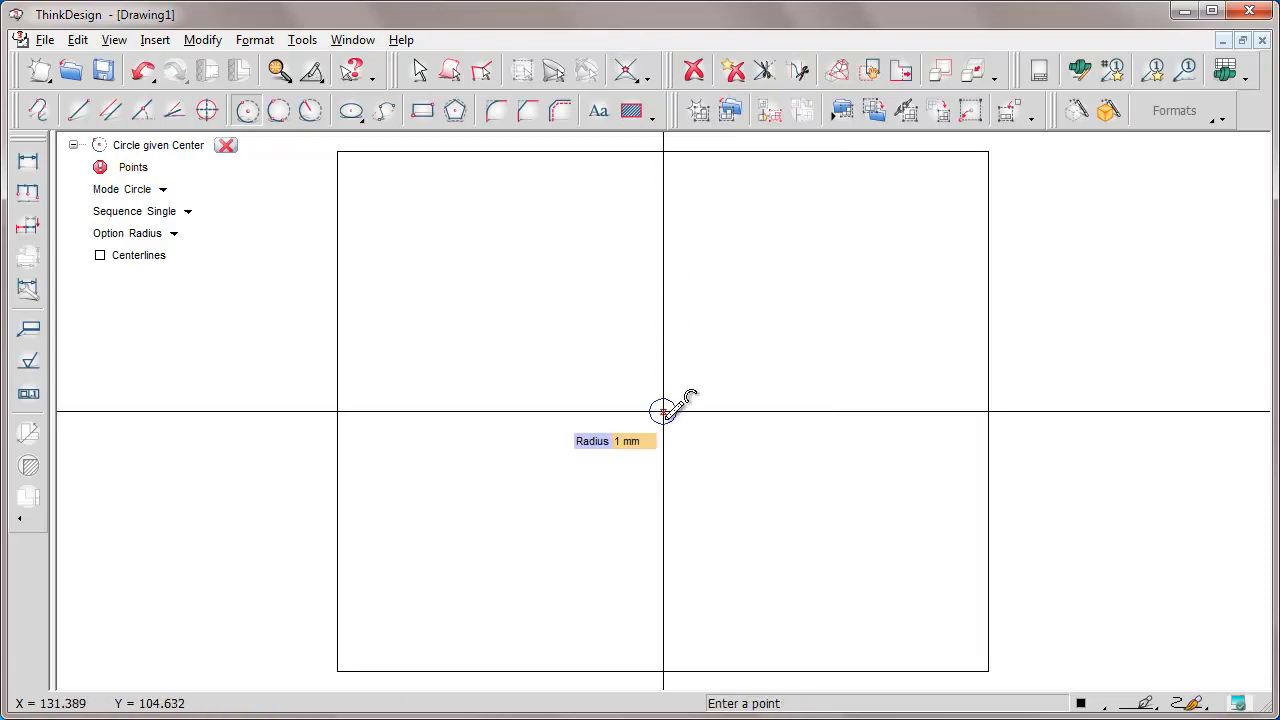
text(8)
key(Return)
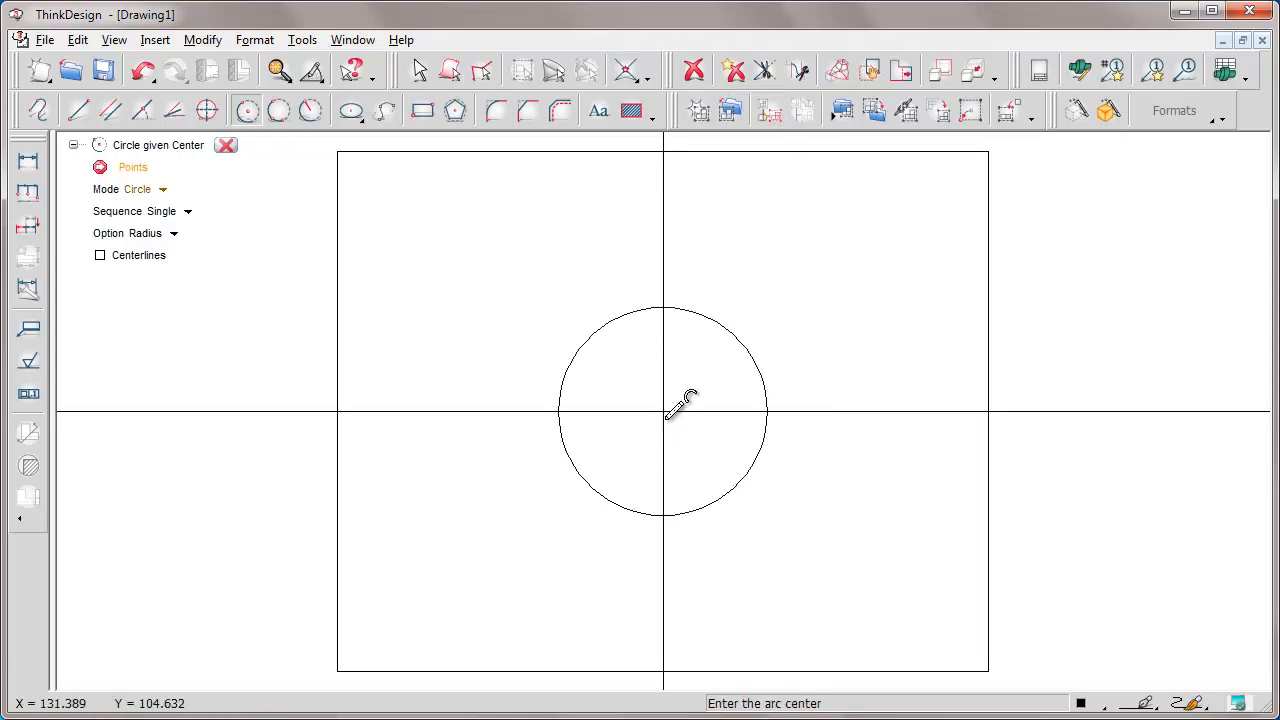
Step: Draw a concentric circle of radius 14 mm around the first one and end the circle command
click(664, 412)
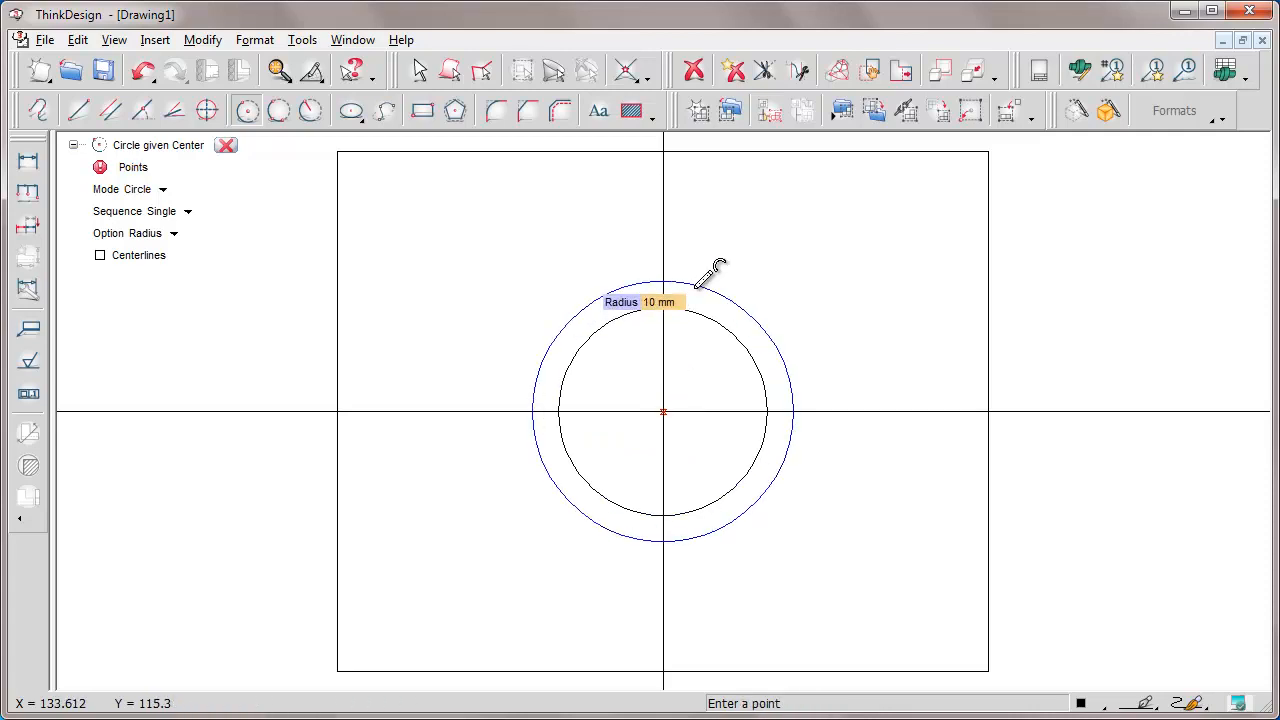
text(14)
key(Return)
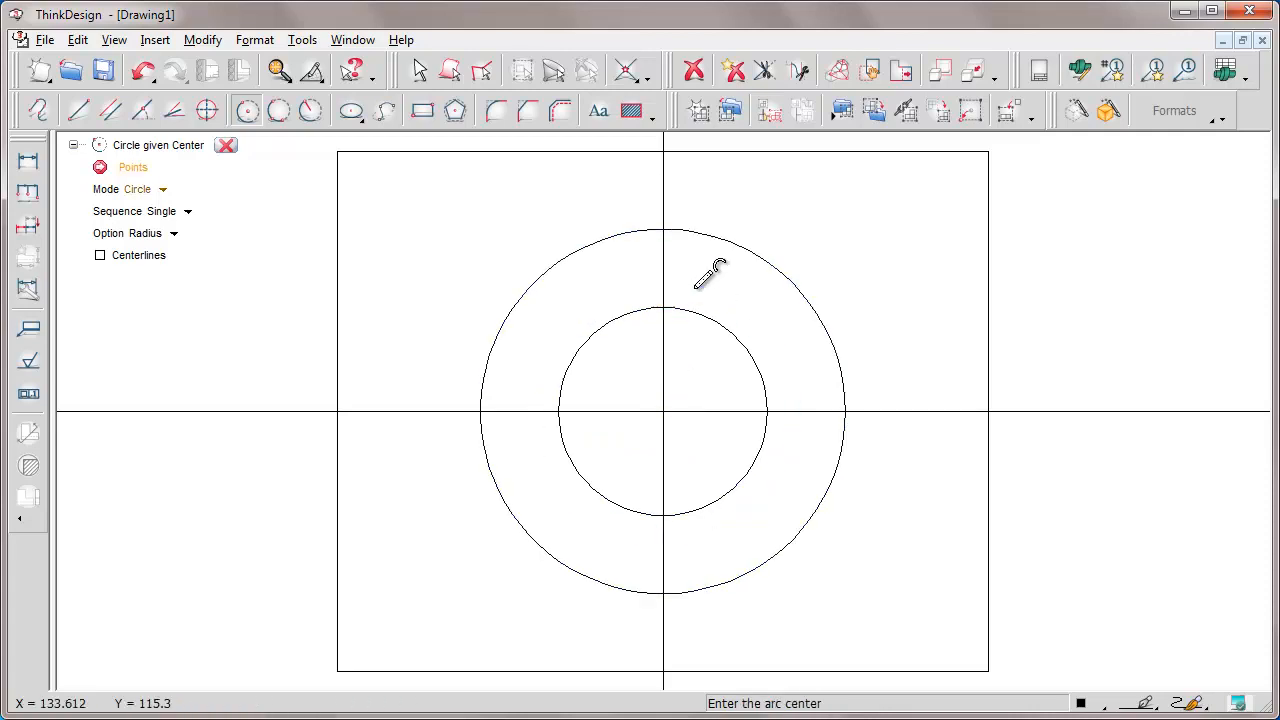
key(Escape)
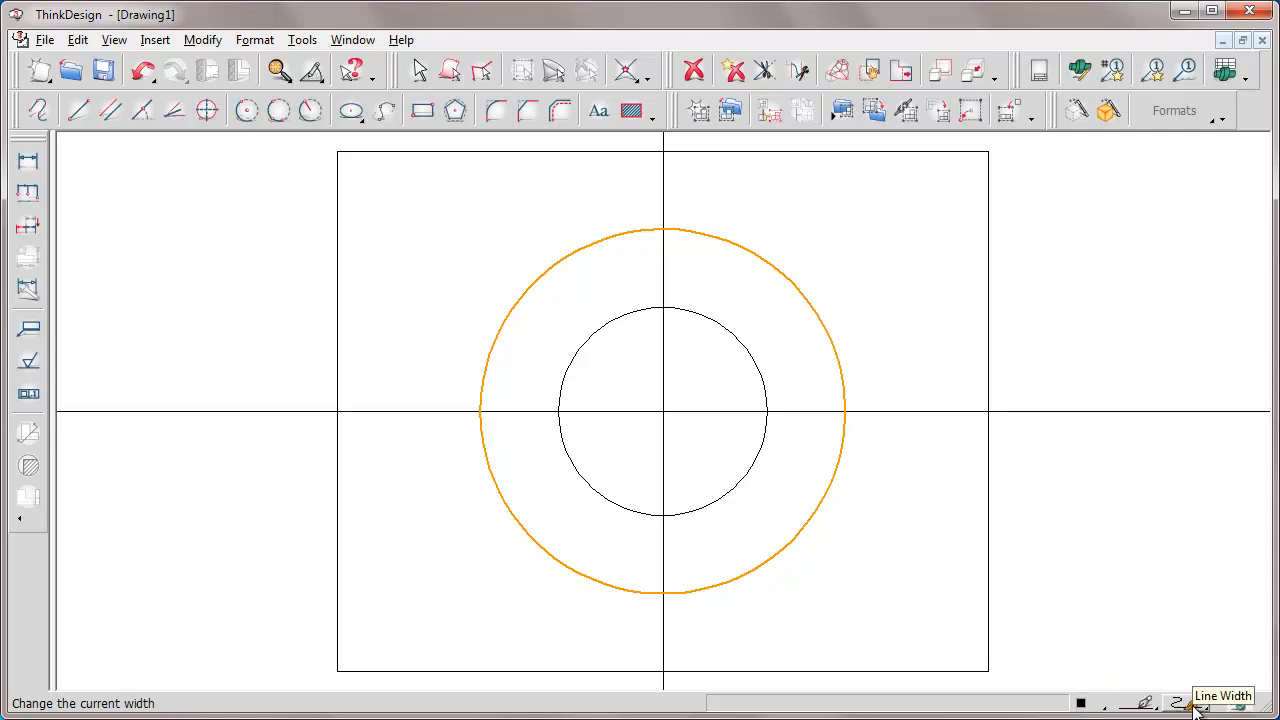
Step: Save the drawing as Drawing1 of type Drawing (*.e2) in the e-learning folder
click(45, 40)
click(65, 156)
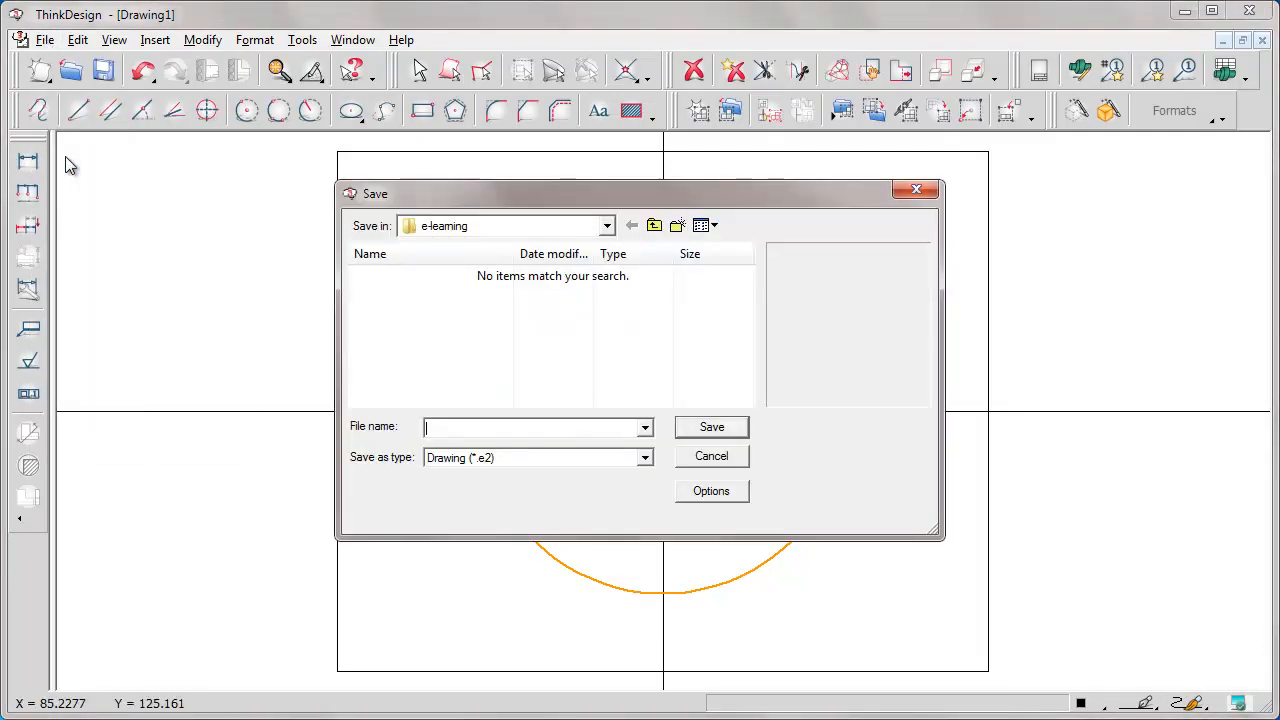
text(Drawing1)
click(712, 427)
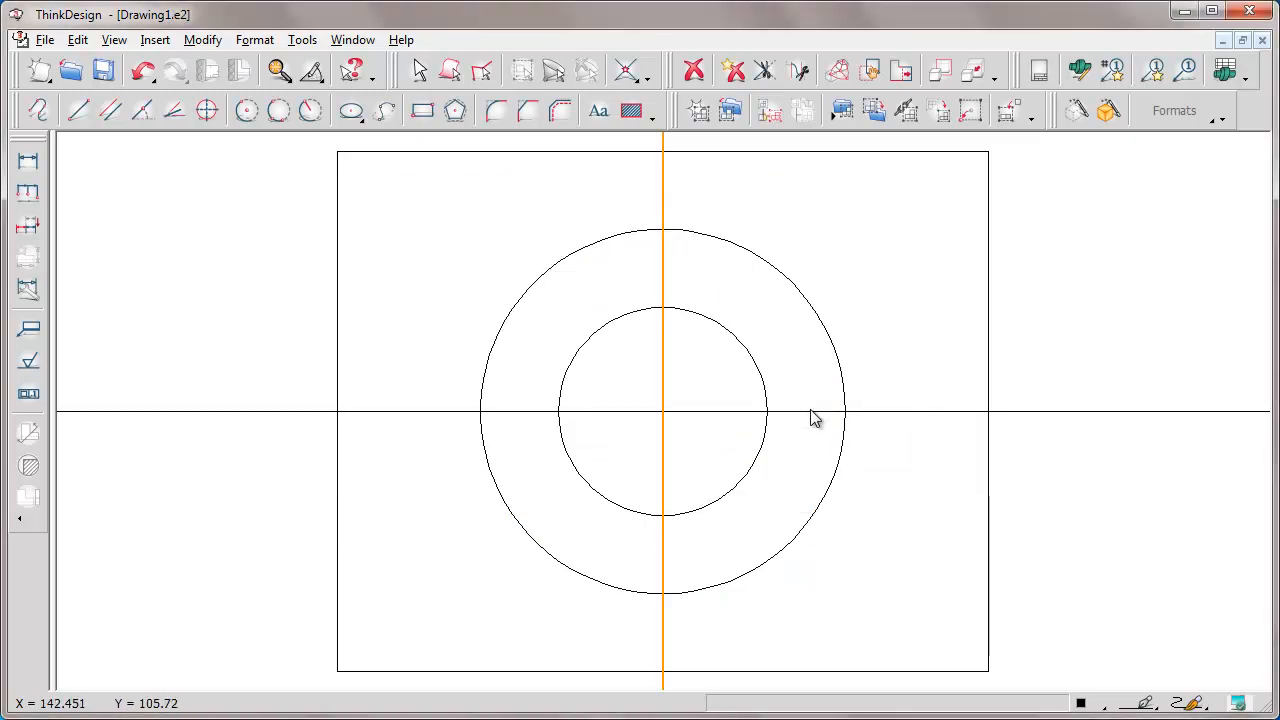
Step: Select both bisector lines together, remove the horizontal one from the selection, and clear the selection
ctrl+click(663, 195)
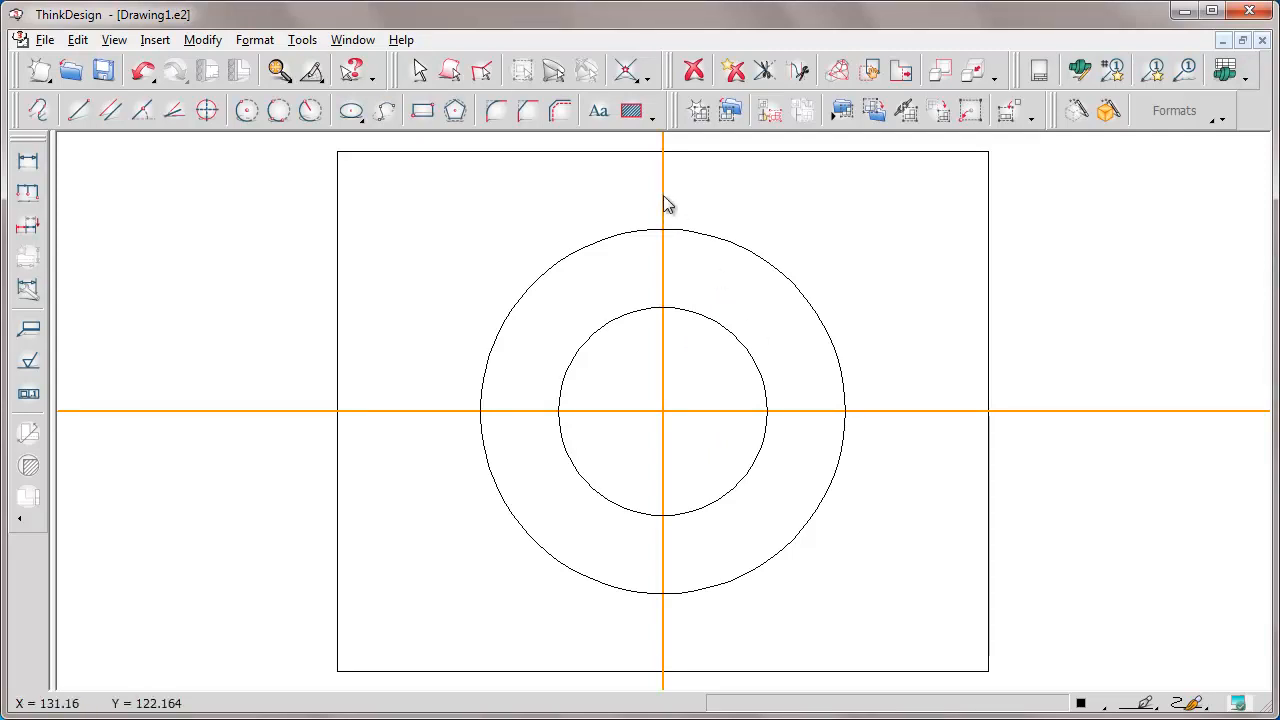
ctrl+click(811, 410)
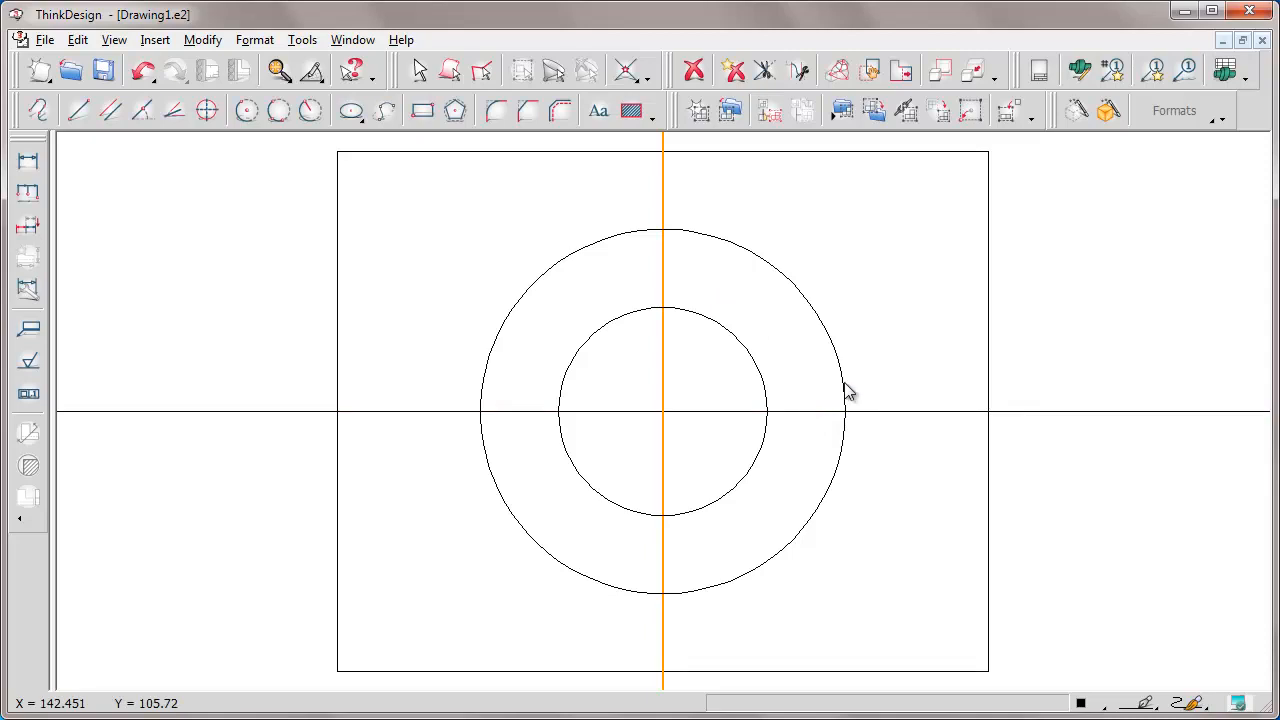
click(892, 356)
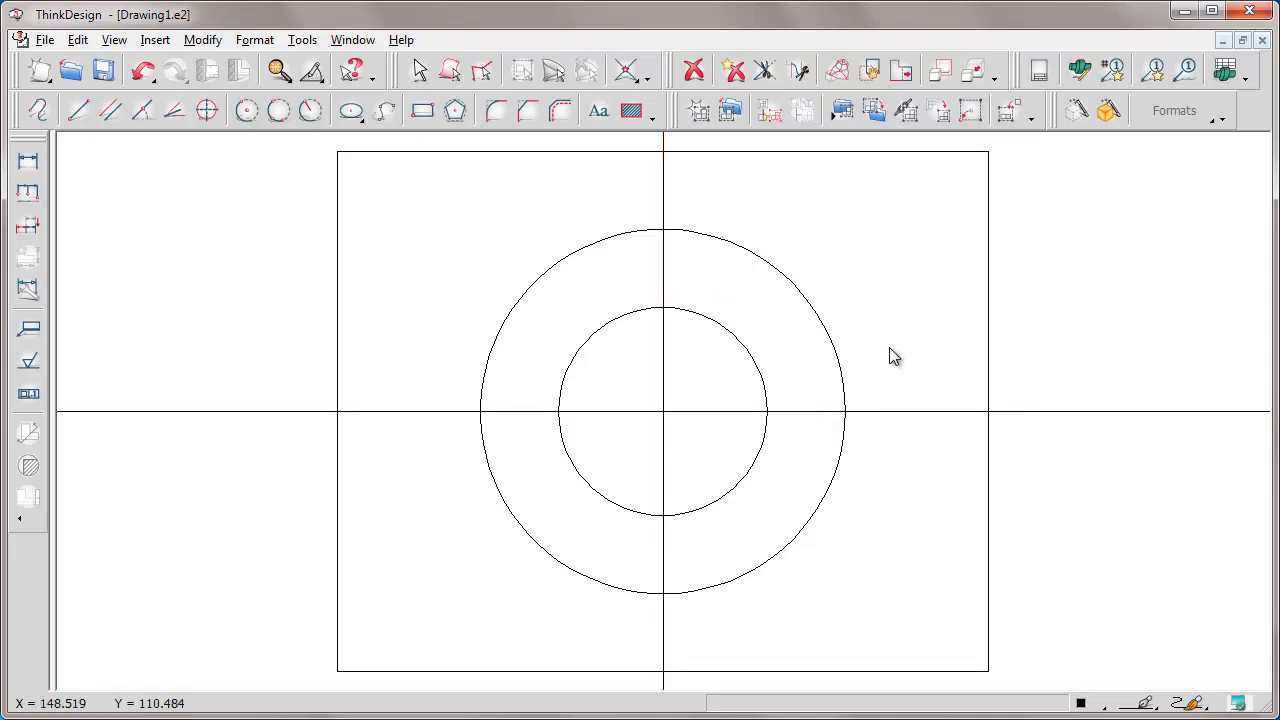
Step: Select the rectangle's right edge, both bisector lines and the upper edge together, and clear the selection
click(989, 207)
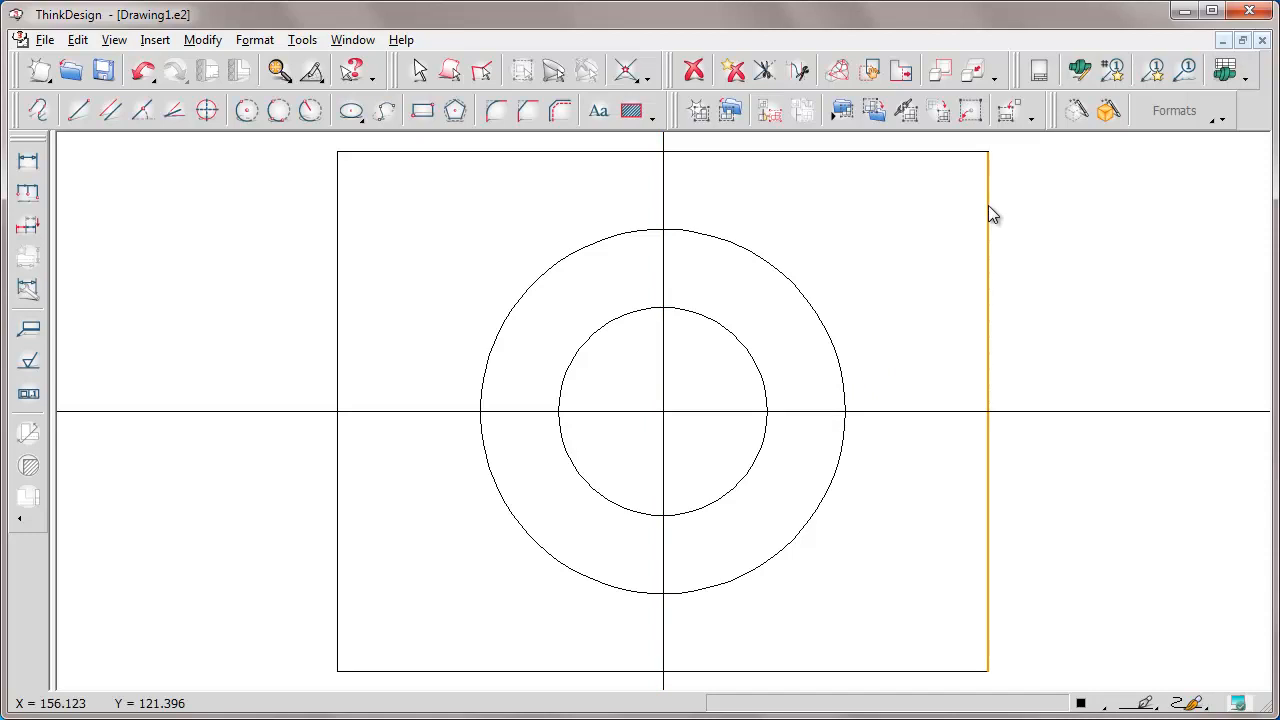
click(663, 195)
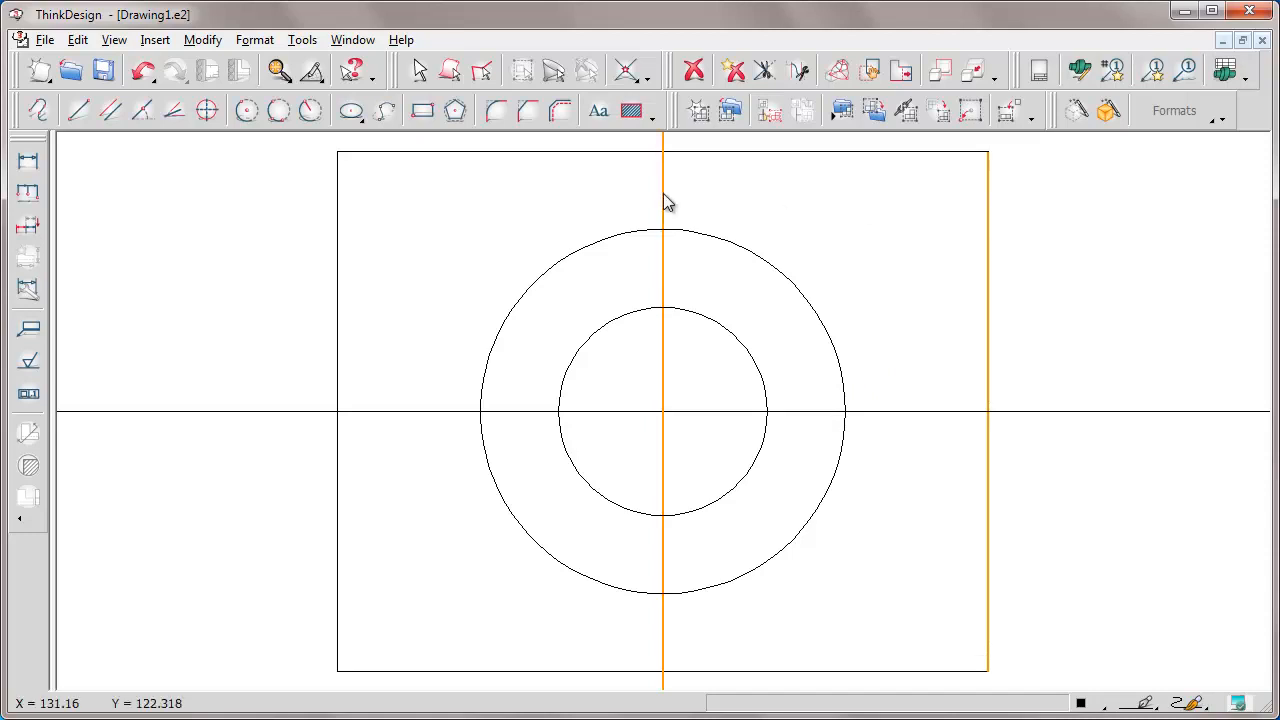
click(808, 412)
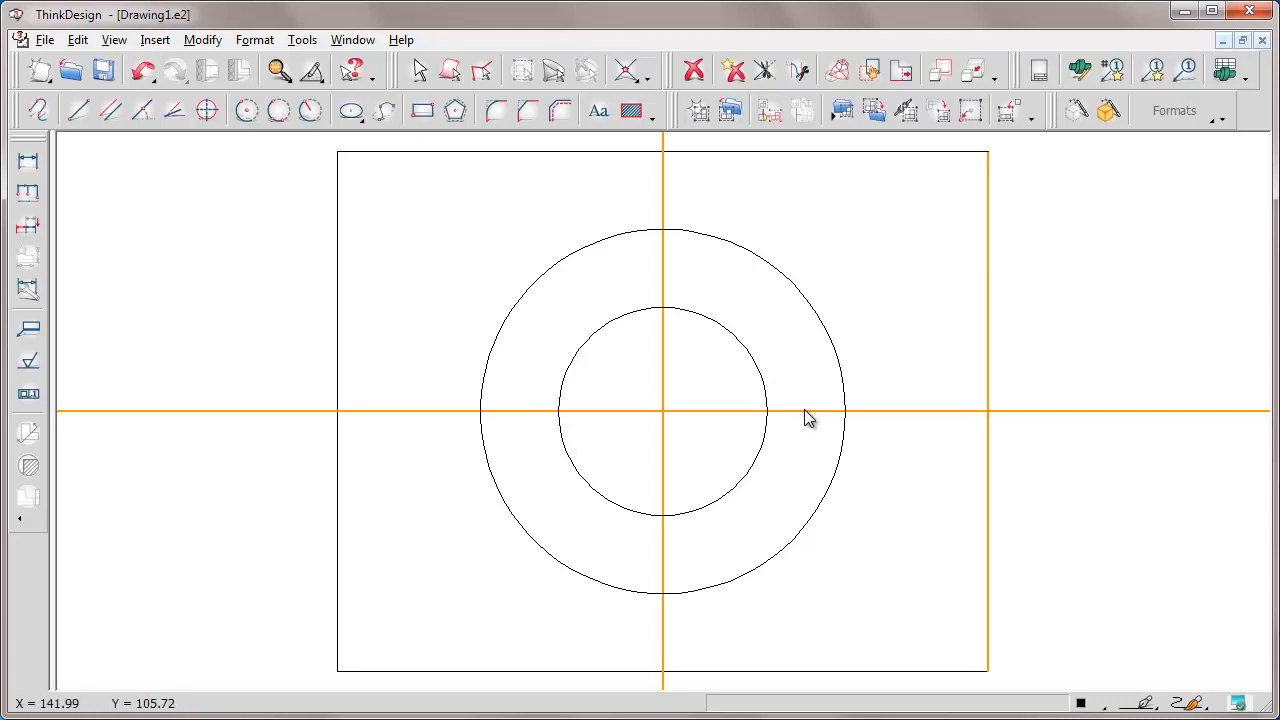
click(746, 152)
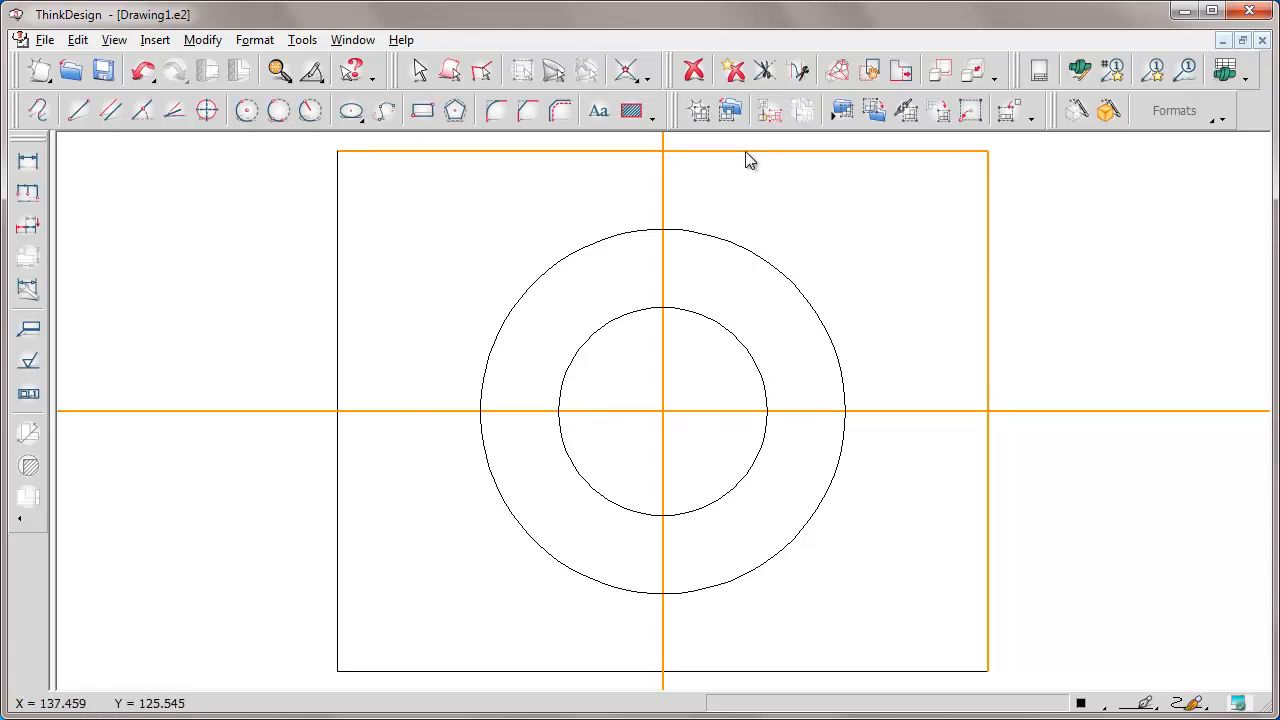
click(890, 355)
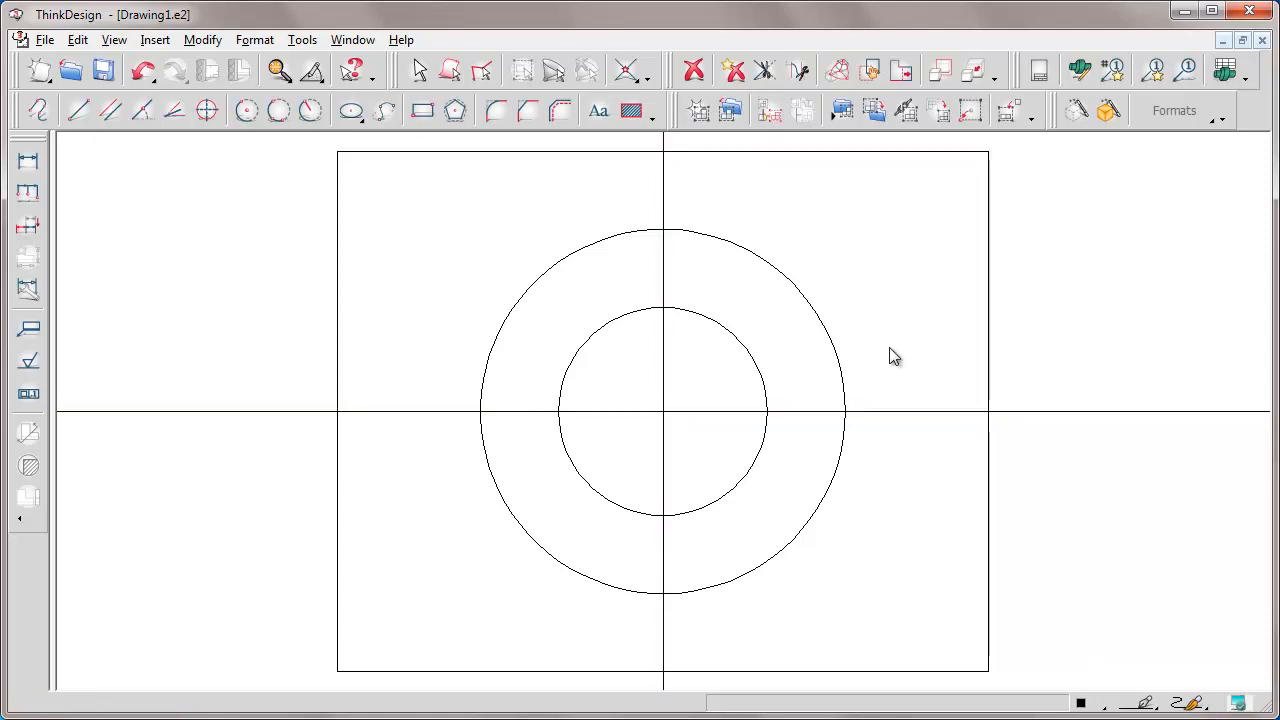
Step: Change both bisector lines together to red with a dash-dot line type in their properties
click(663, 197)
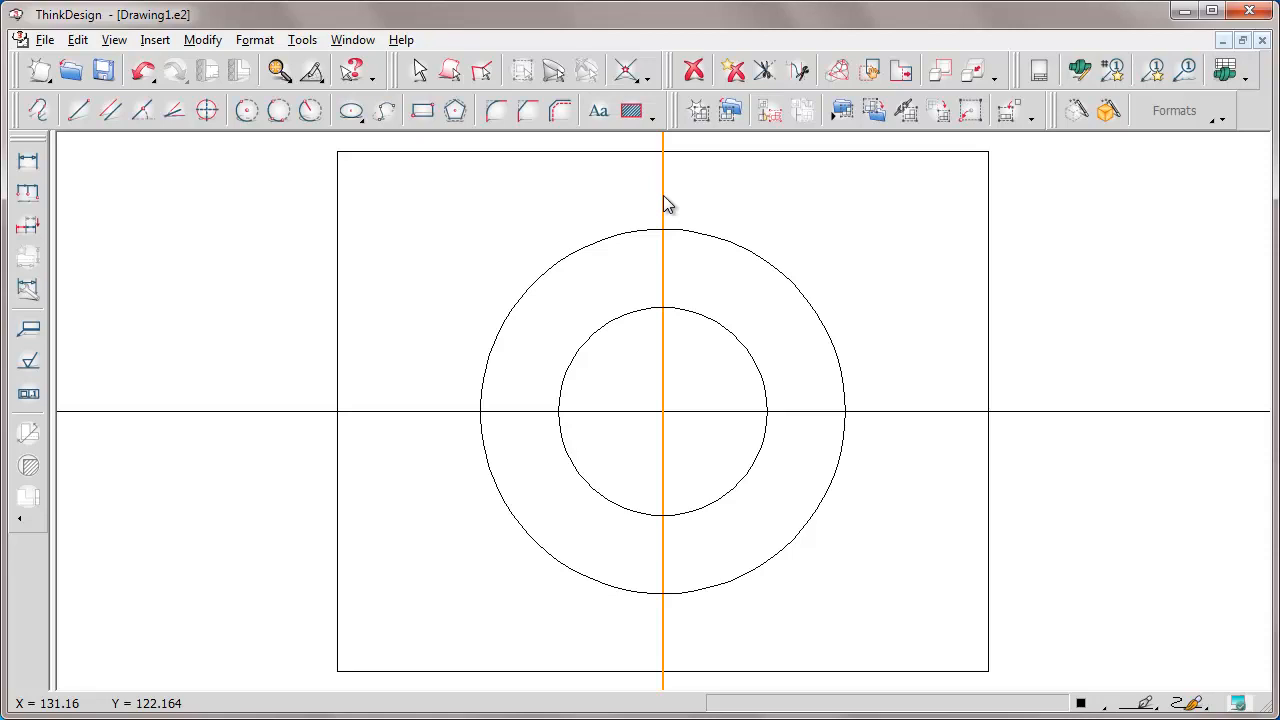
click(810, 411)
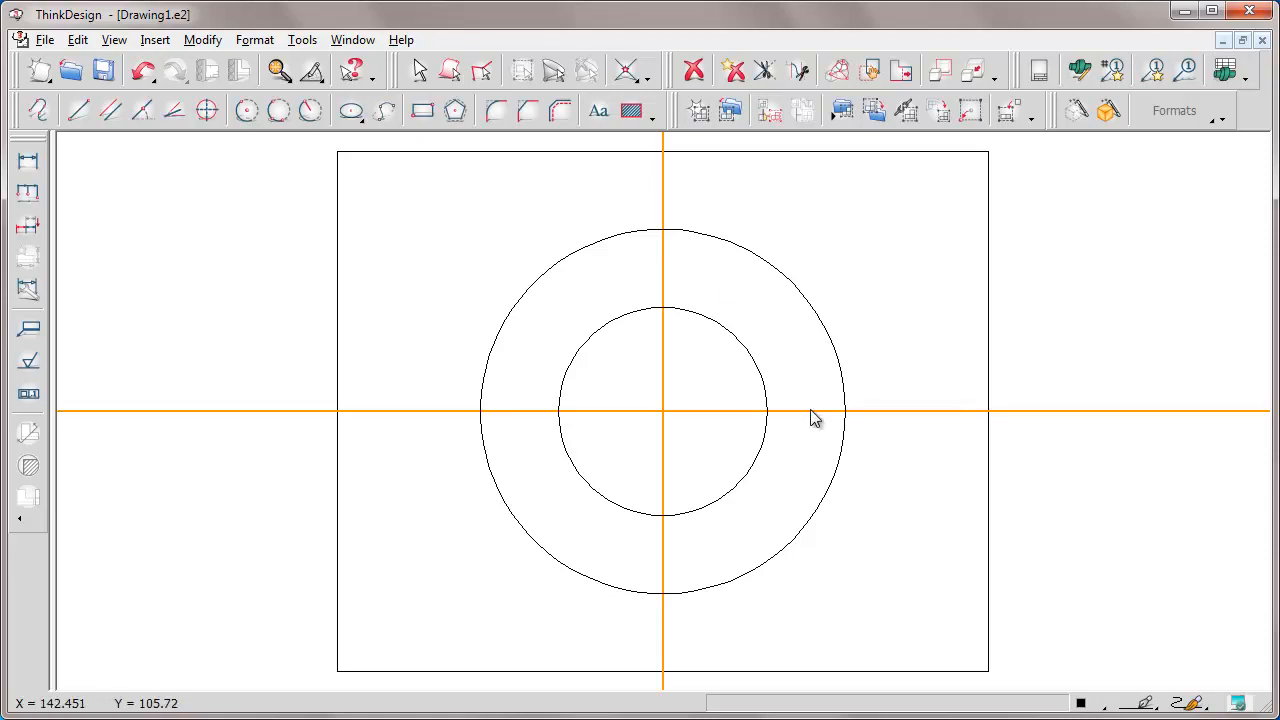
right_click(890, 349)
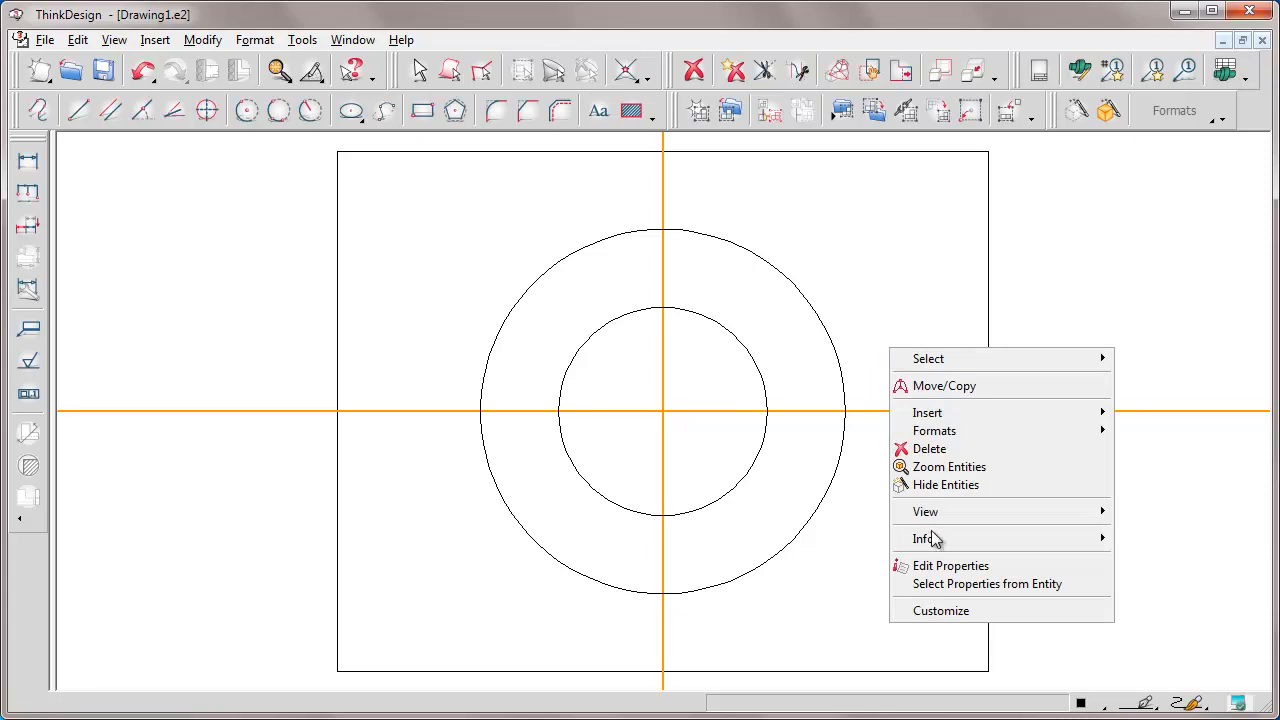
click(943, 565)
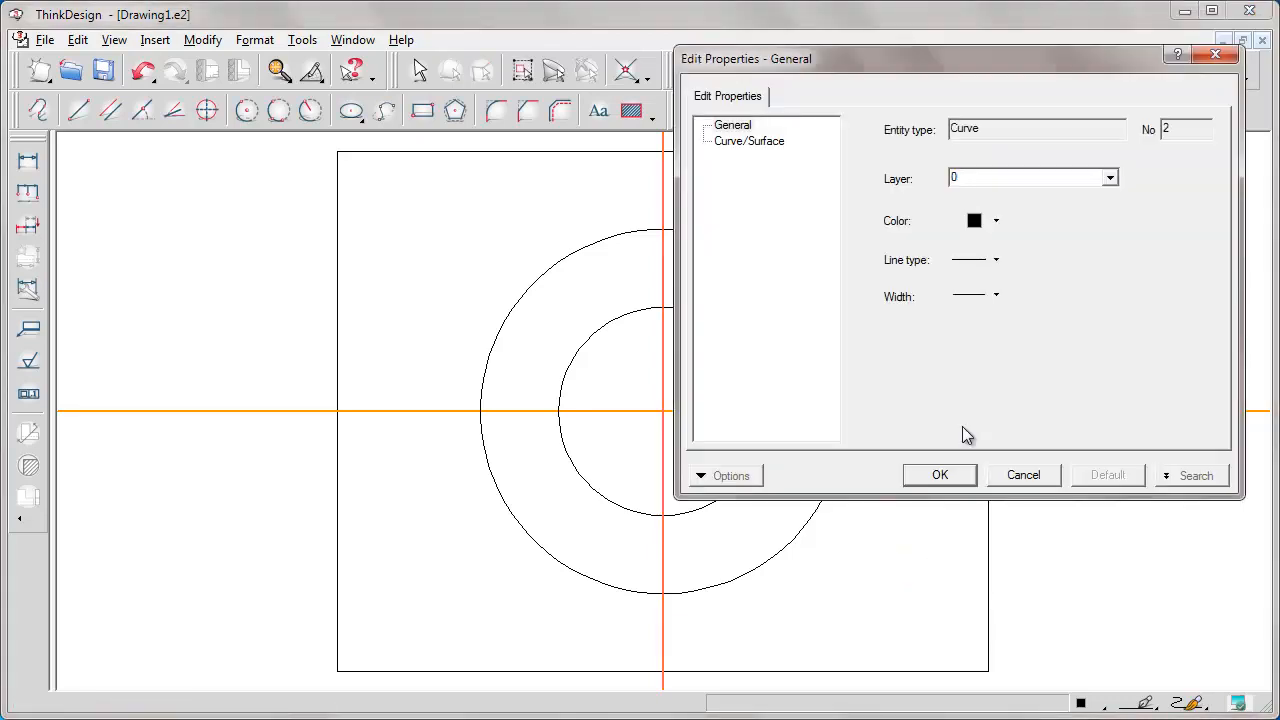
click(997, 222)
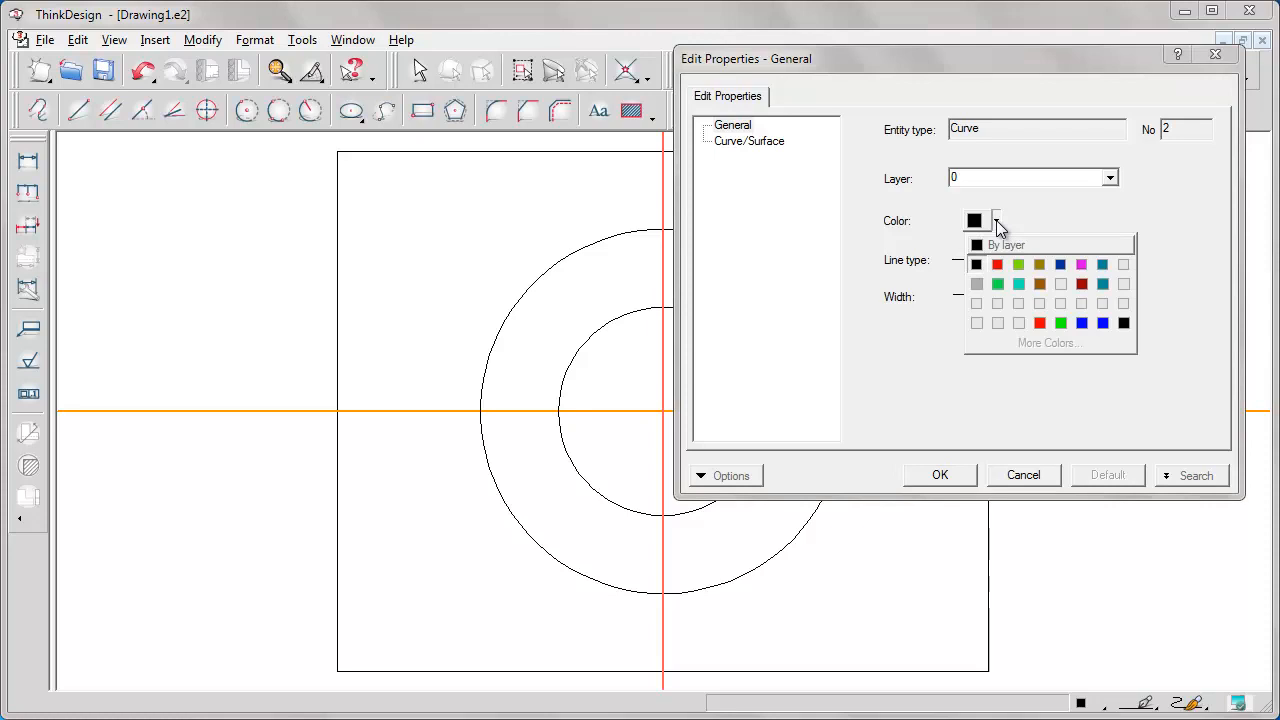
click(1040, 323)
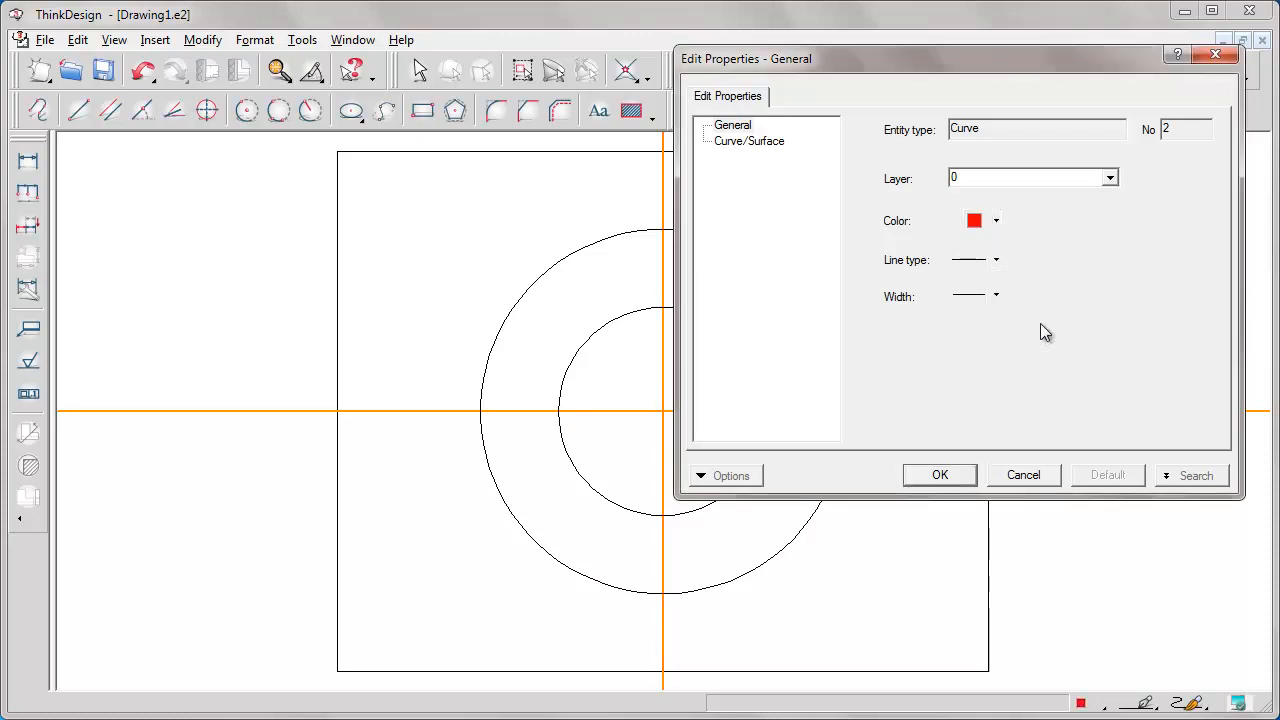
click(997, 261)
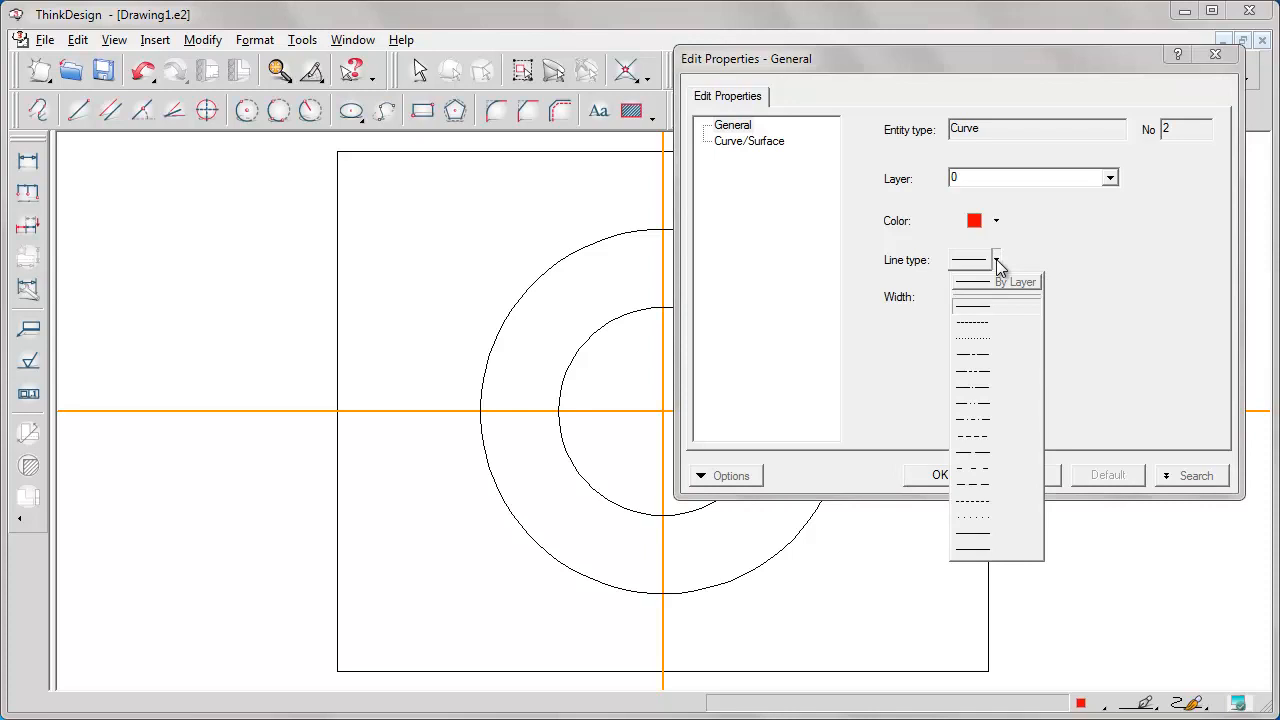
click(973, 356)
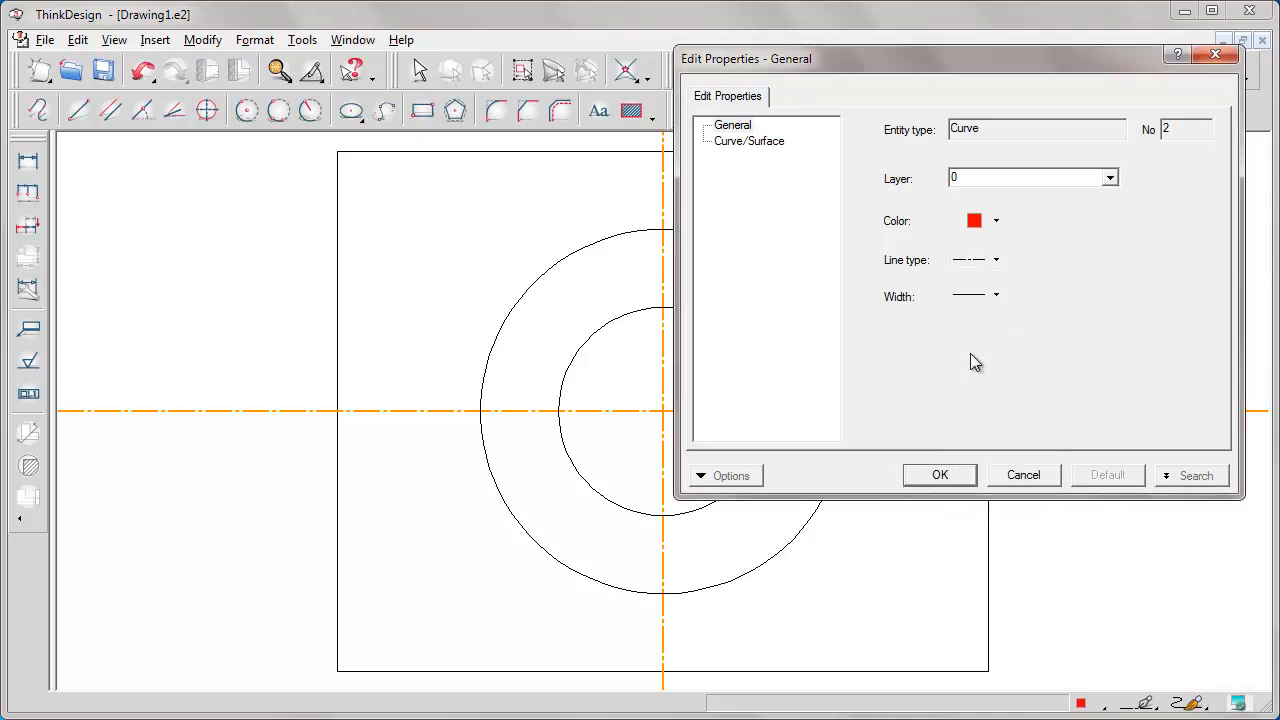
click(996, 296)
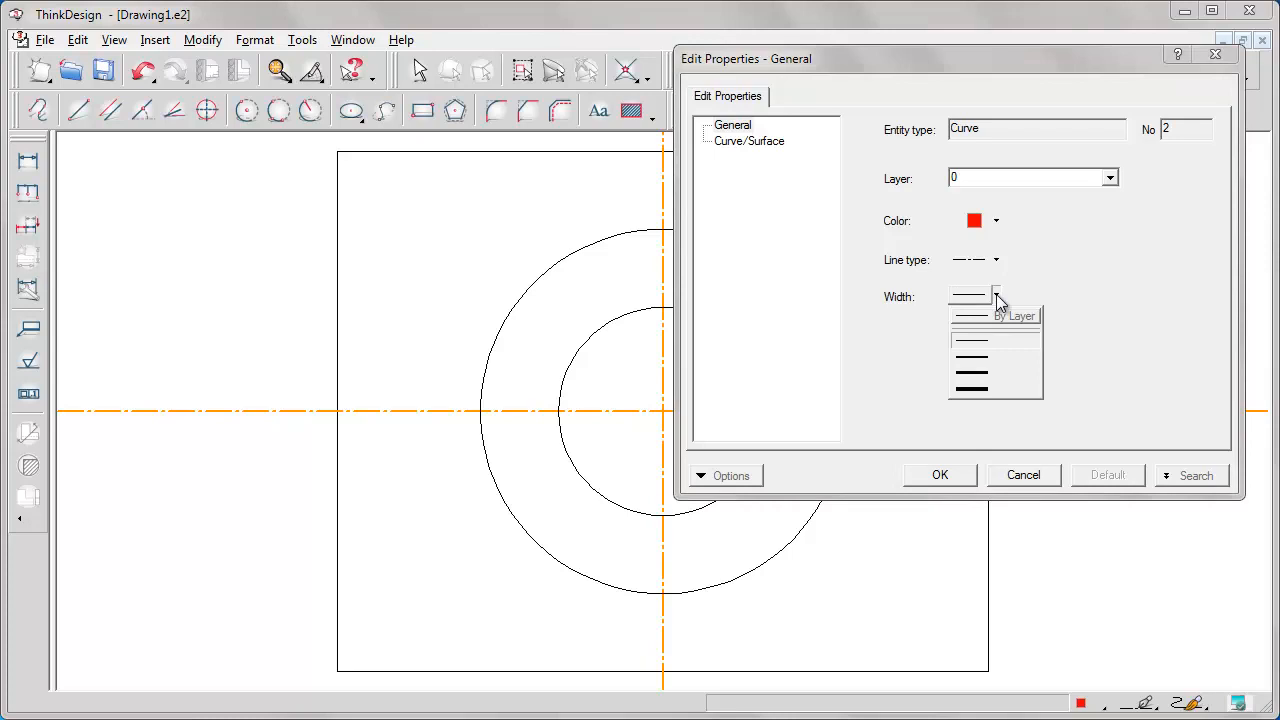
click(997, 298)
click(940, 474)
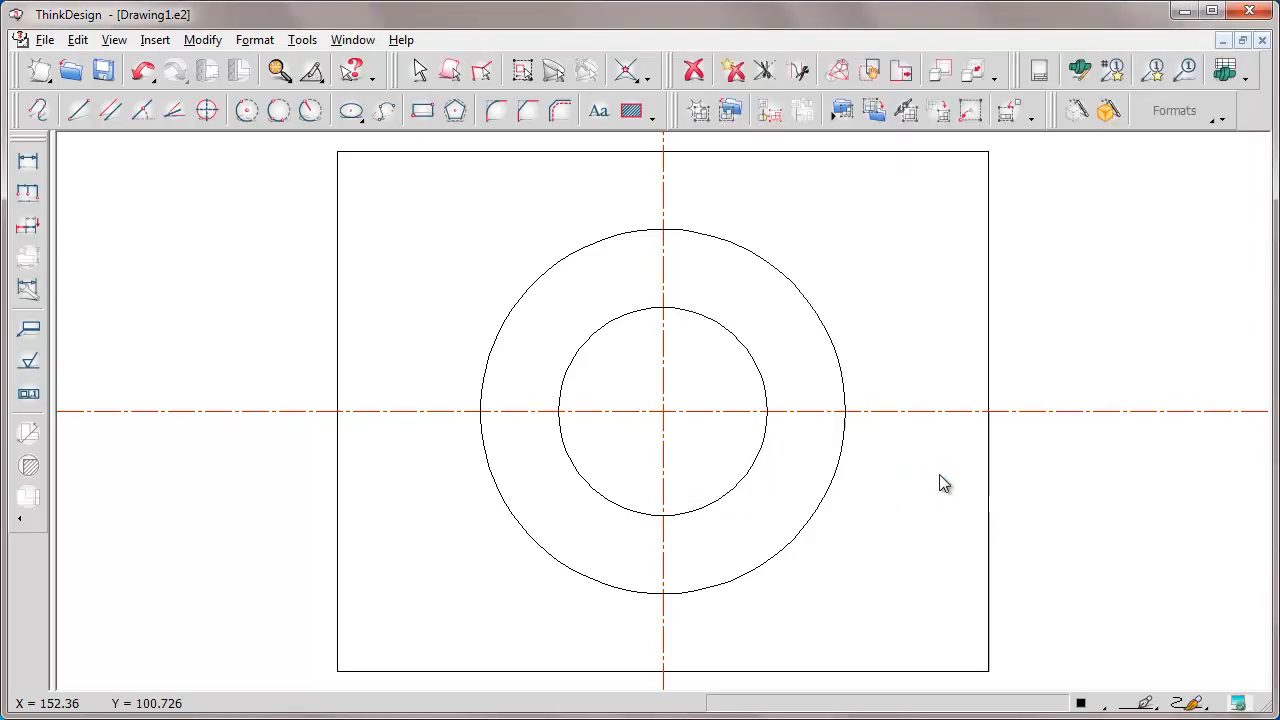
Step: Fillet the rectangle's upper-left corner with a 5 mm radius
click(496, 111)
click(339, 202)
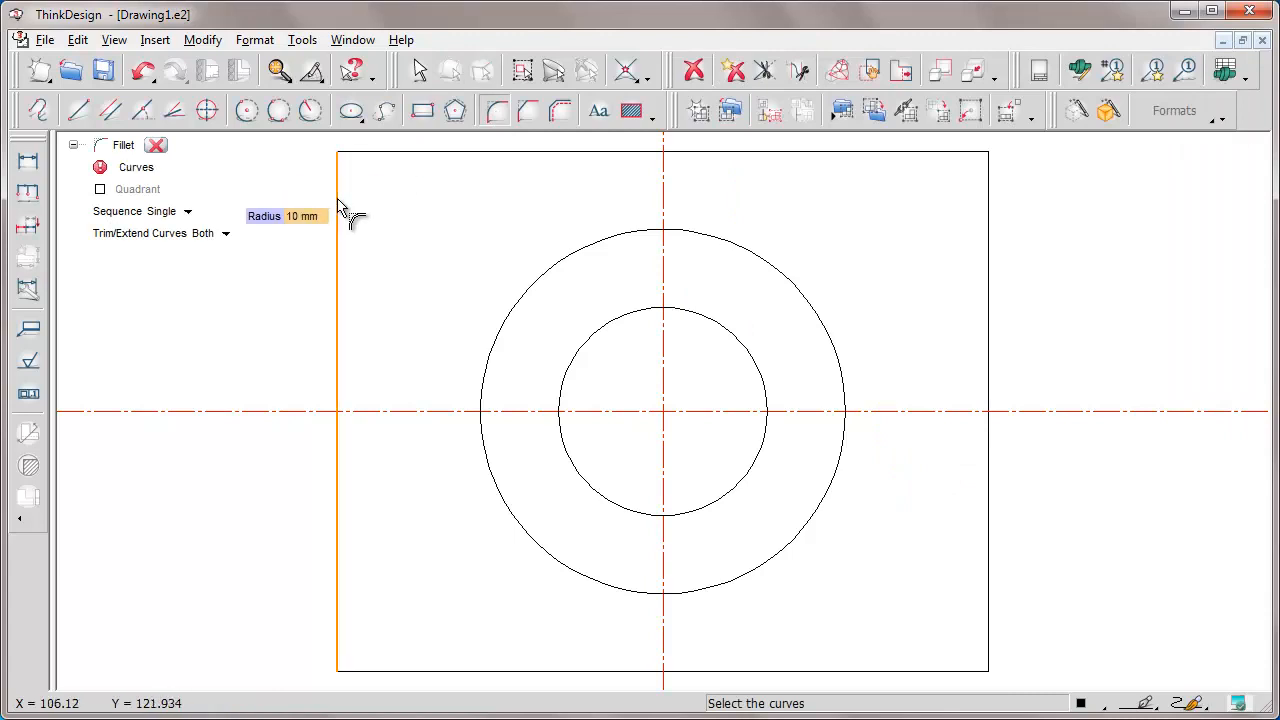
text(5)
key(Return)
click(405, 153)
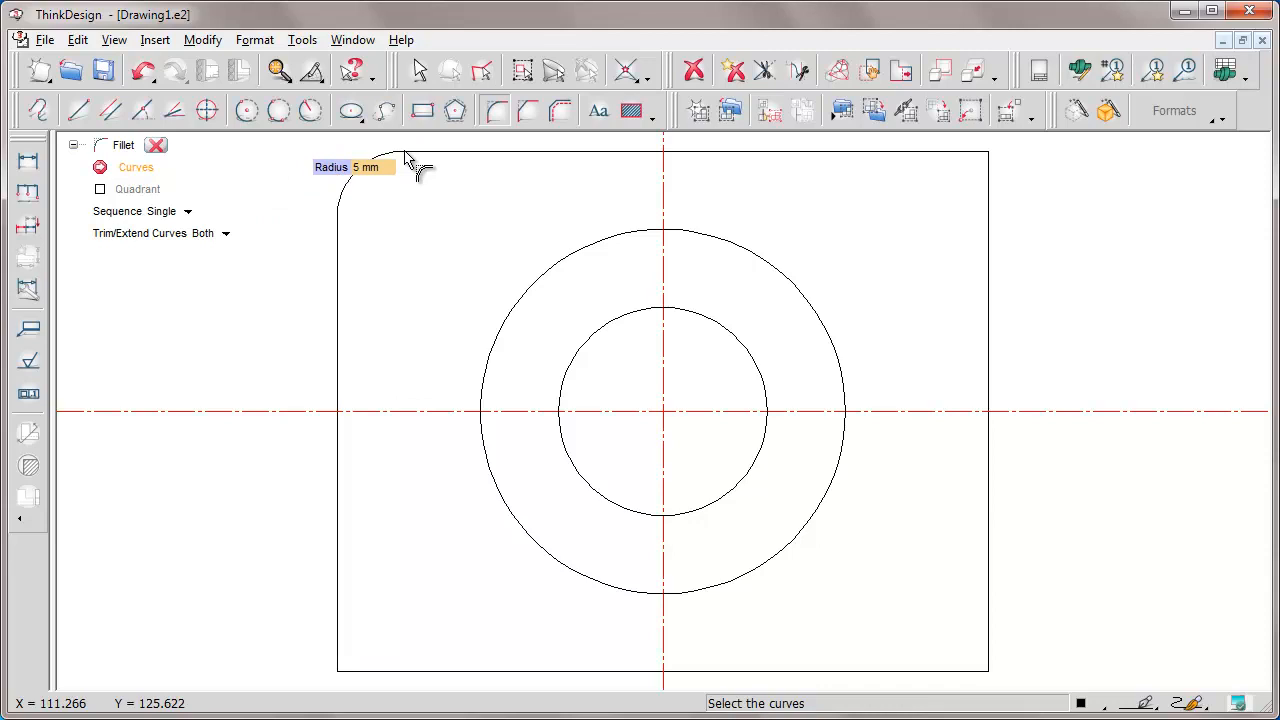
Step: Fillet the rectangle's other three corners at 5 mm radius using the Multiple sequence, and end the Fillet command
click(195, 215)
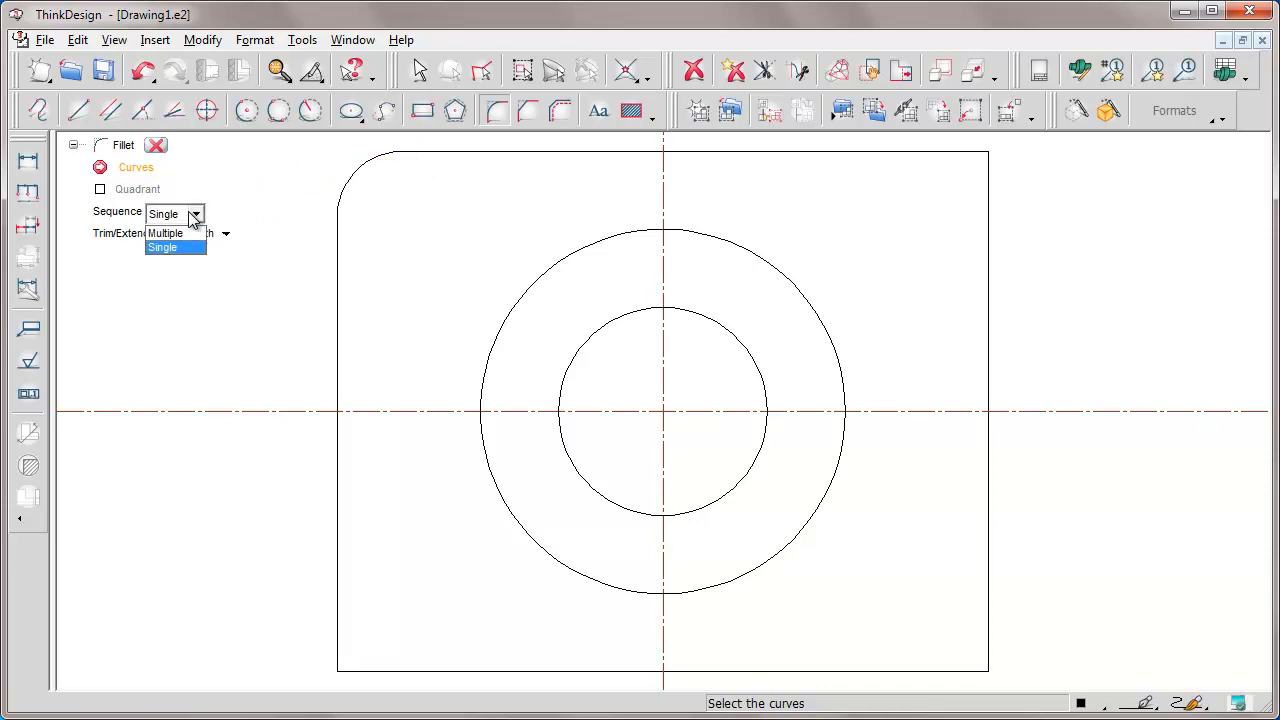
click(168, 234)
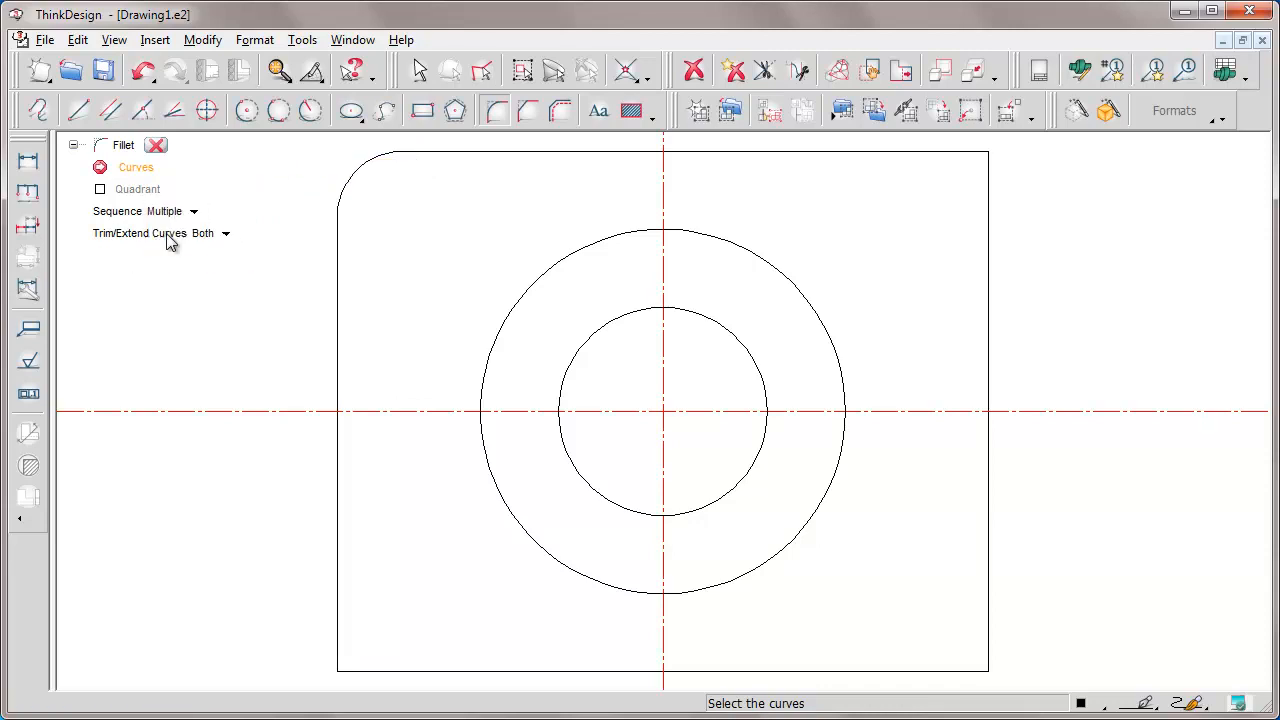
click(940, 156)
click(989, 190)
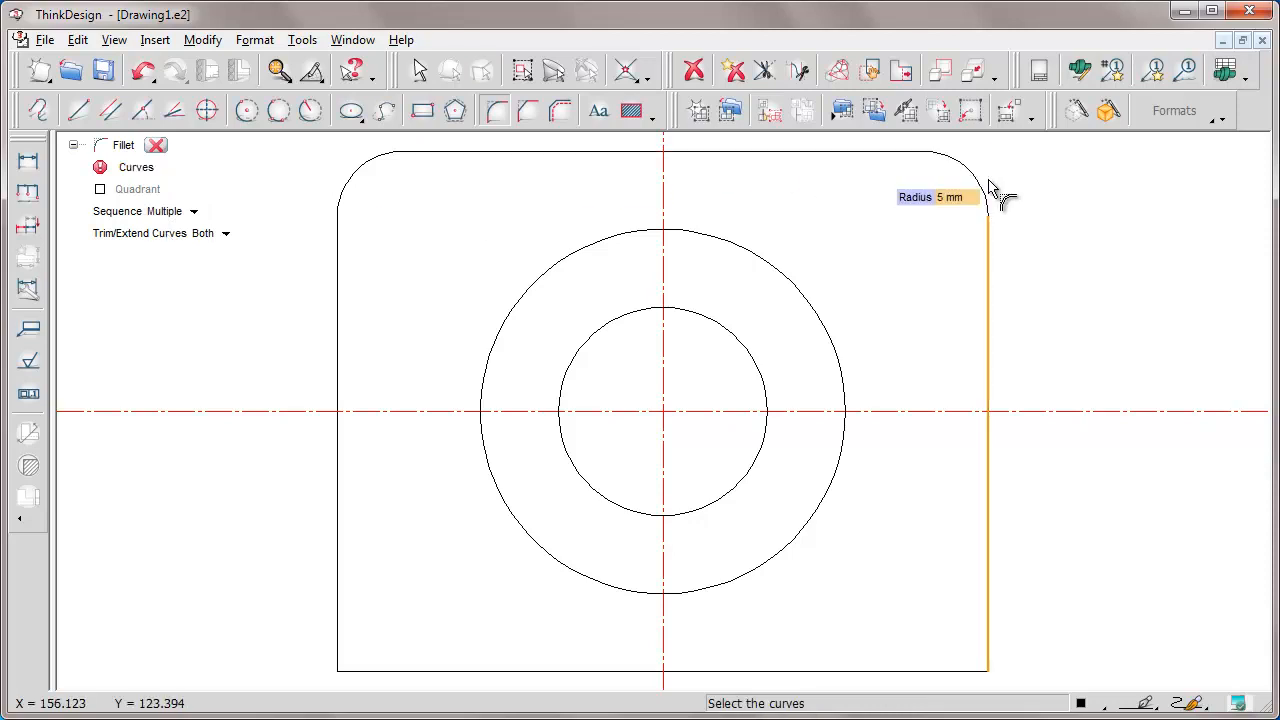
click(890, 670)
click(339, 576)
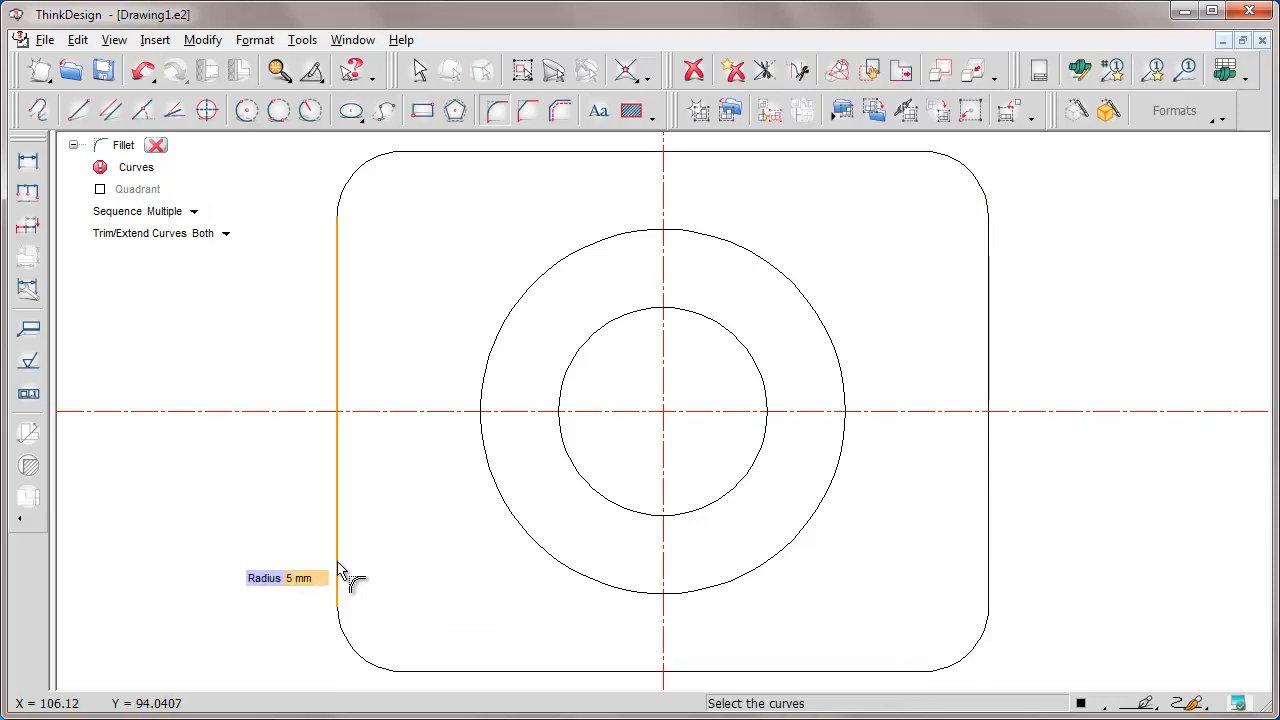
click(155, 147)
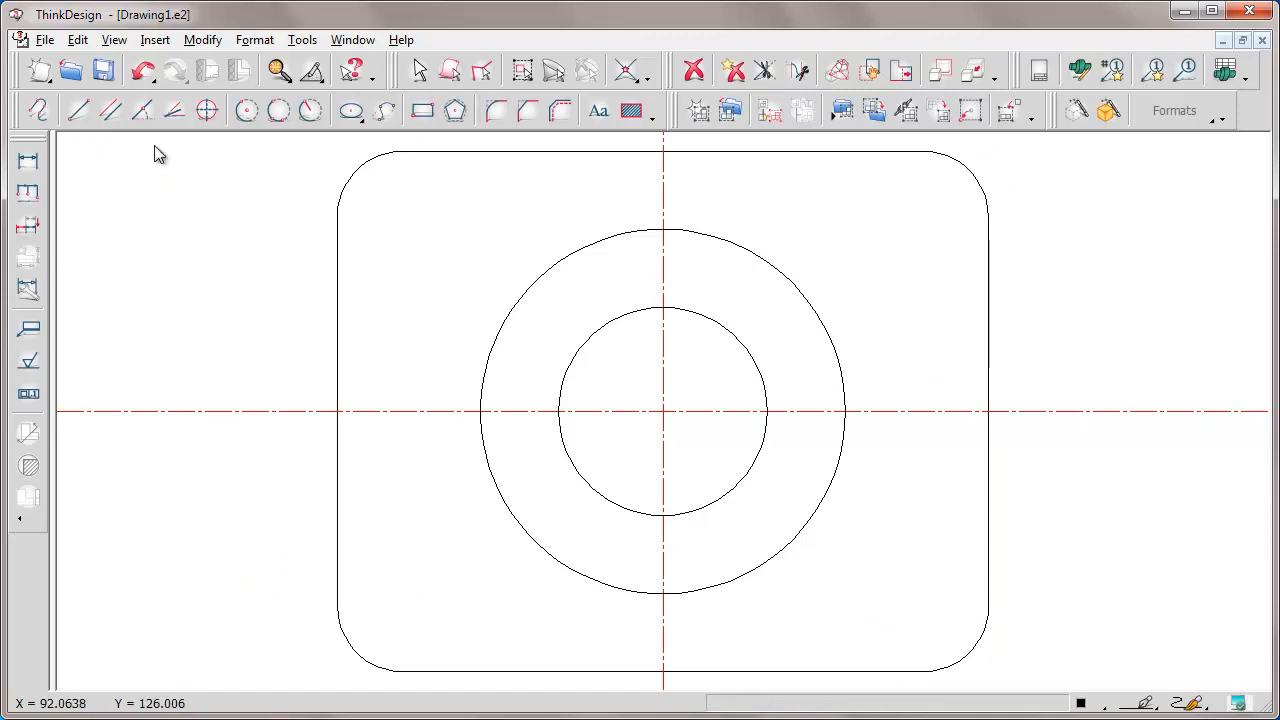
Step: Draw a vertical construction line at 90 deg along the rectangle's right edge, snapping to a point on that edge
scroll(663, 423, down, 3)
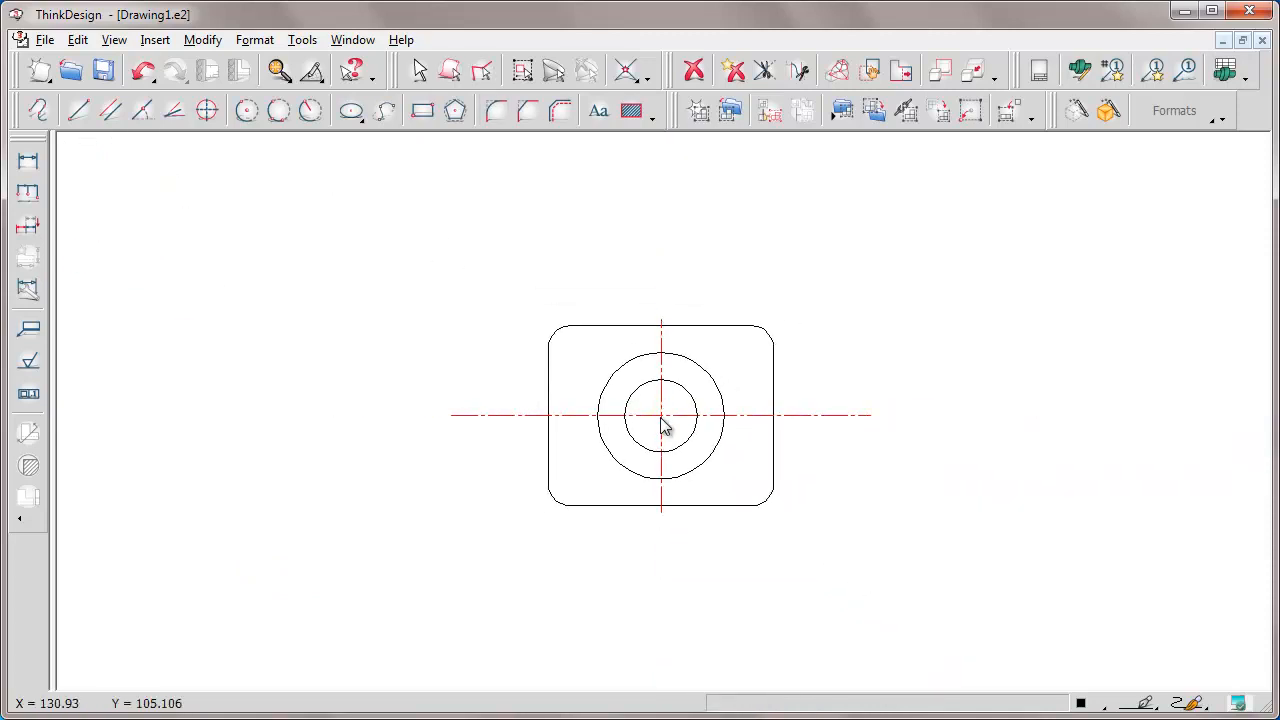
middle_drag(660, 425, 663, 557)
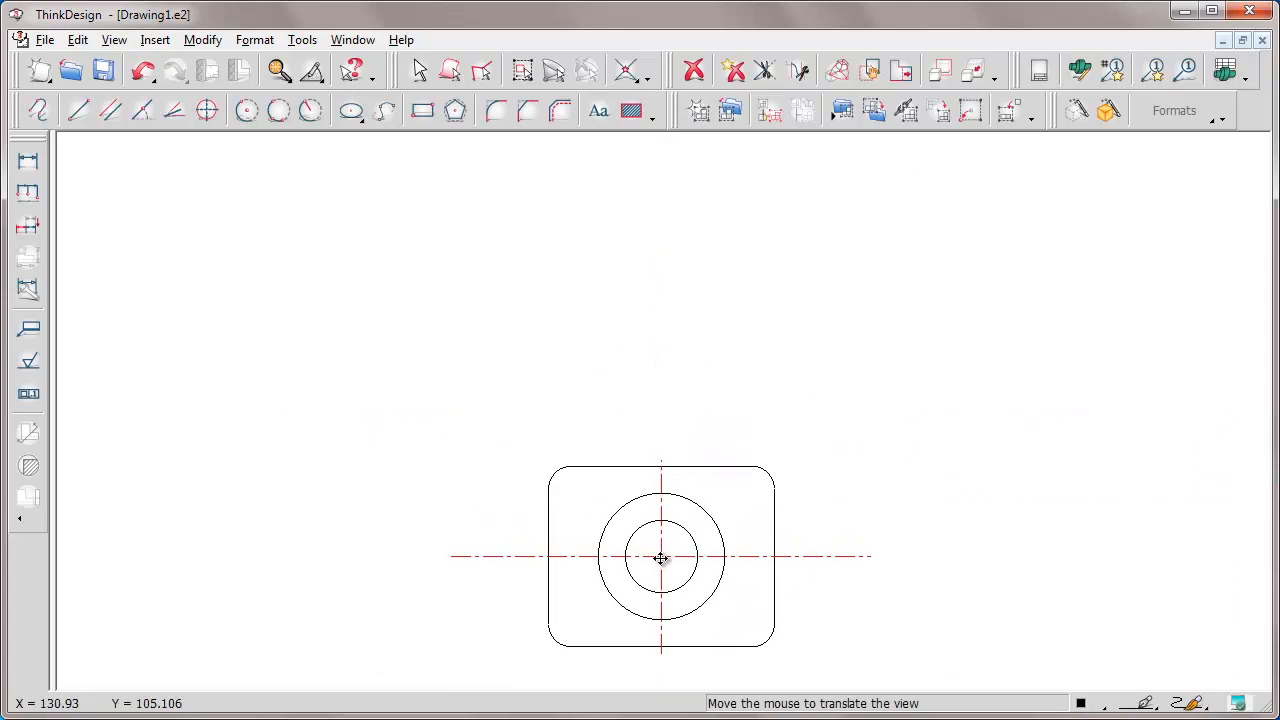
click(143, 110)
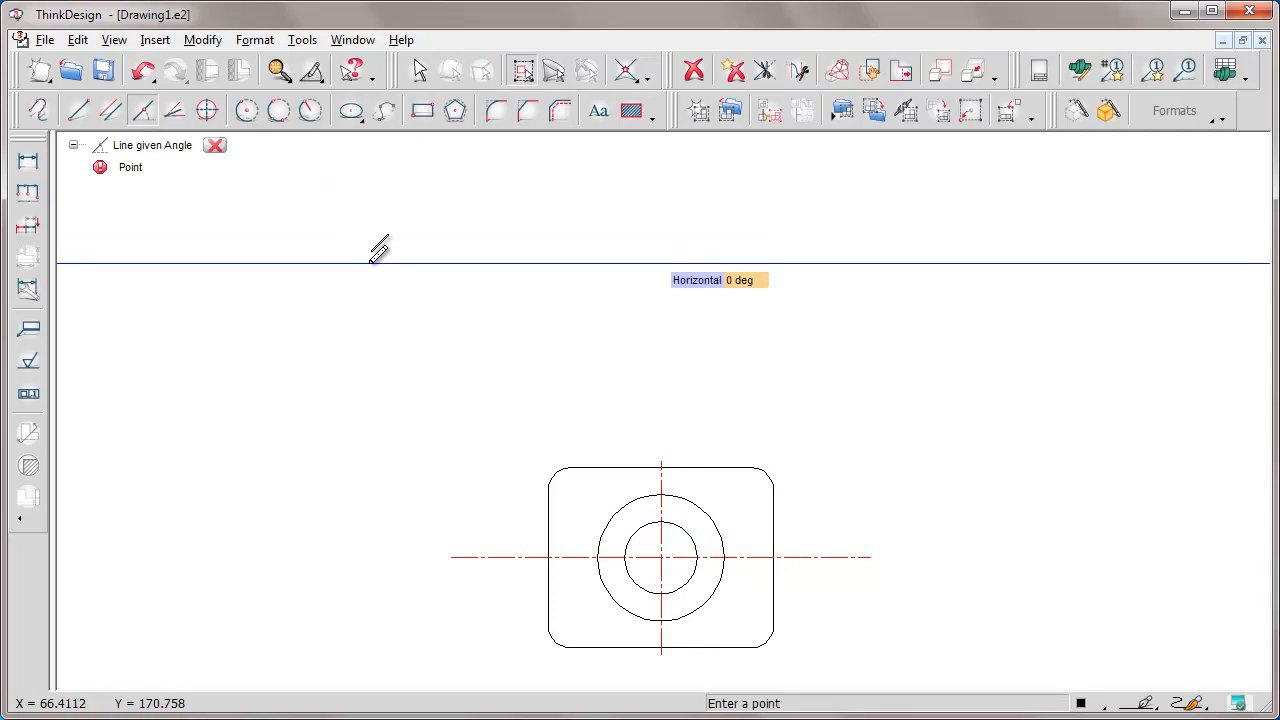
text(90)
key(Return)
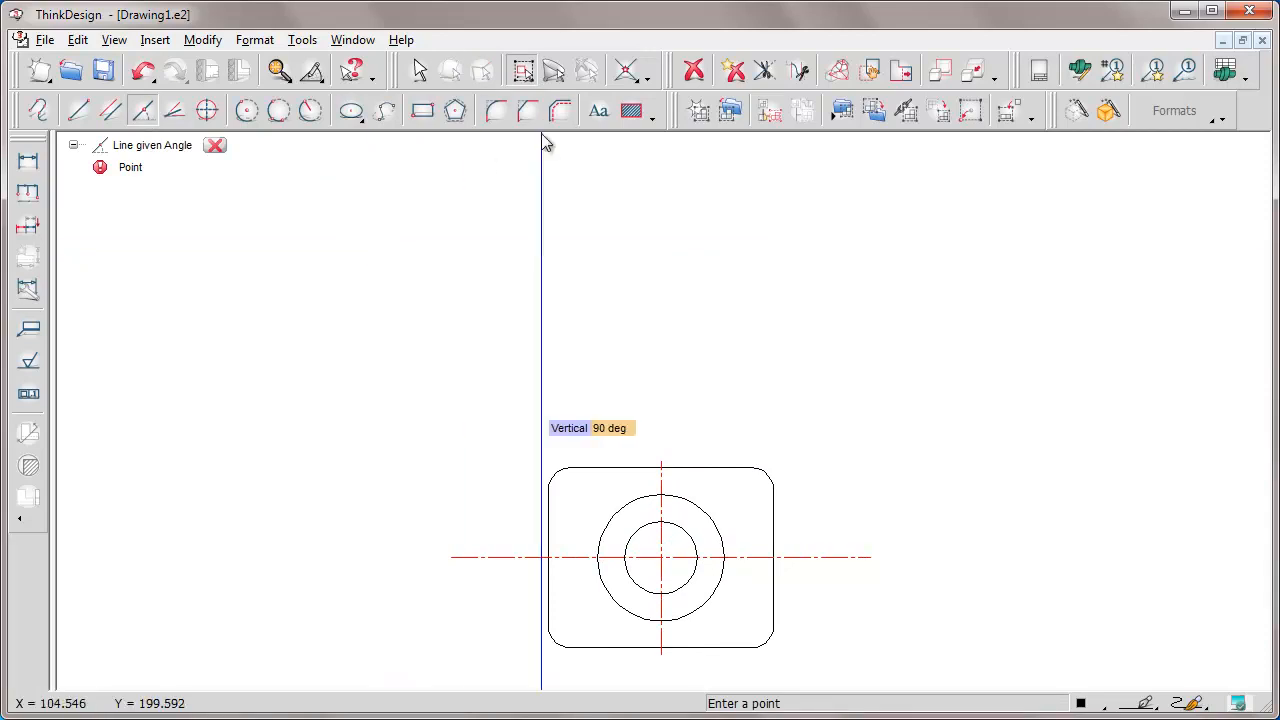
click(626, 74)
click(657, 98)
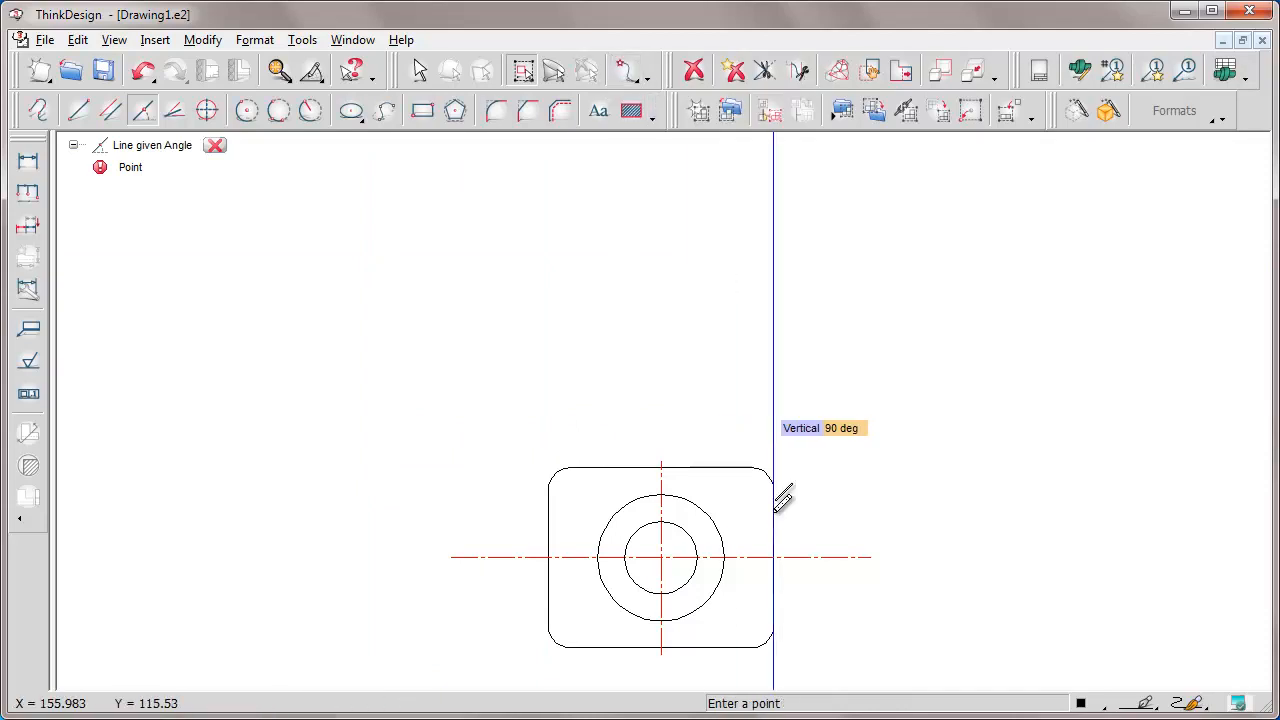
Step: Draw vertical construction lines through the rightmost points of the outer and inner circles, changing the snap mode, and end the command
click(626, 74)
click(655, 323)
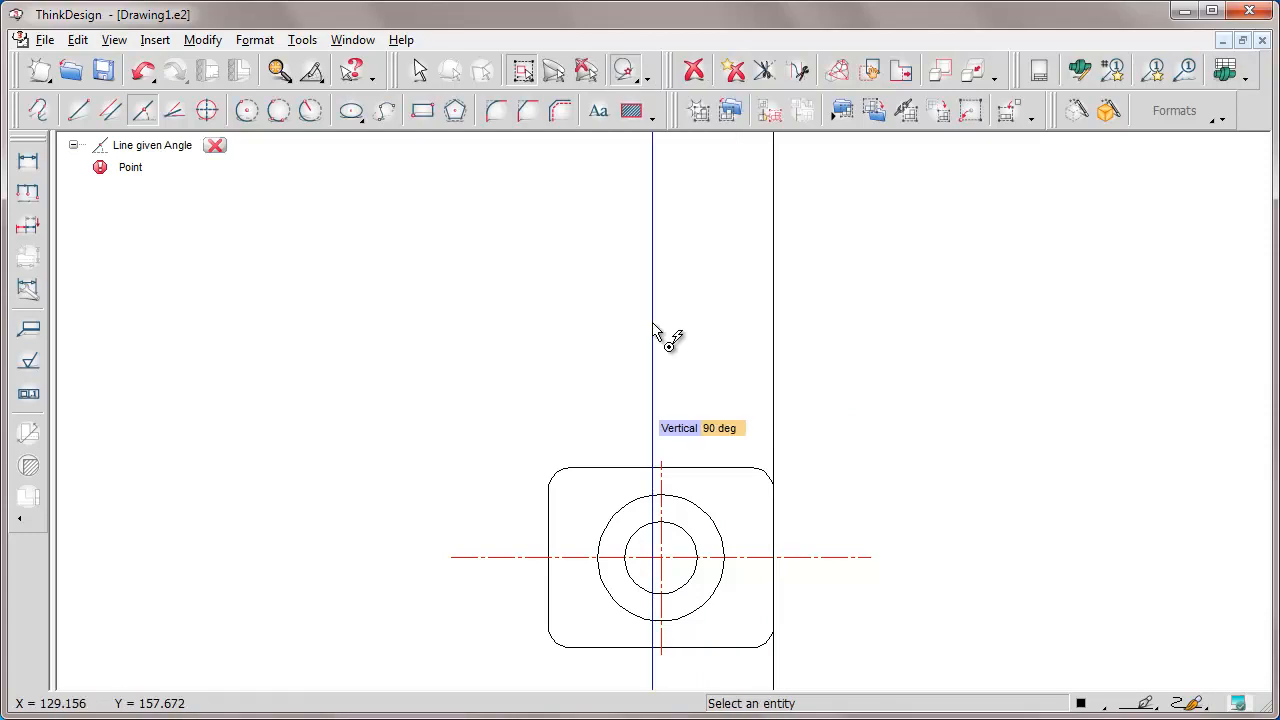
click(724, 558)
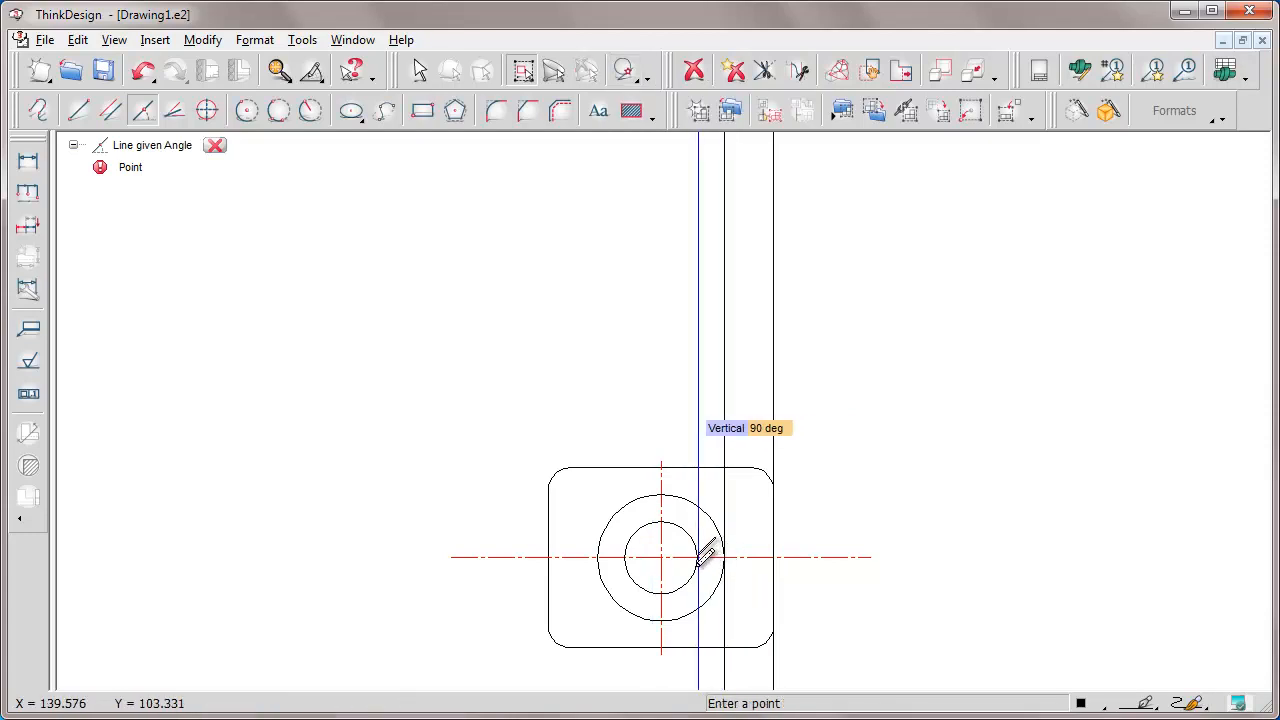
click(697, 573)
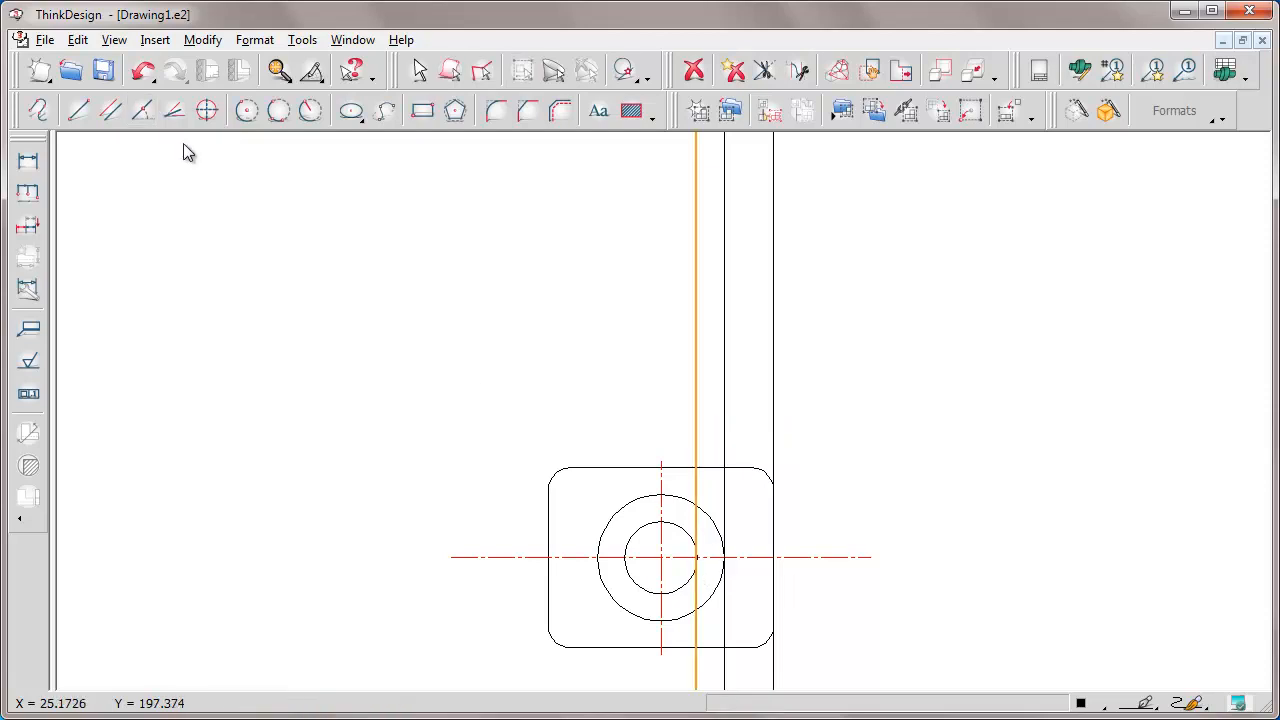
Step: Draw a horizontal construction line at 0 deg a little above the rectangle and end the command
click(143, 110)
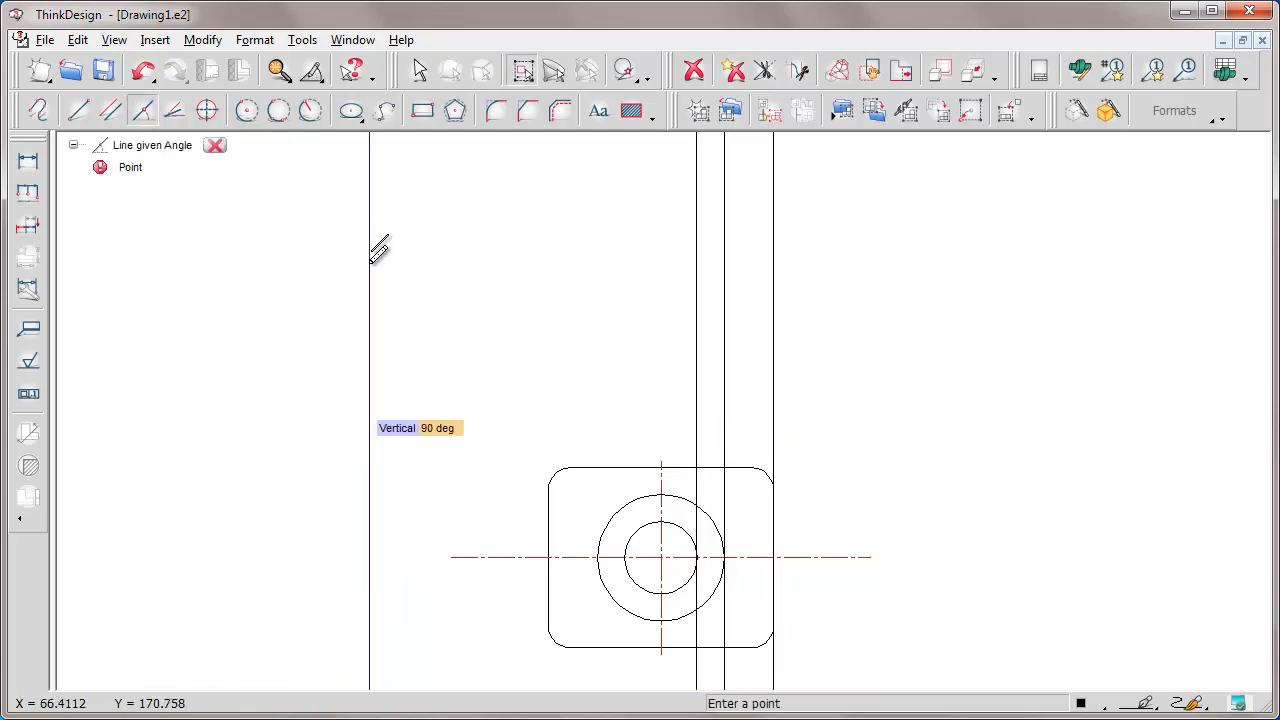
text(0)
key(Return)
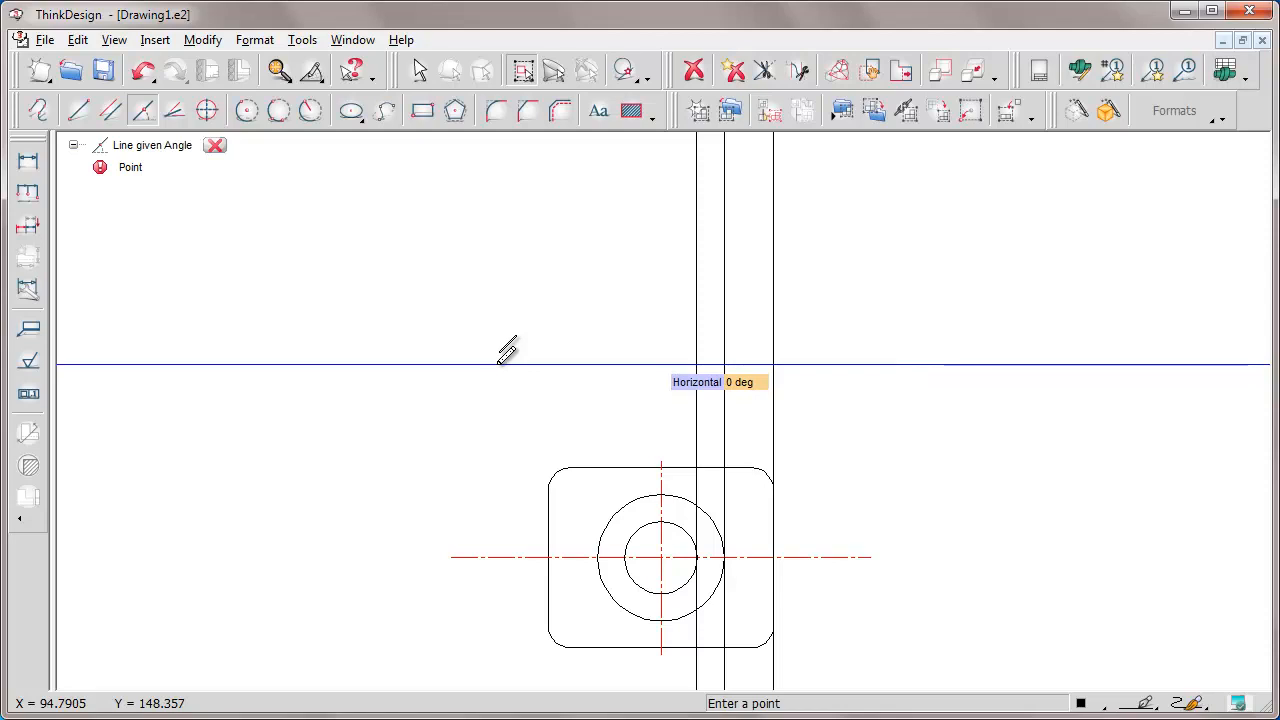
click(500, 363)
click(214, 145)
Step: Draw two unlimited parallel lines 10 mm and 50 mm above the new horizontal line and end the command
click(111, 111)
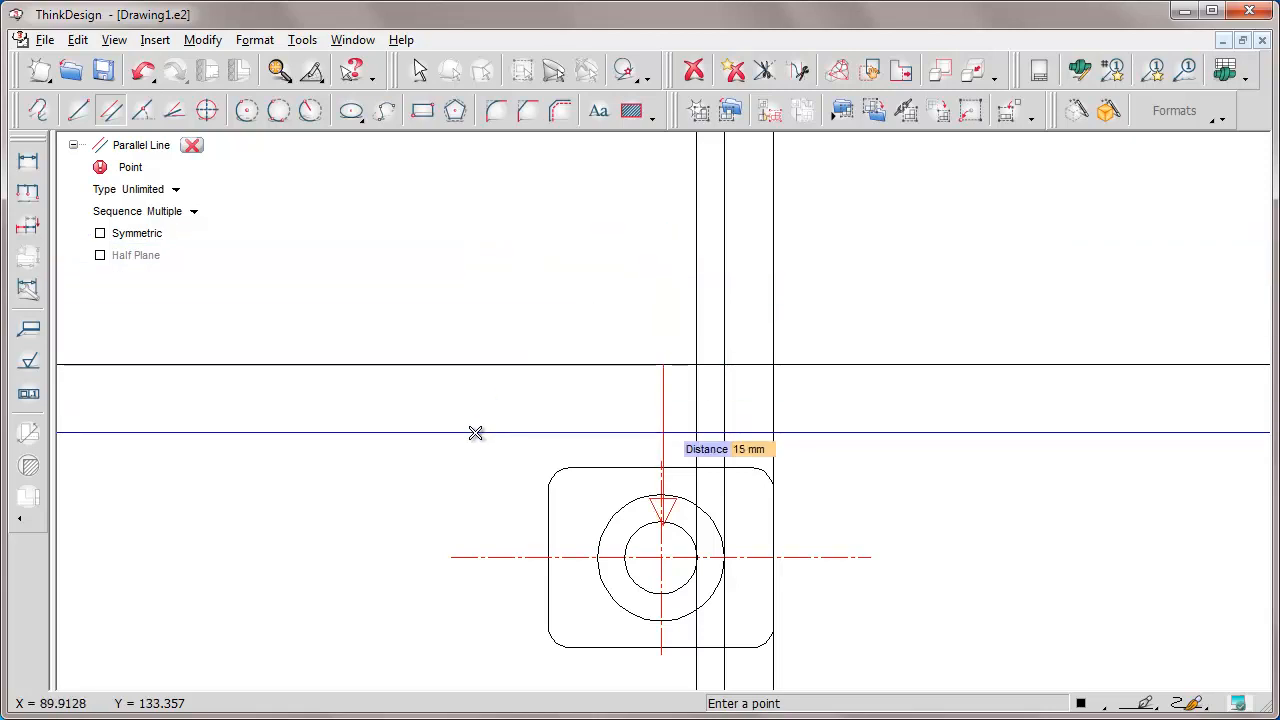
text(10)
key(Return)
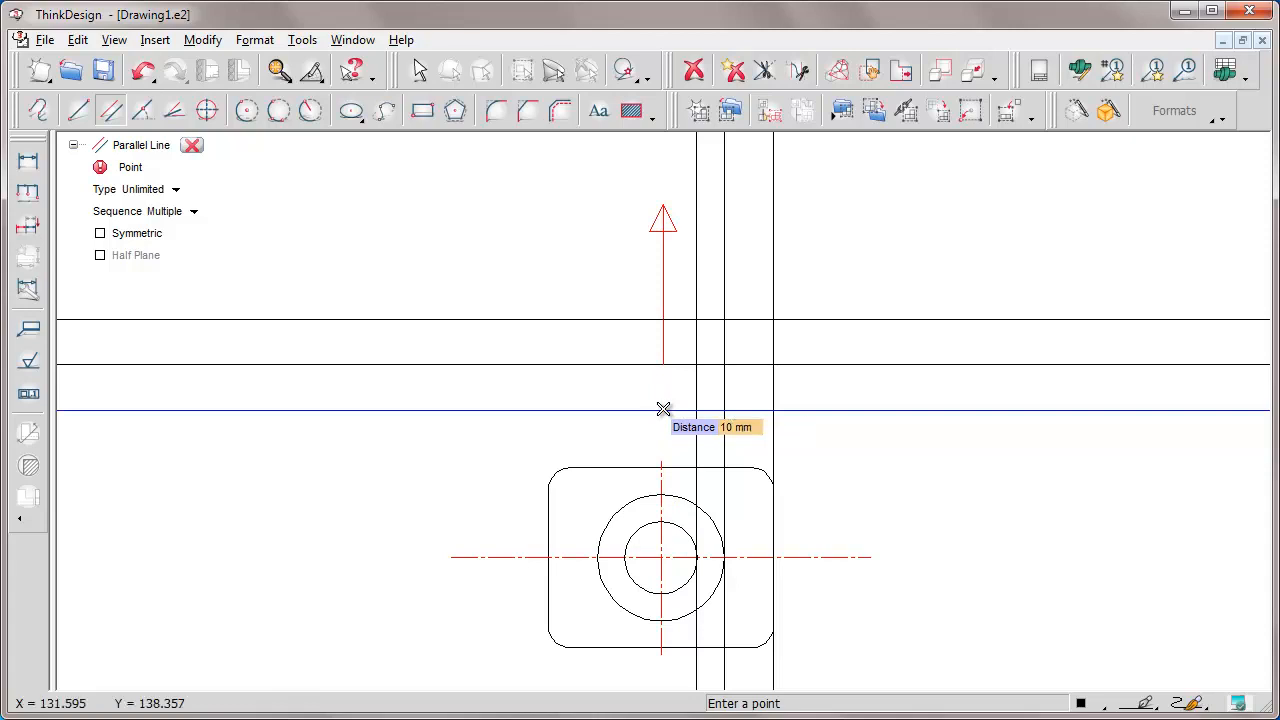
text(50)
key(Return)
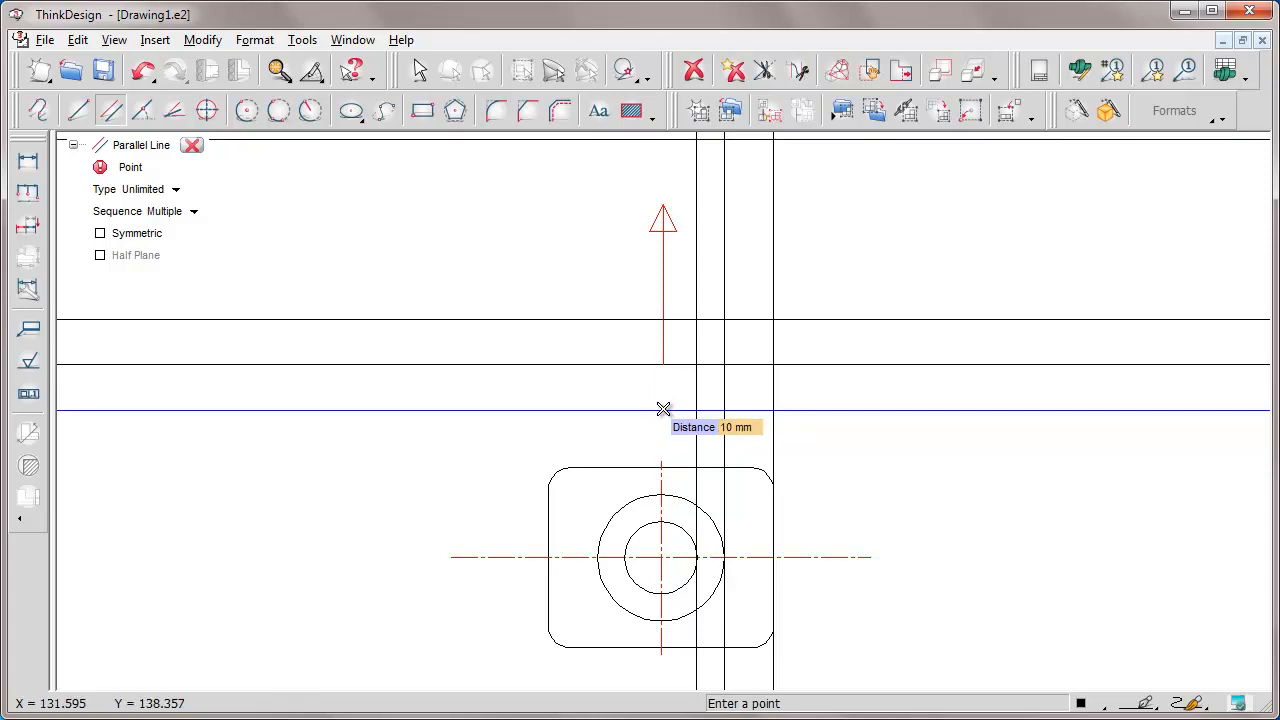
click(192, 145)
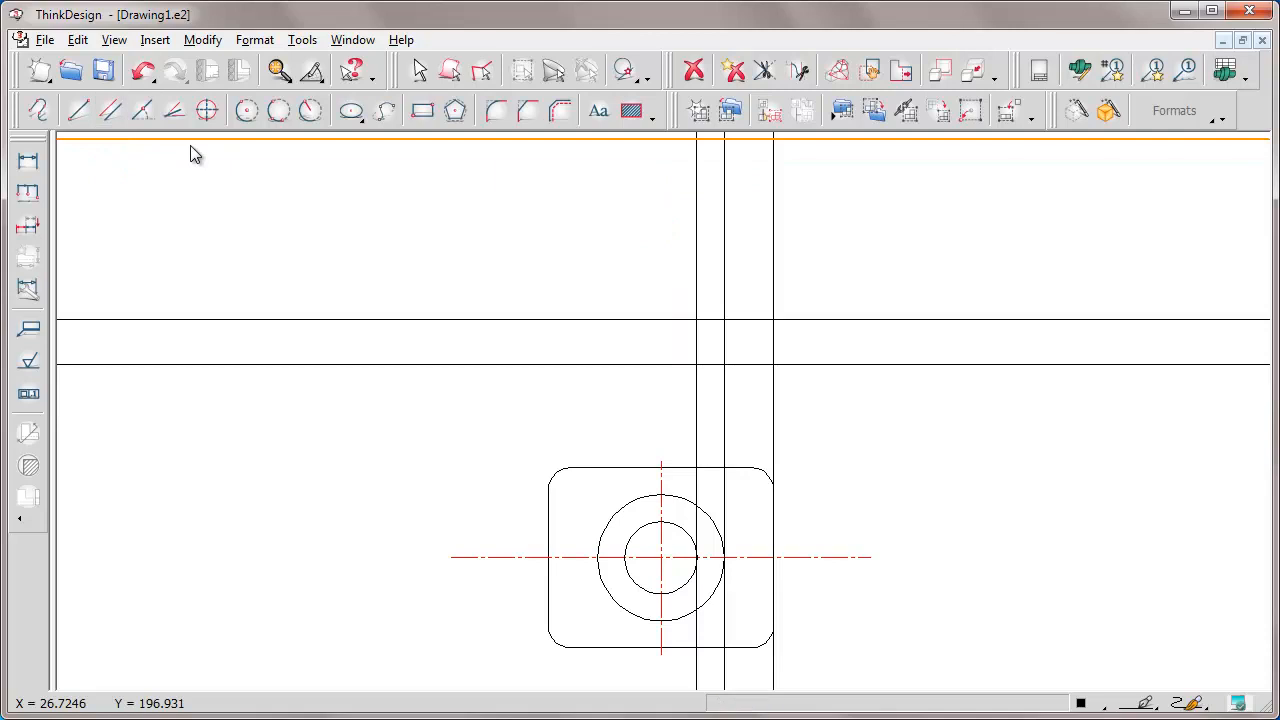
scroll(660, 417, down, 1)
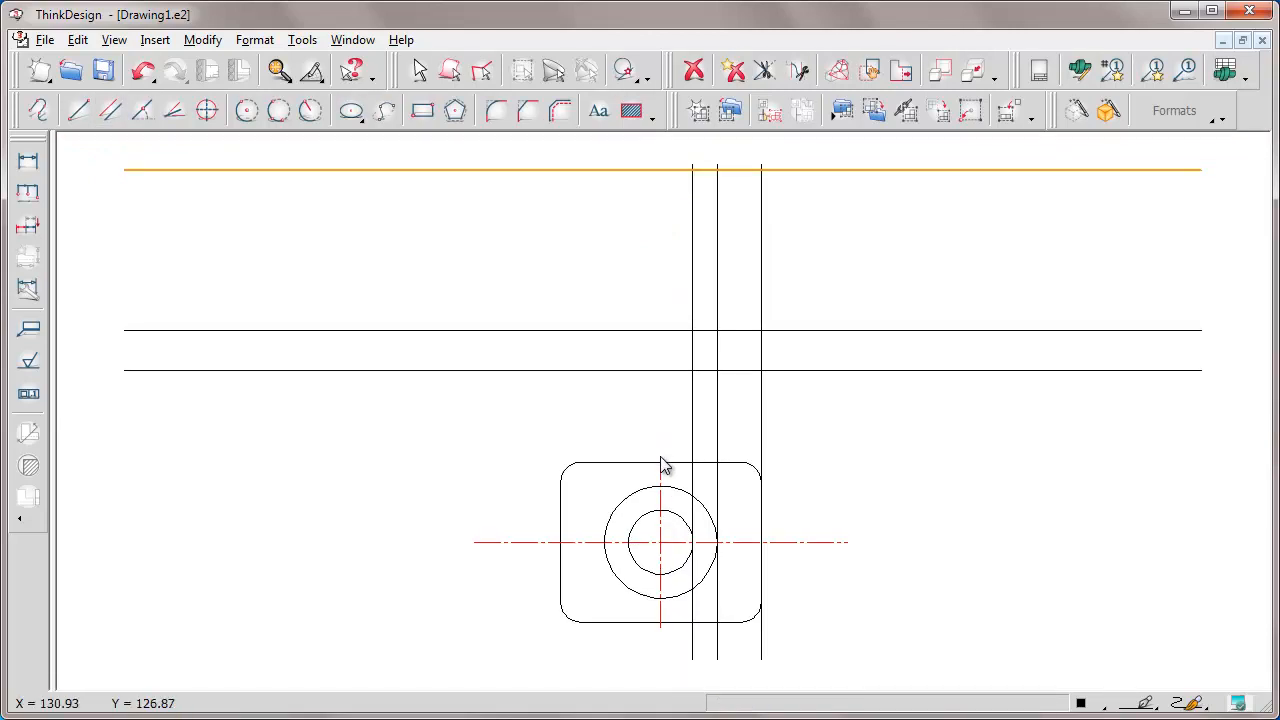
double_click(660, 457)
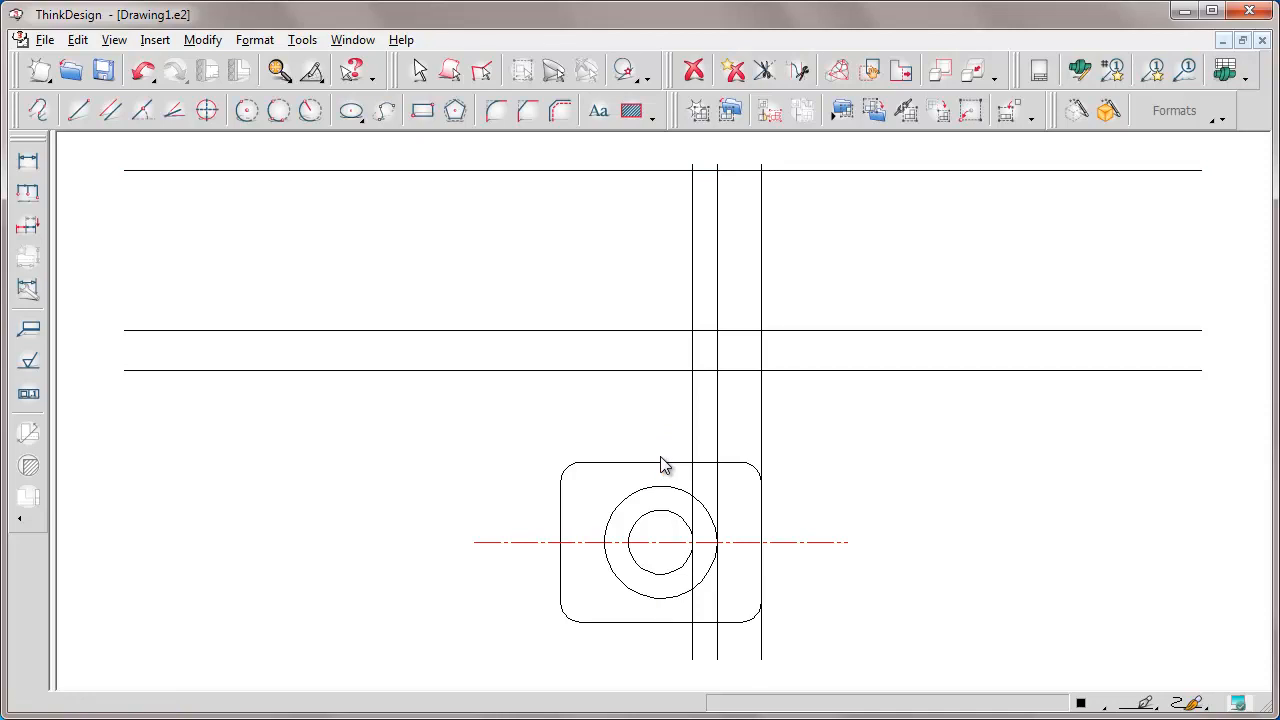
click(660, 627)
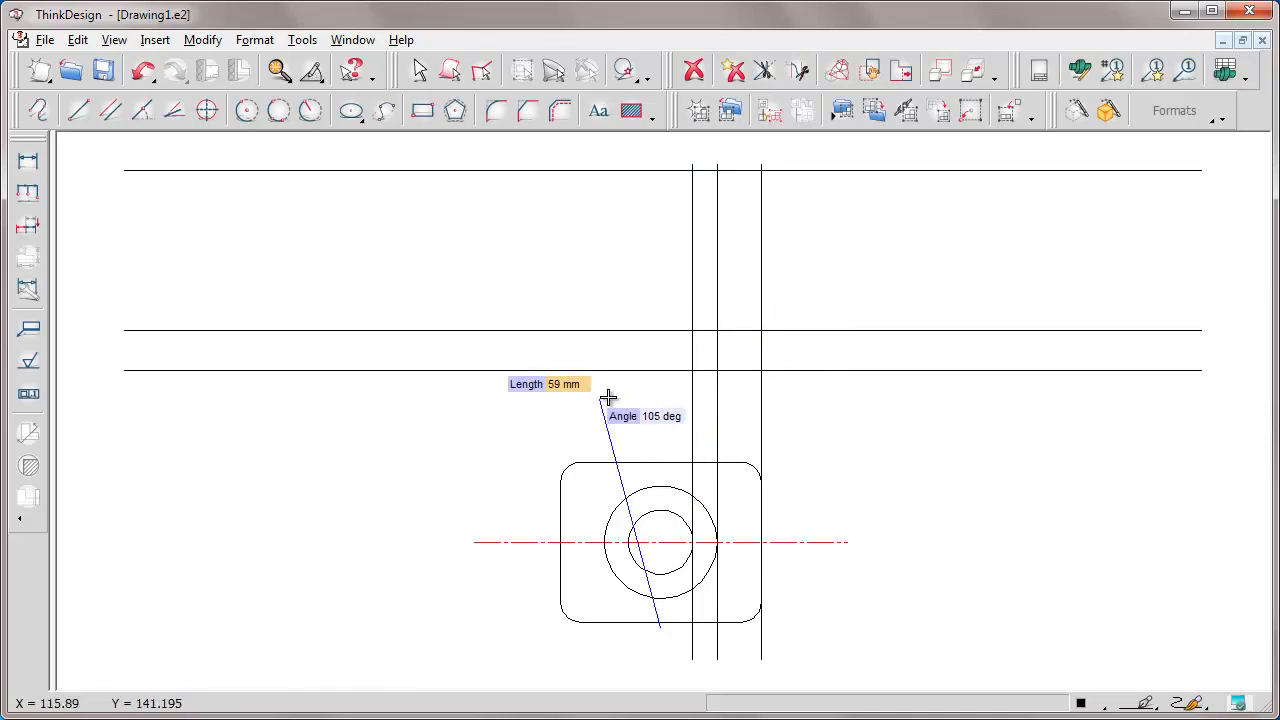
key(Escape)
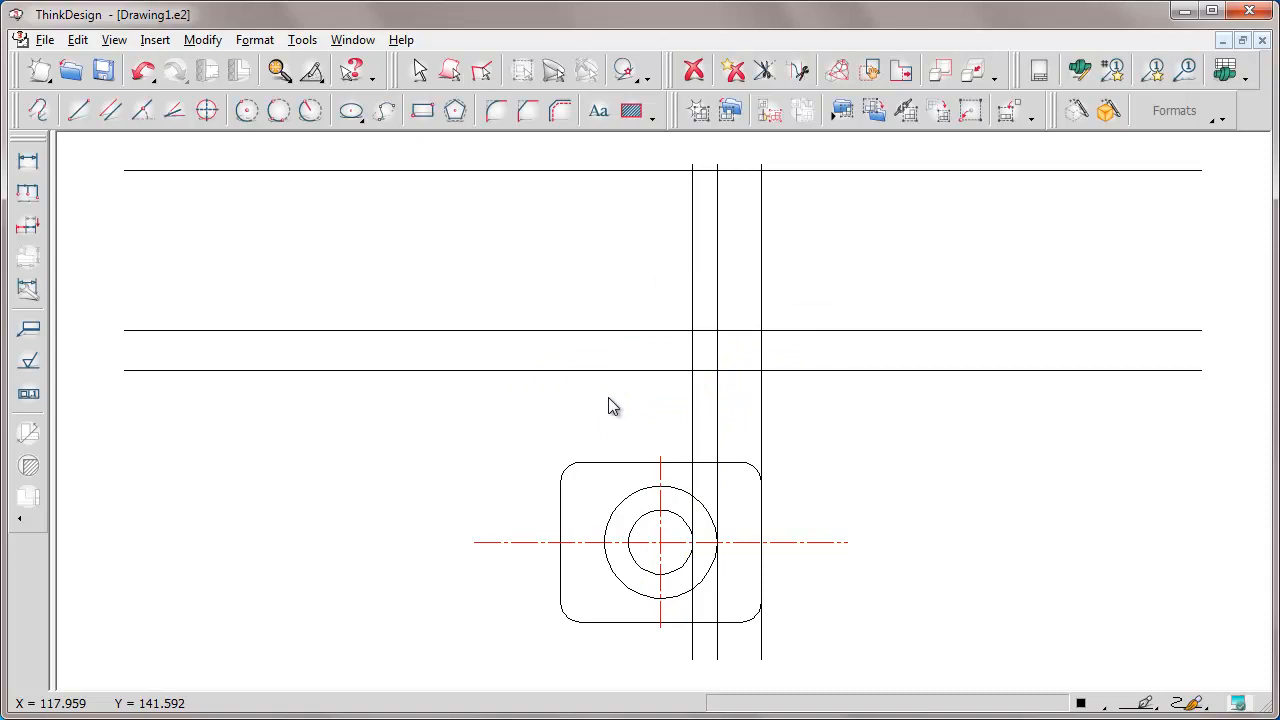
Step: Extend the vertical centreline upward to just above the top horizontal line
click(660, 500)
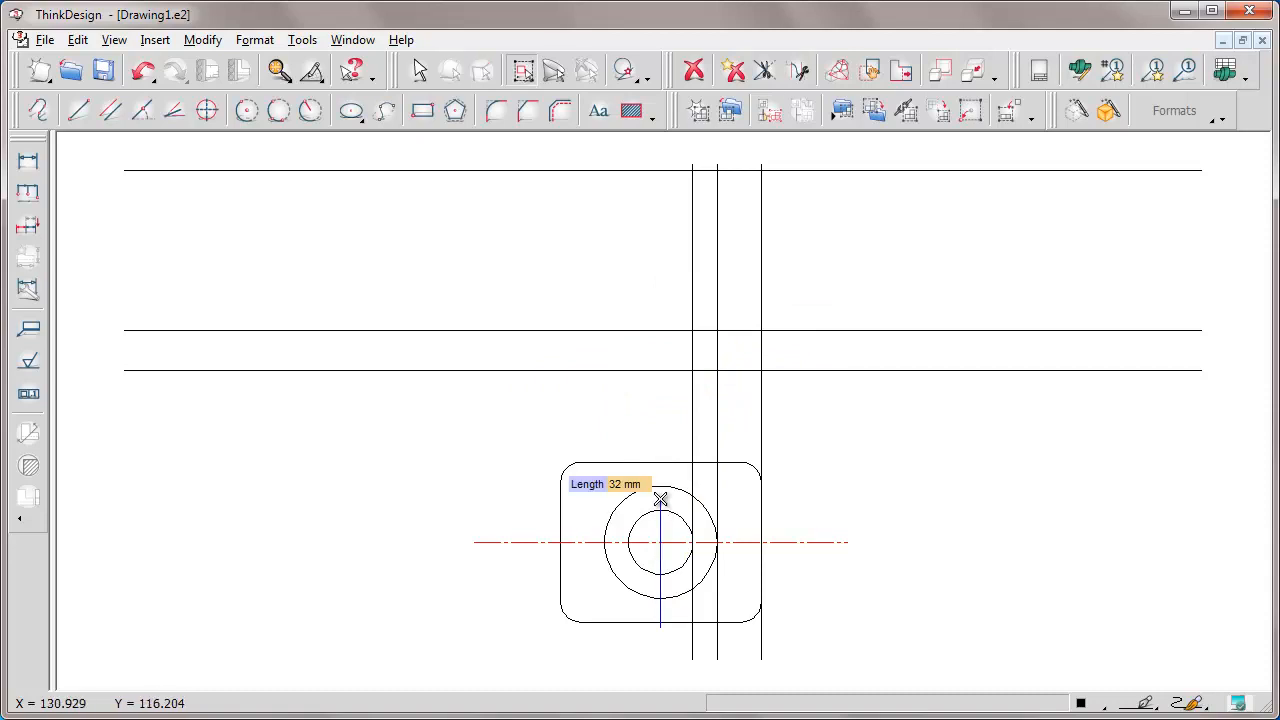
click(550, 153)
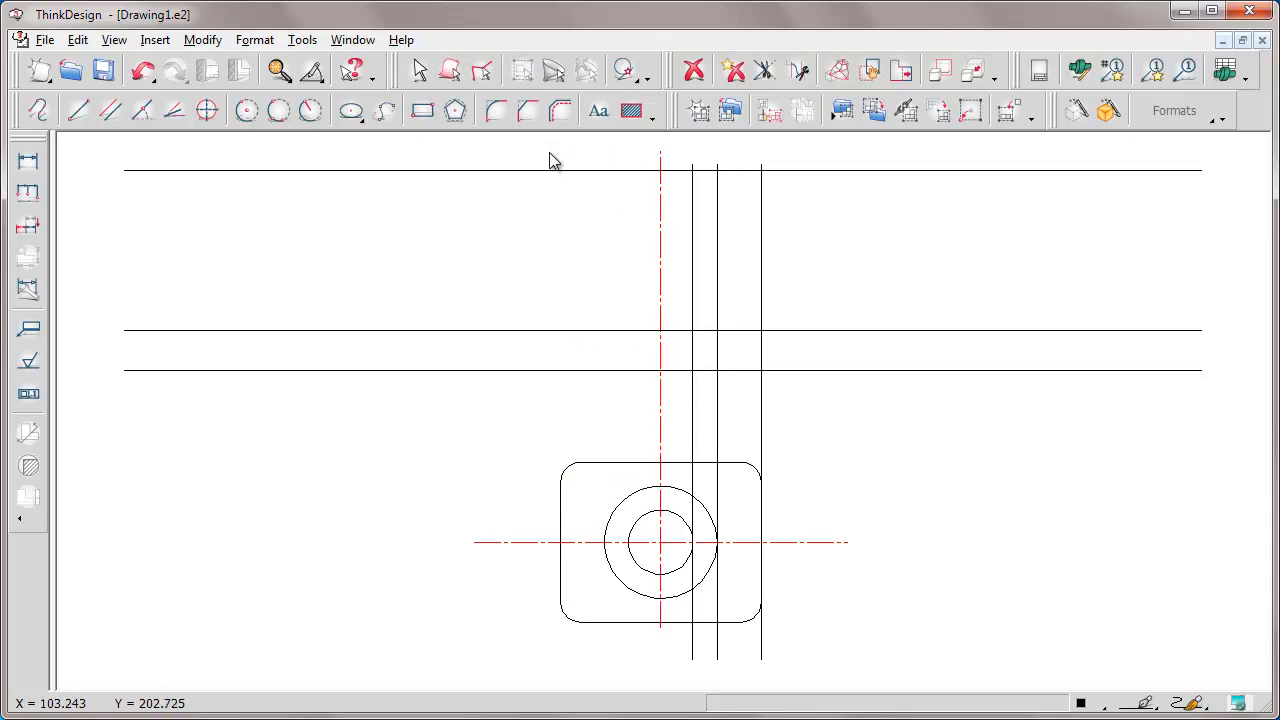
Step: Shorten the horizontal centreline with Trim/Extend Curves with Limits, using Points boundaries just outside the plate's left and right edges
click(79, 41)
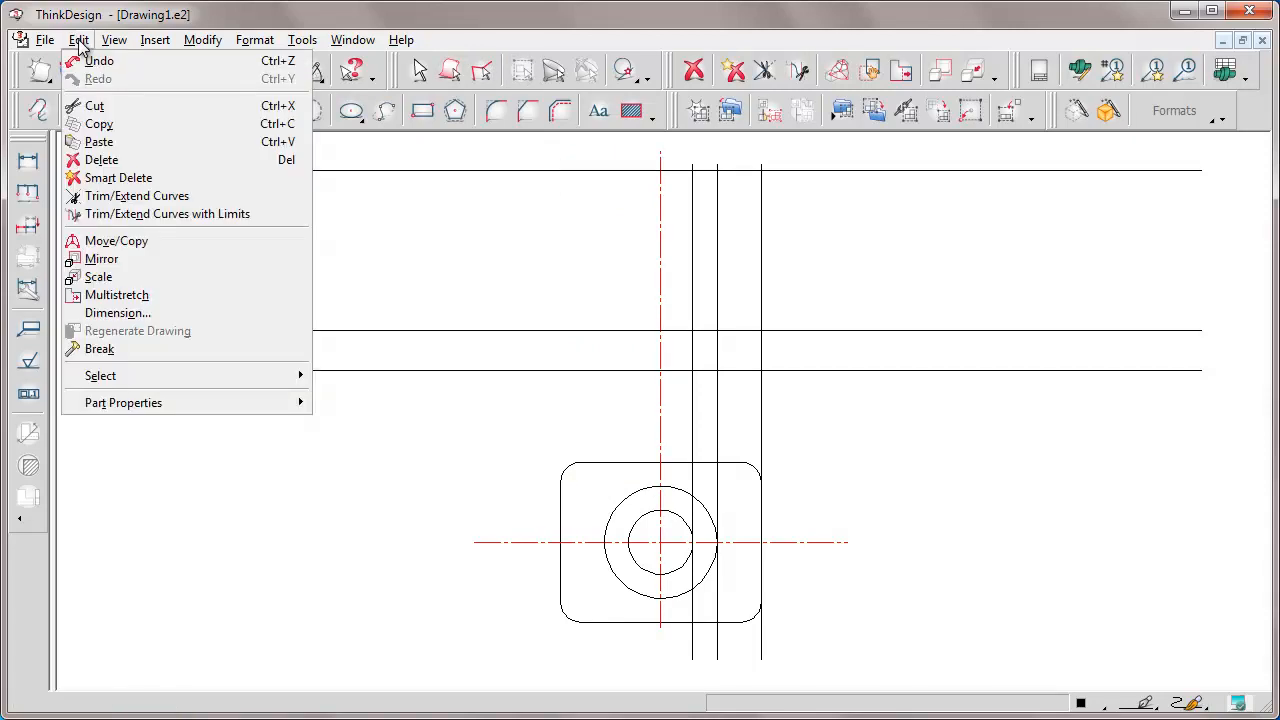
click(200, 214)
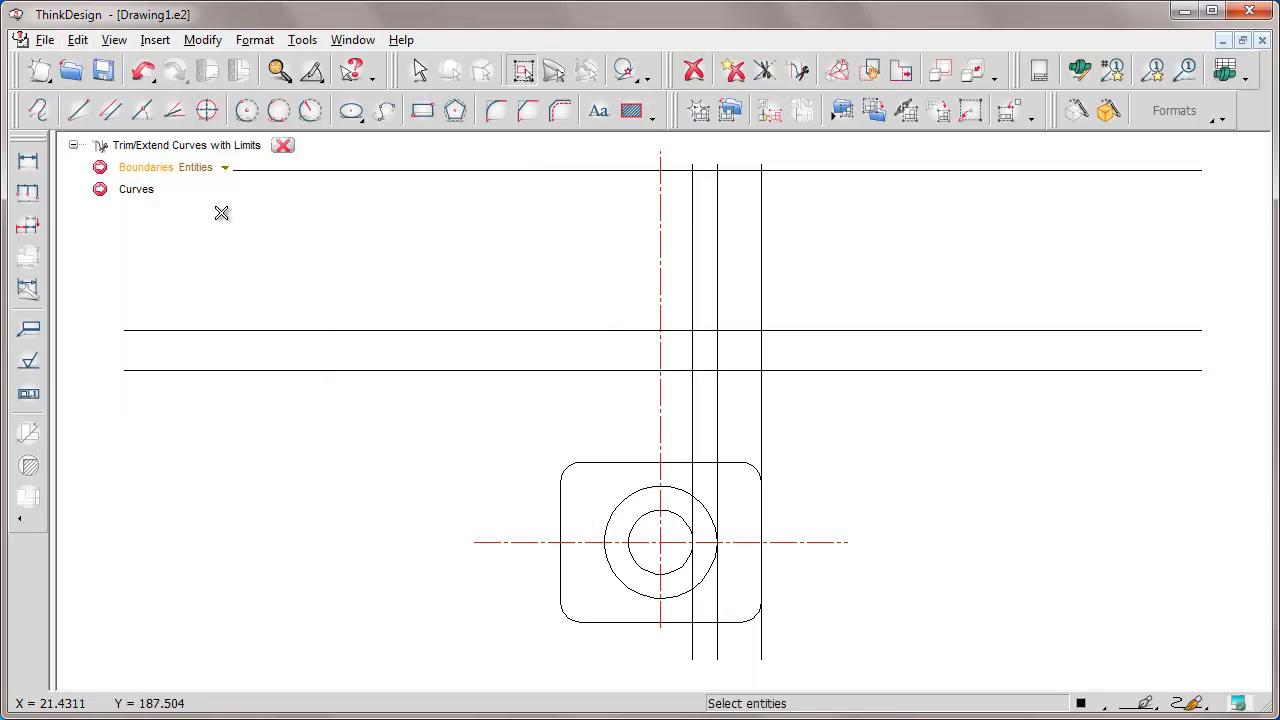
click(228, 171)
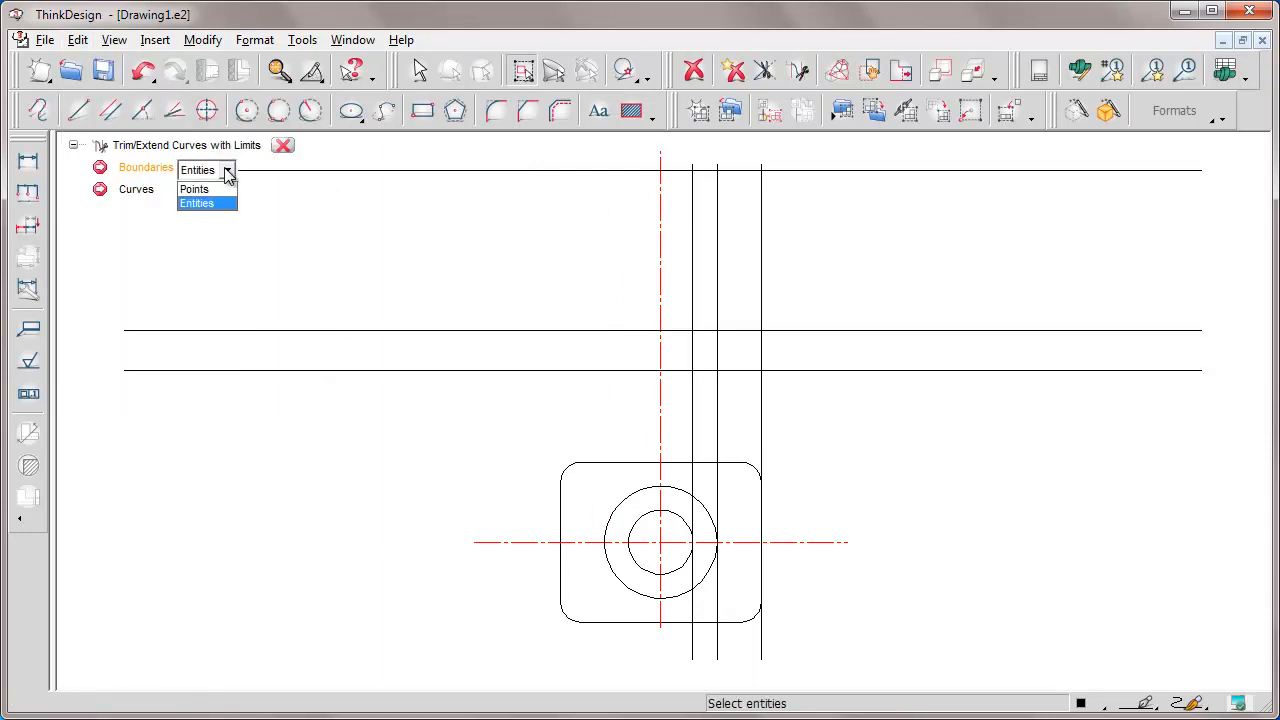
click(198, 189)
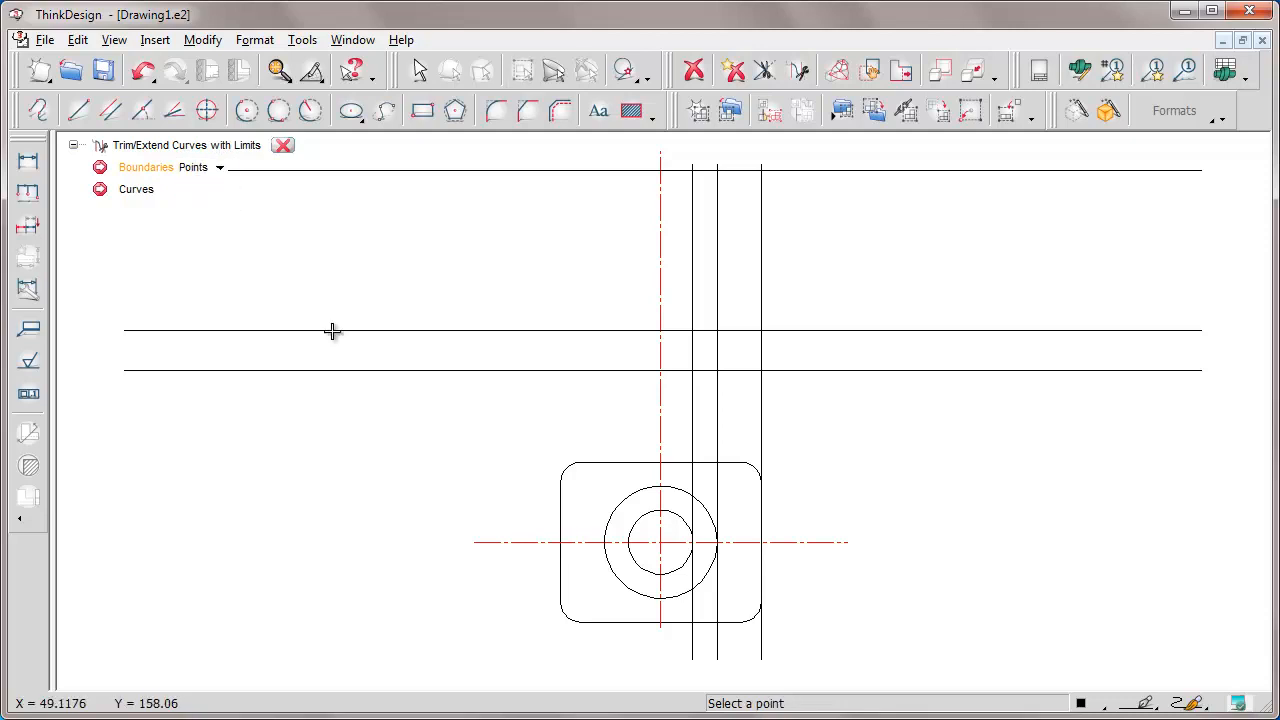
click(521, 541)
click(789, 541)
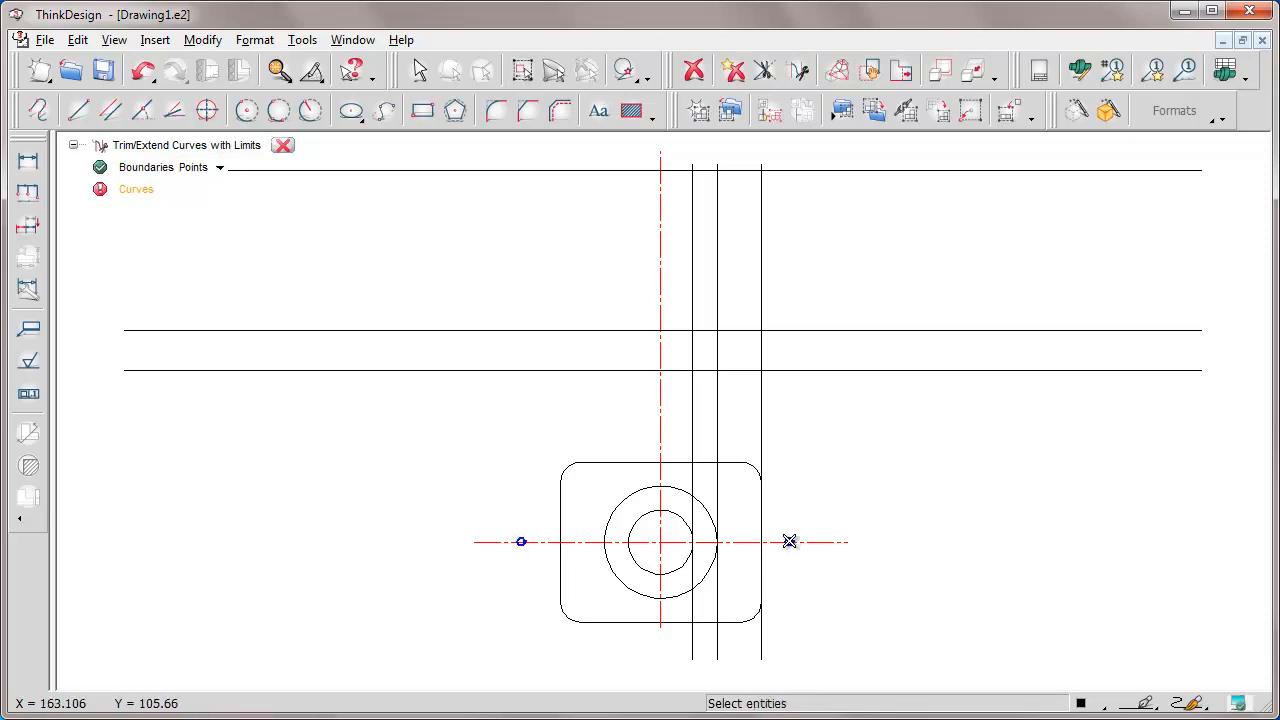
click(737, 541)
click(284, 146)
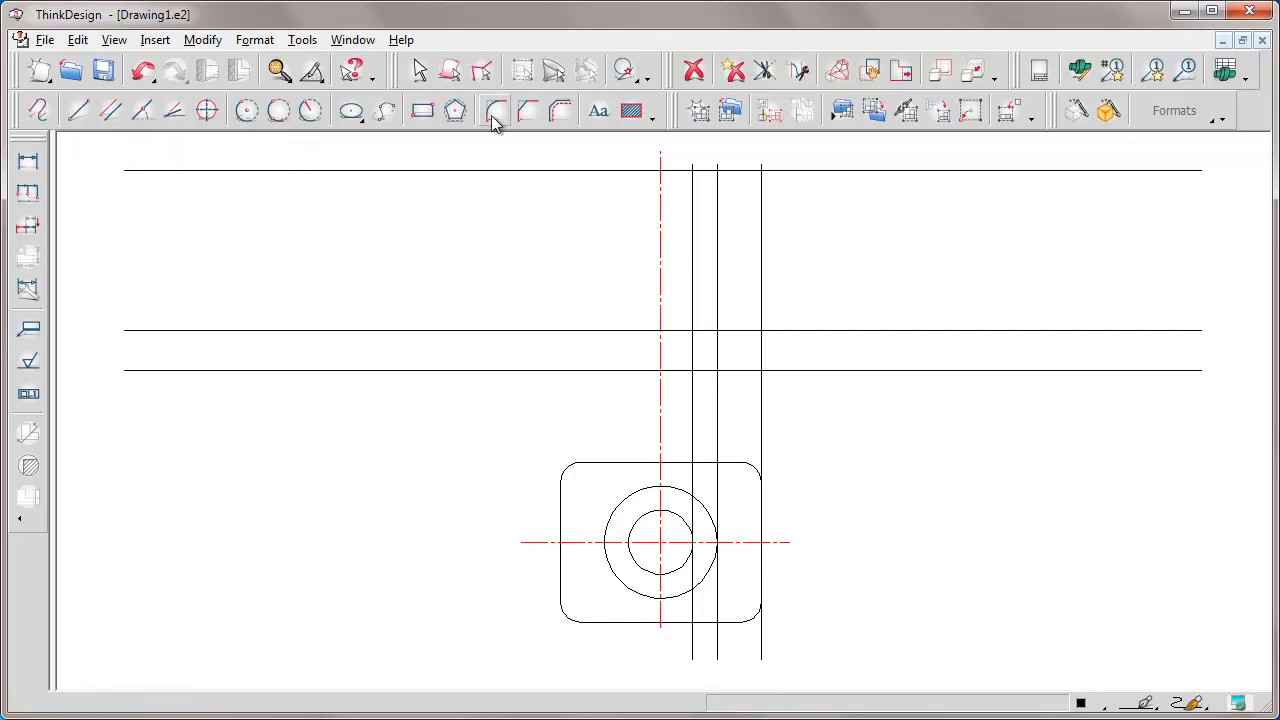
Step: Trim the lower two horizontal construction lines at the vertical centreline with Entities boundaries, keeping their right-hand parts
click(799, 72)
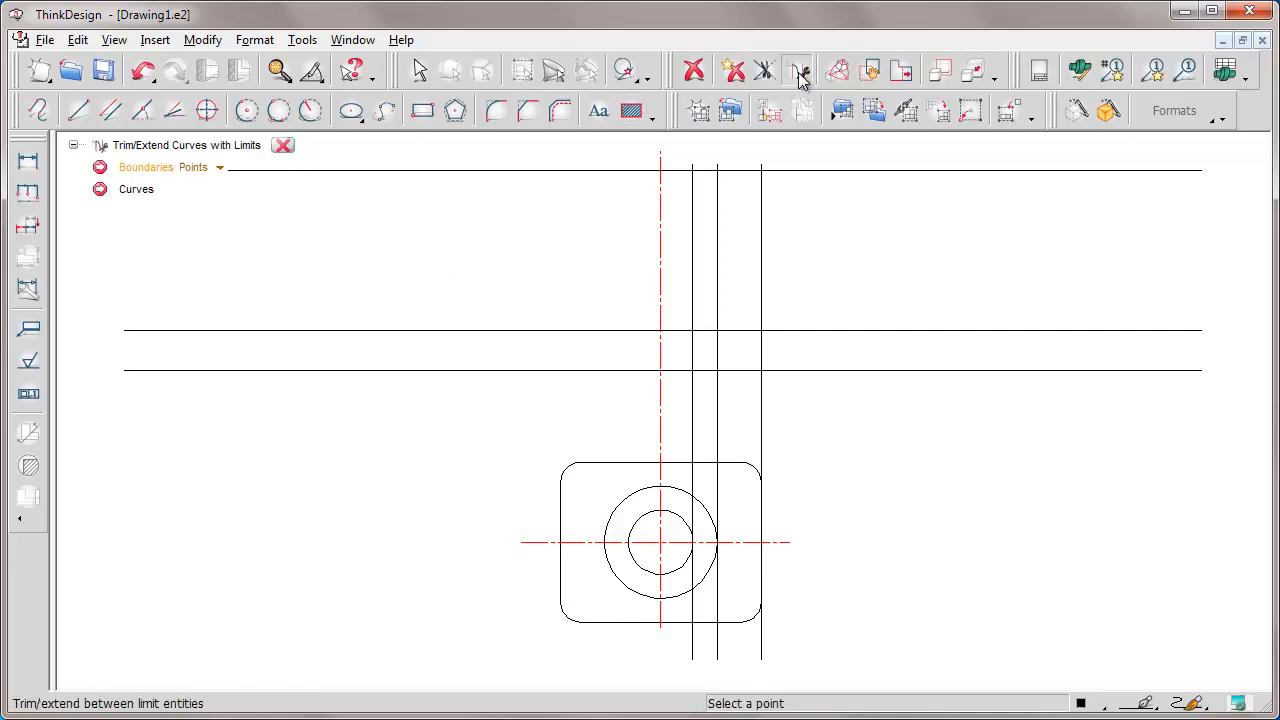
click(219, 168)
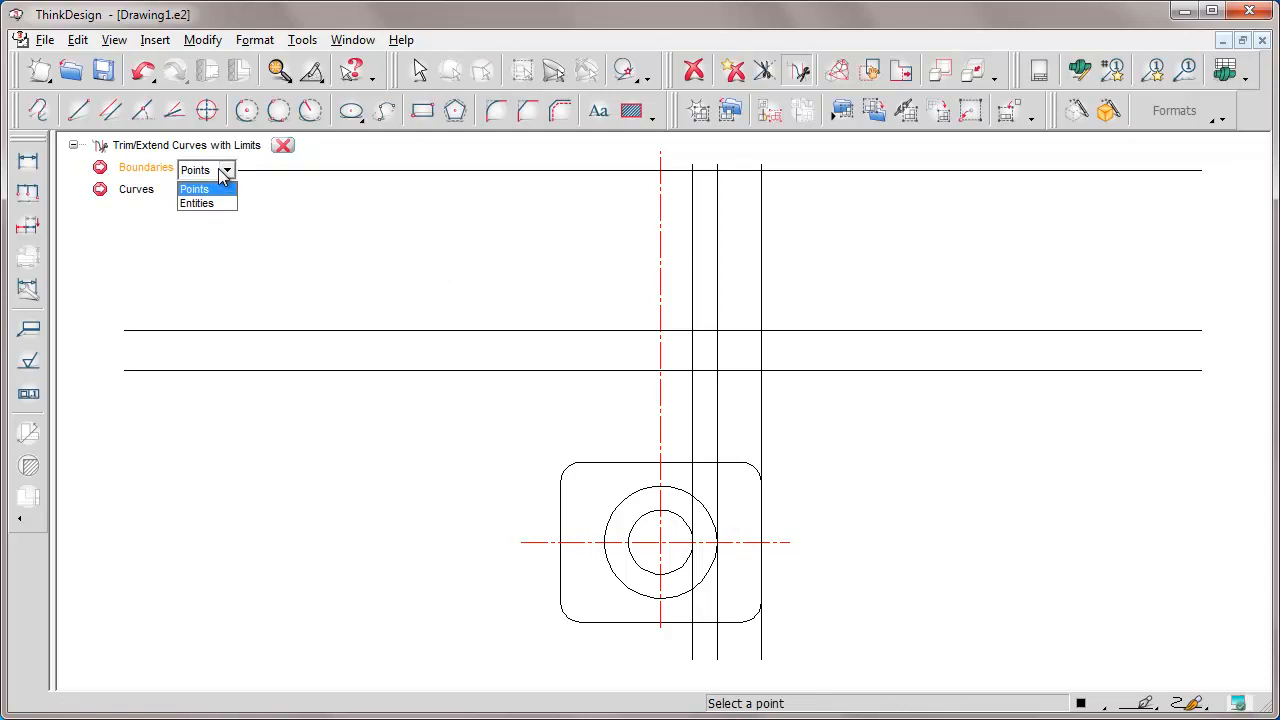
click(197, 203)
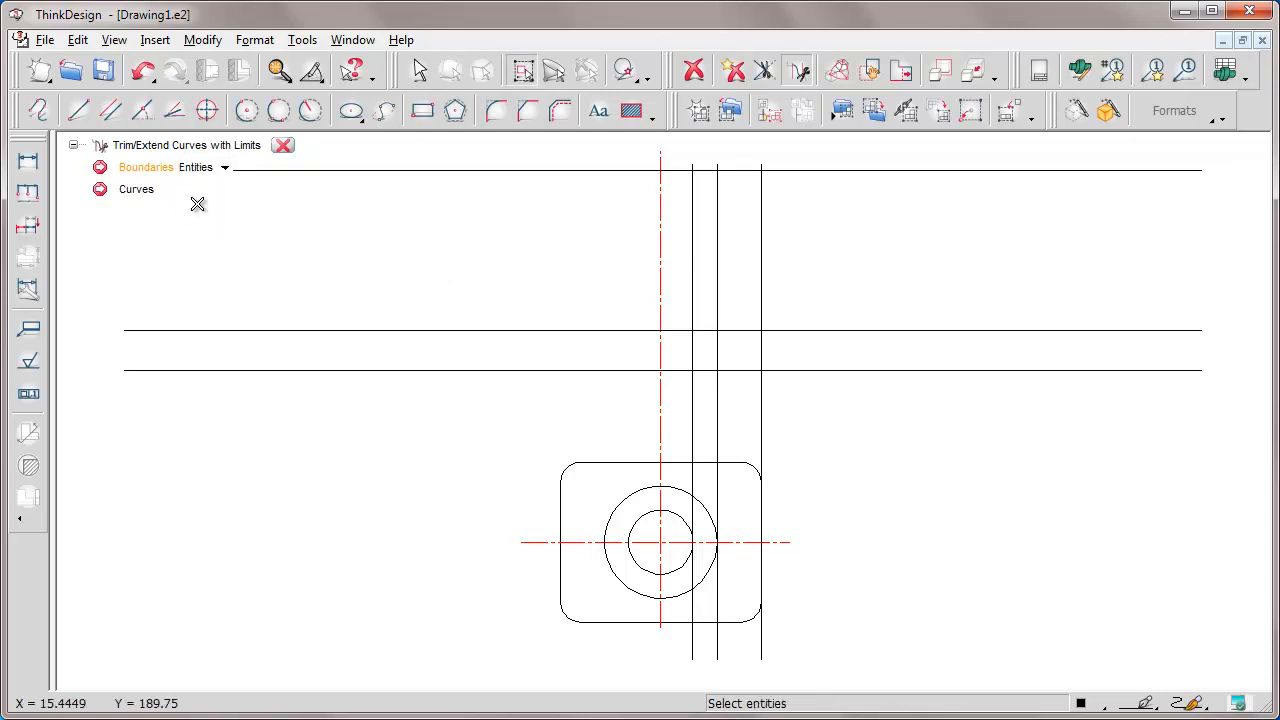
click(660, 207)
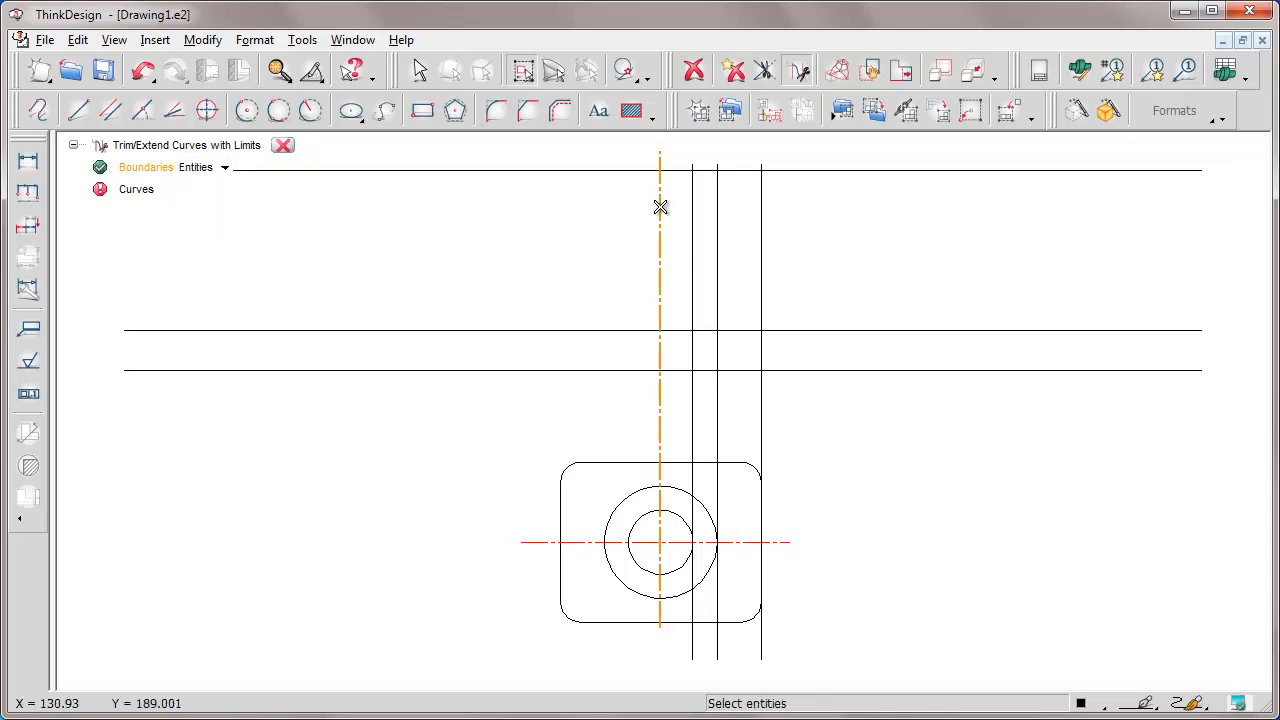
right_click(585, 229)
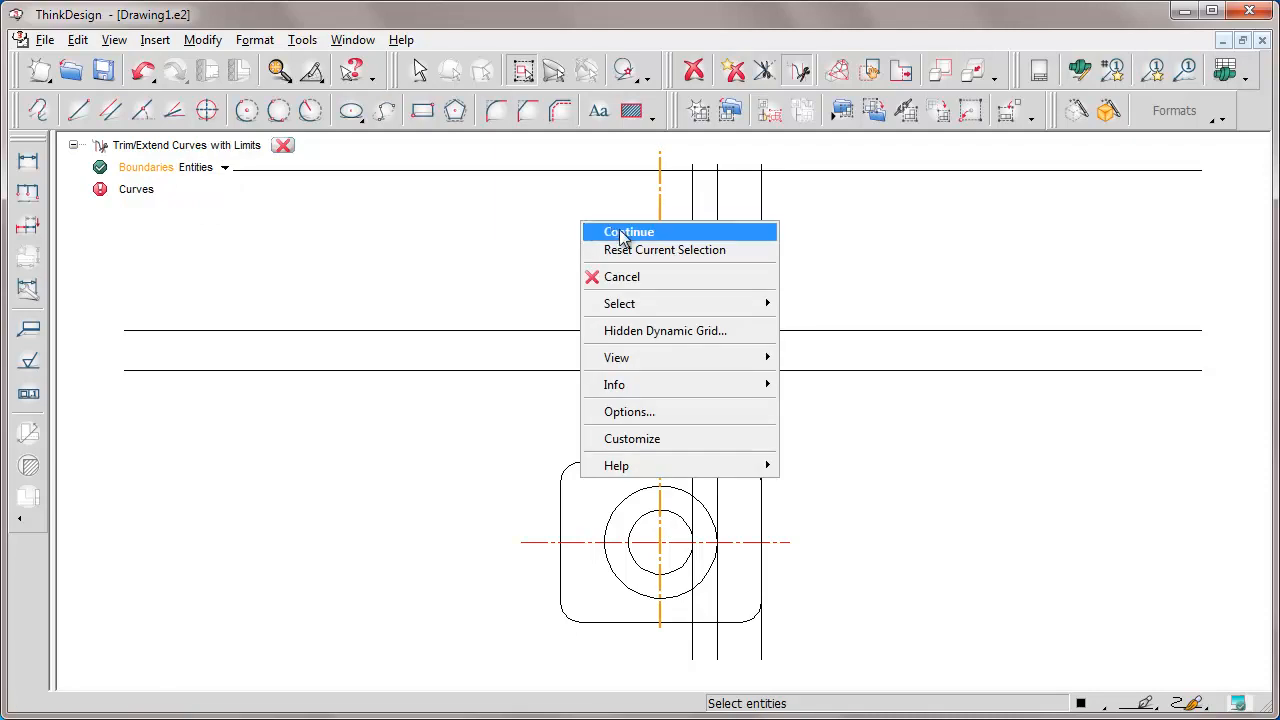
click(628, 231)
click(852, 369)
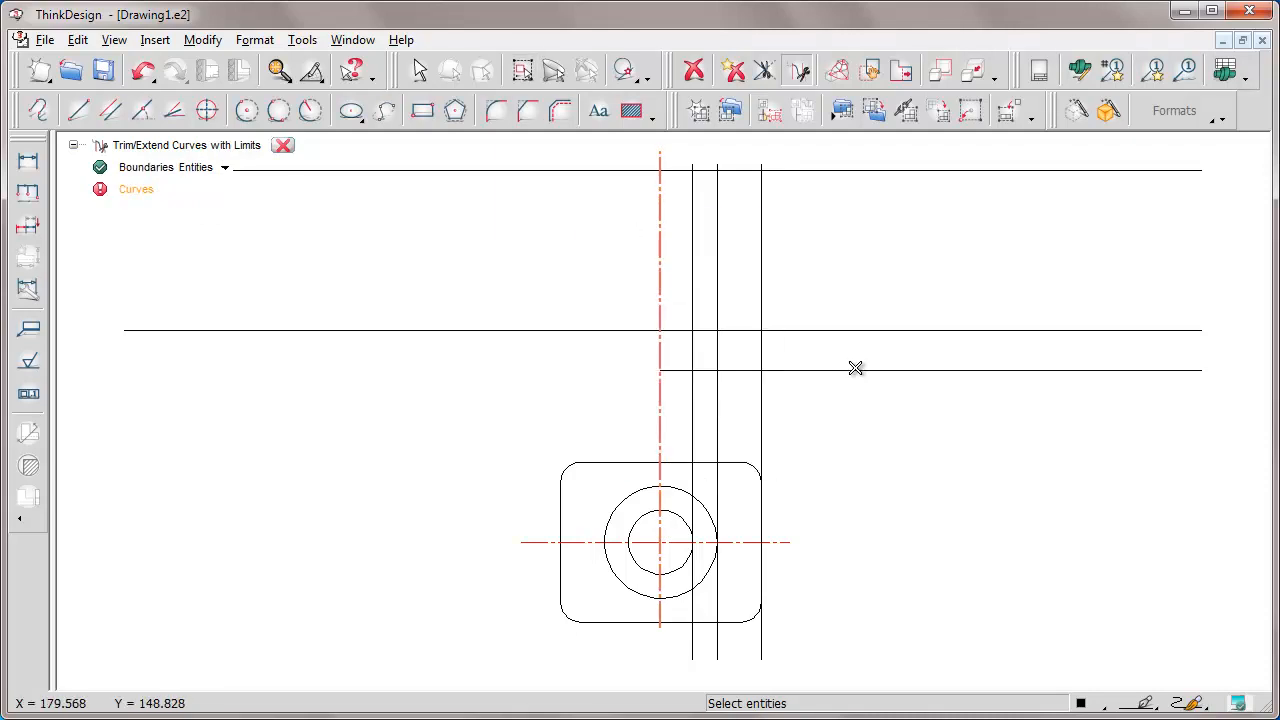
click(864, 328)
Step: Smart-delete the top line left of the centreline and the outer circle's projection between the lower two lines, and delete that projection's lower remainder
click(733, 70)
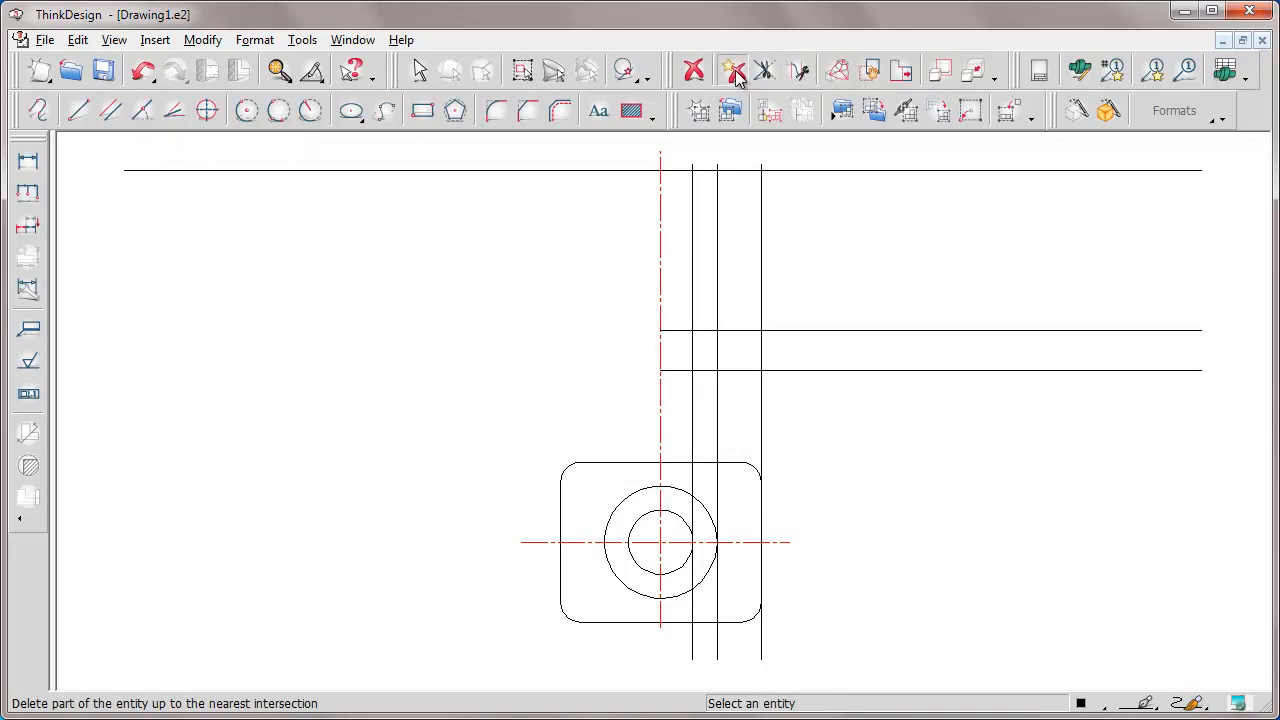
click(539, 172)
click(719, 358)
click(695, 72)
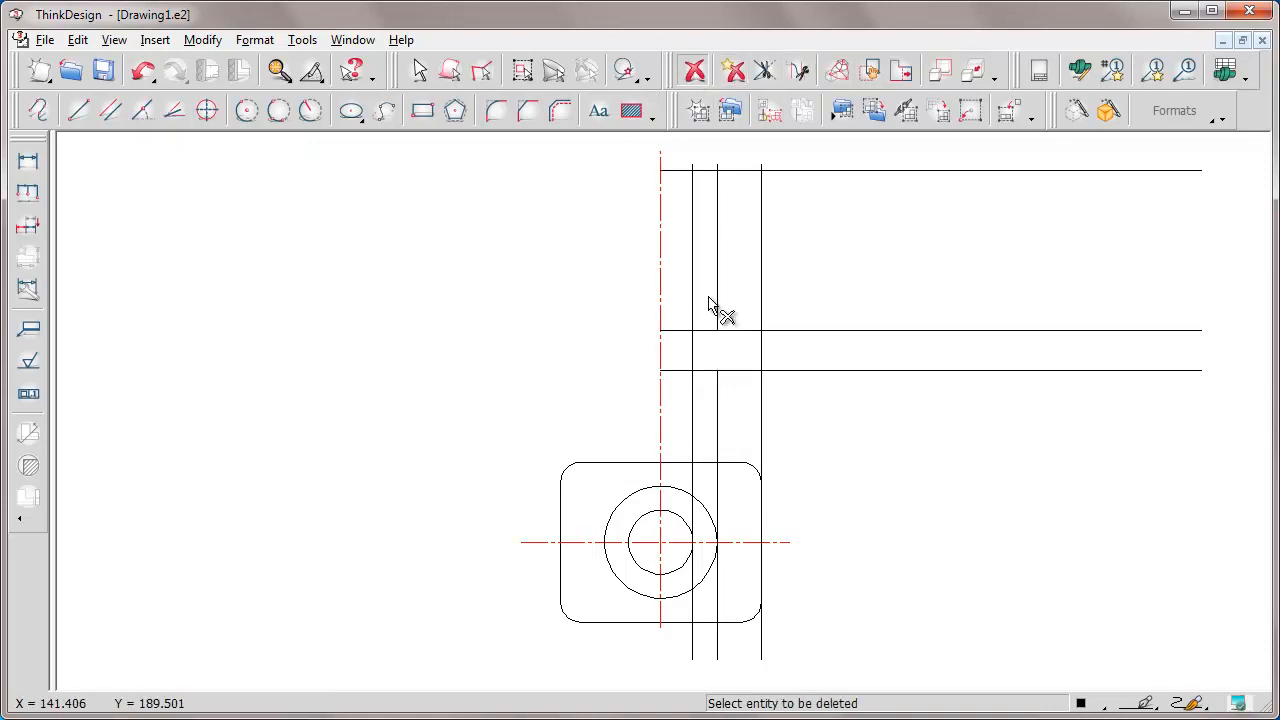
click(717, 420)
Step: Trim the horizontal lines and the outer vertical projections against each other in Both mode to form the stepped half profile's corners
click(79, 40)
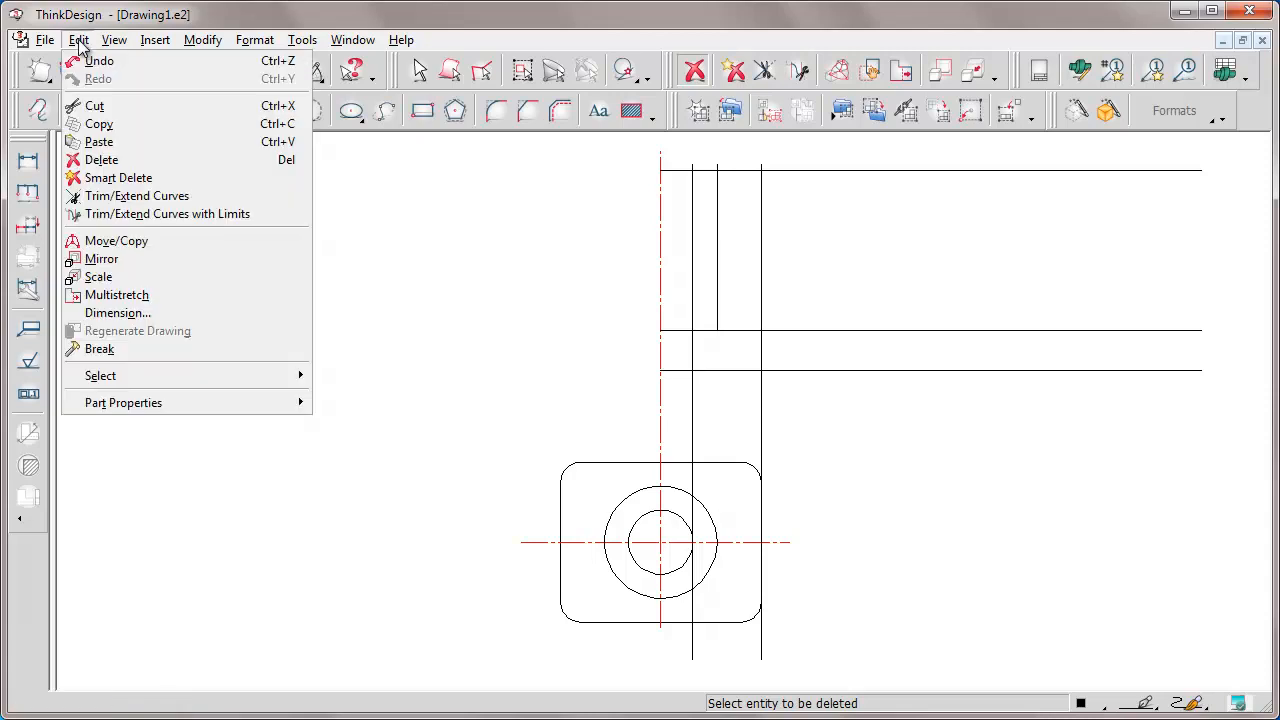
click(114, 197)
click(678, 168)
click(716, 207)
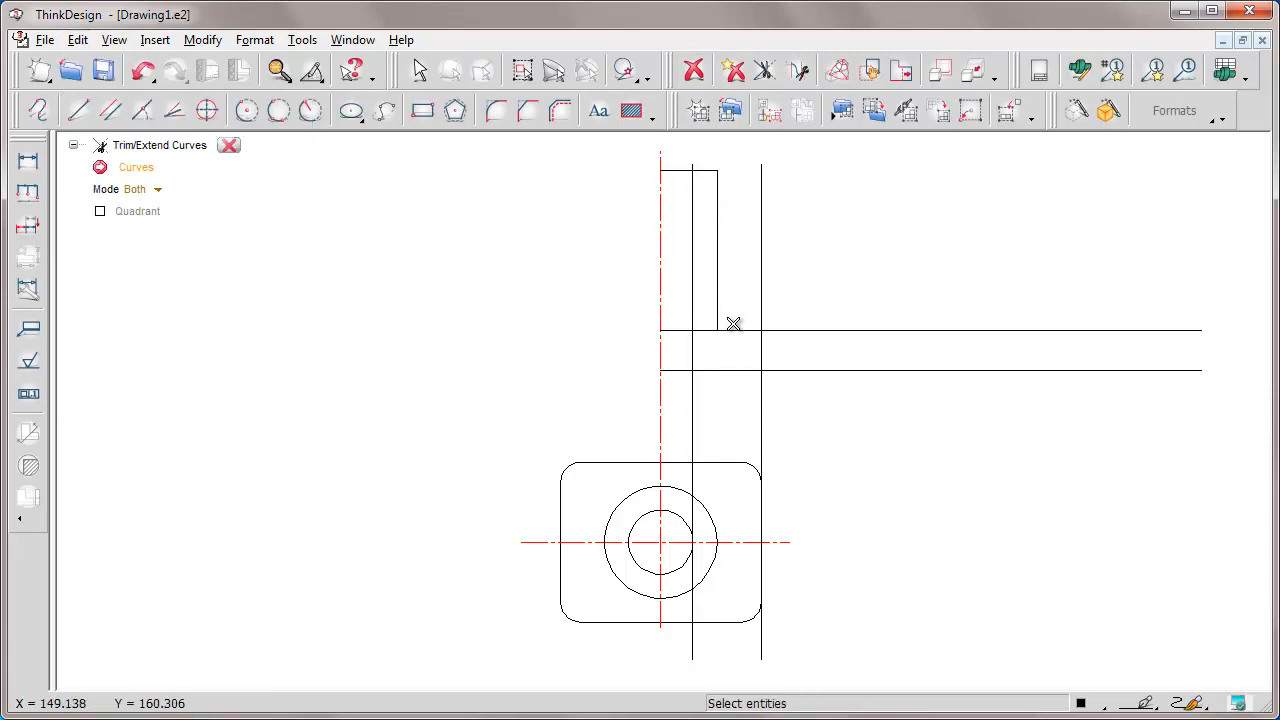
click(736, 330)
click(761, 357)
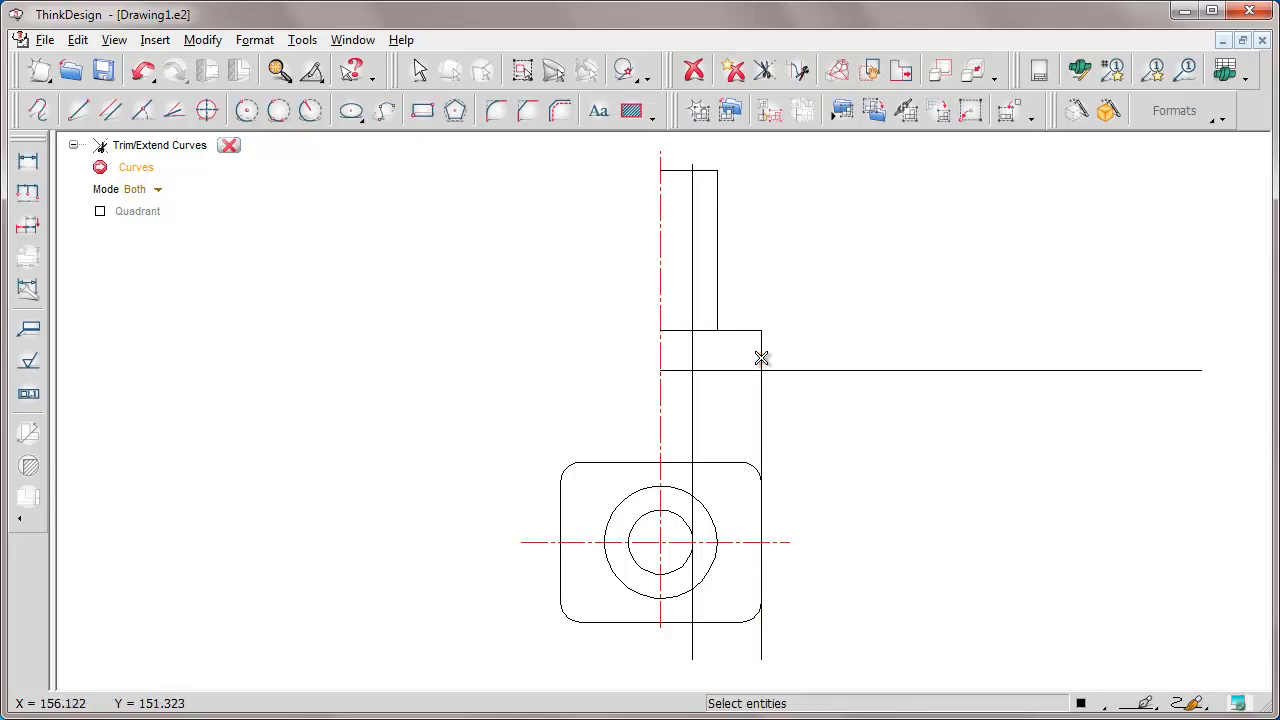
click(761, 358)
click(729, 369)
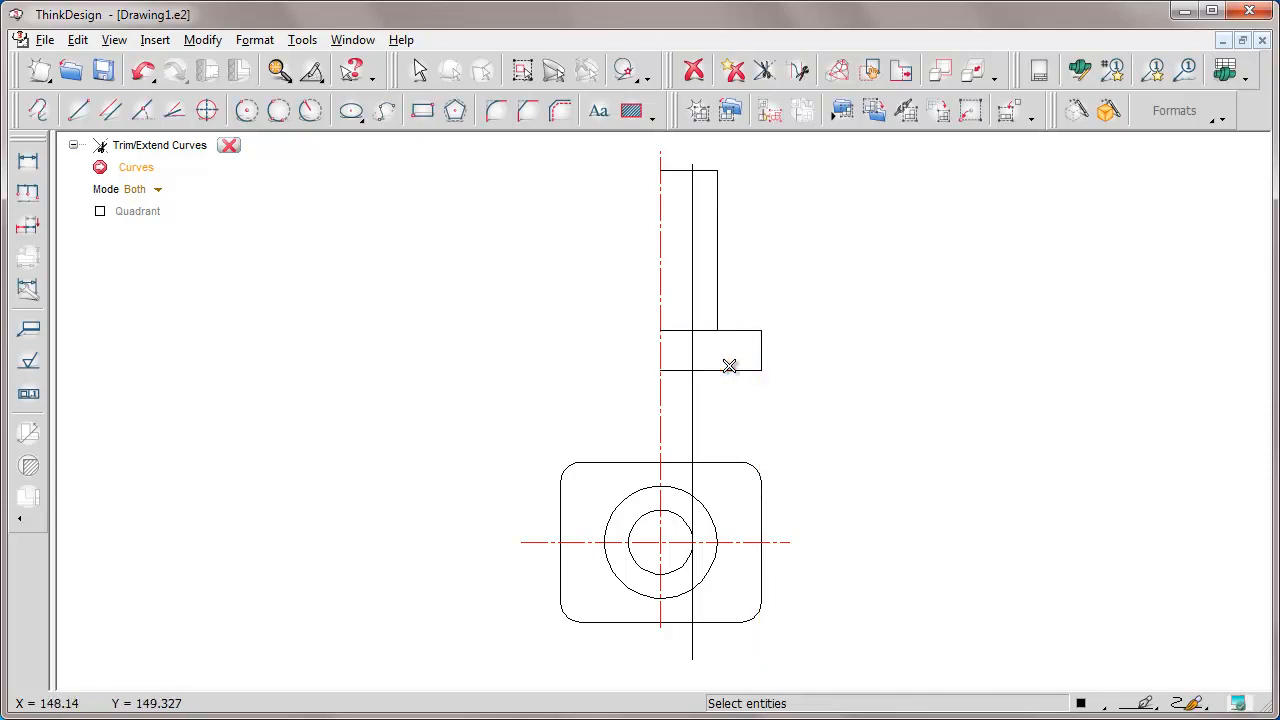
click(717, 210)
click(742, 330)
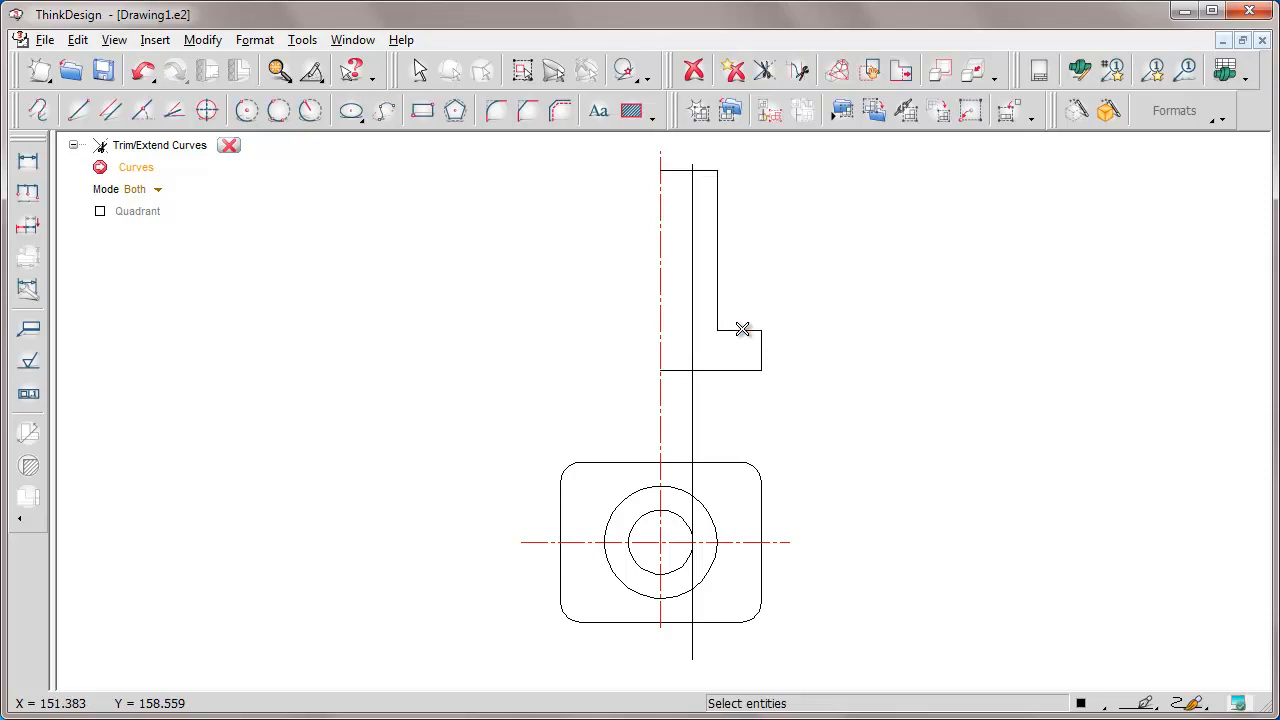
Step: Trim the inner circle's vertical projection between the half profile's top and bottom lines, using these as Entities boundaries
click(799, 72)
click(674, 170)
click(674, 366)
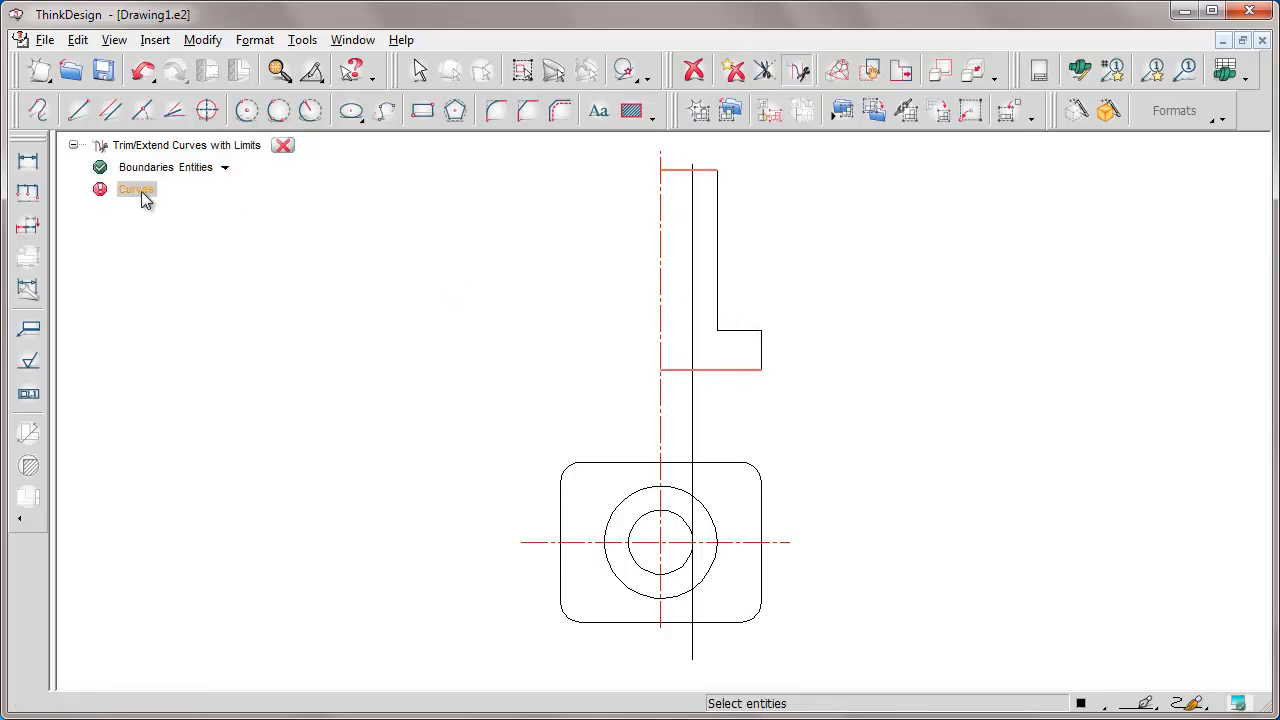
click(691, 251)
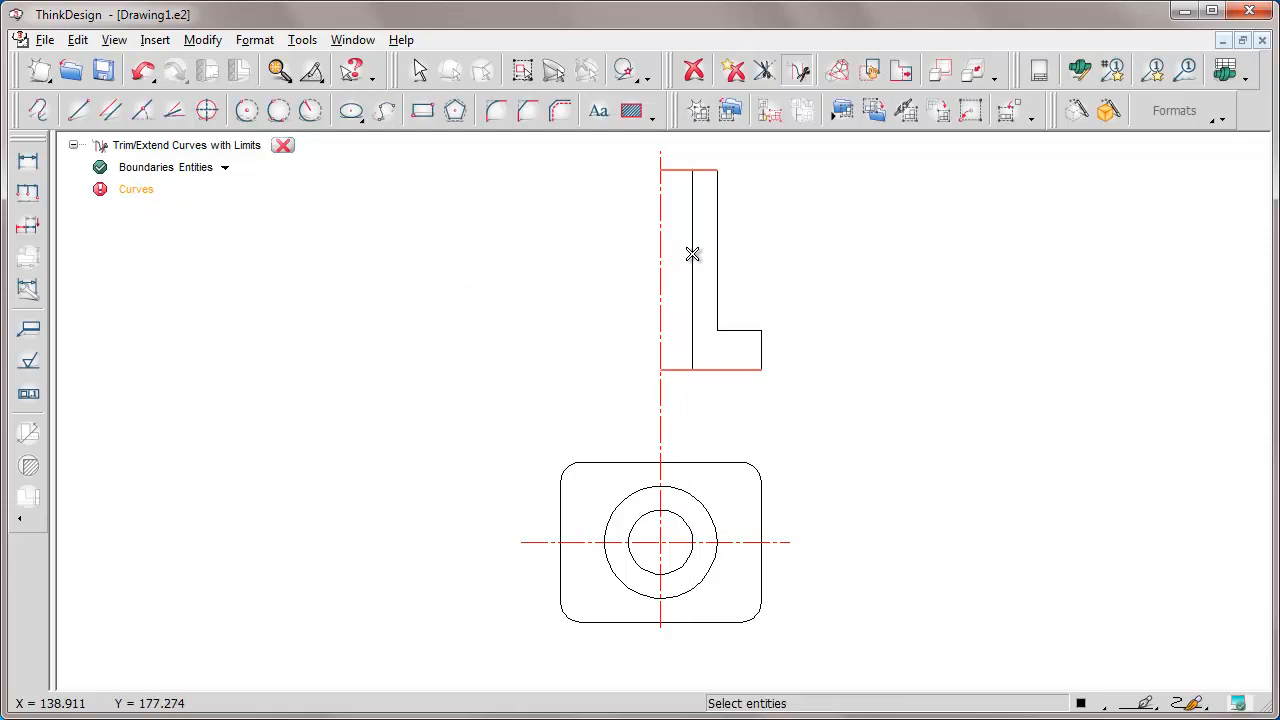
click(283, 147)
Step: Window-select the entities inside a box around the half profile's base, clear, select those entirely outside the same box, and clear again
drag(643, 308, 786, 387)
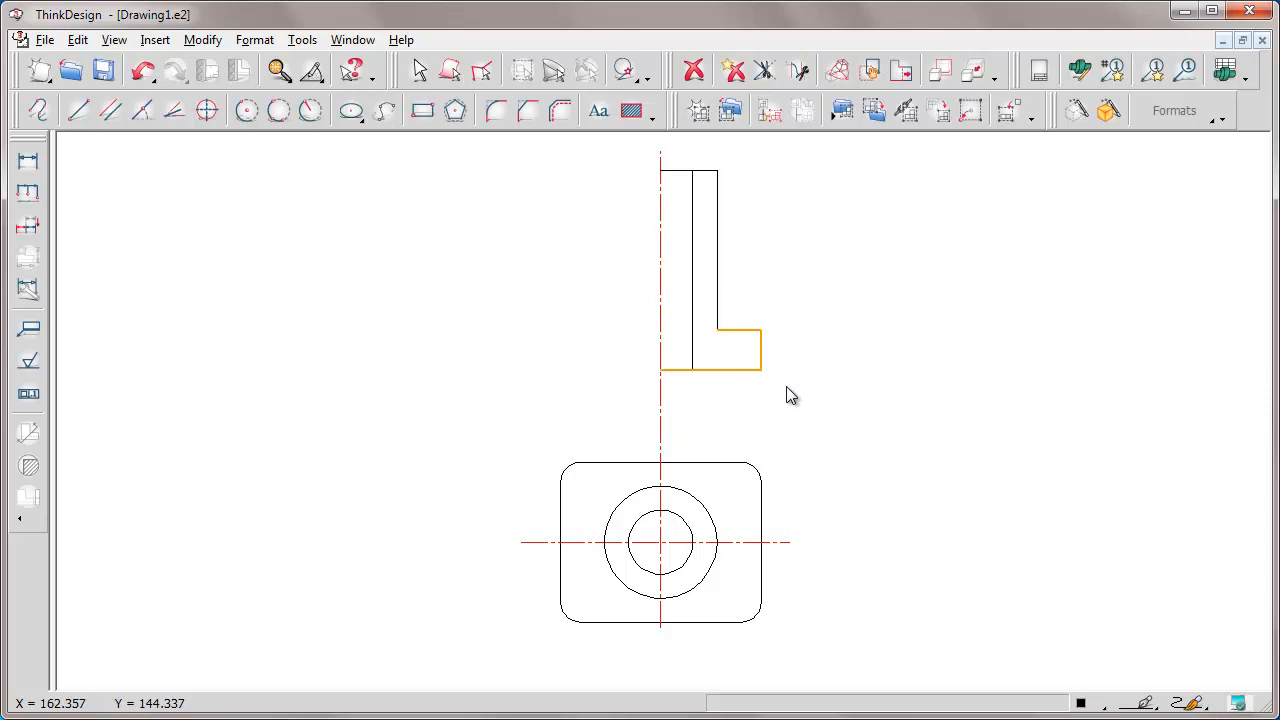
key(Escape)
drag(643, 307, 786, 387)
key(Tab)
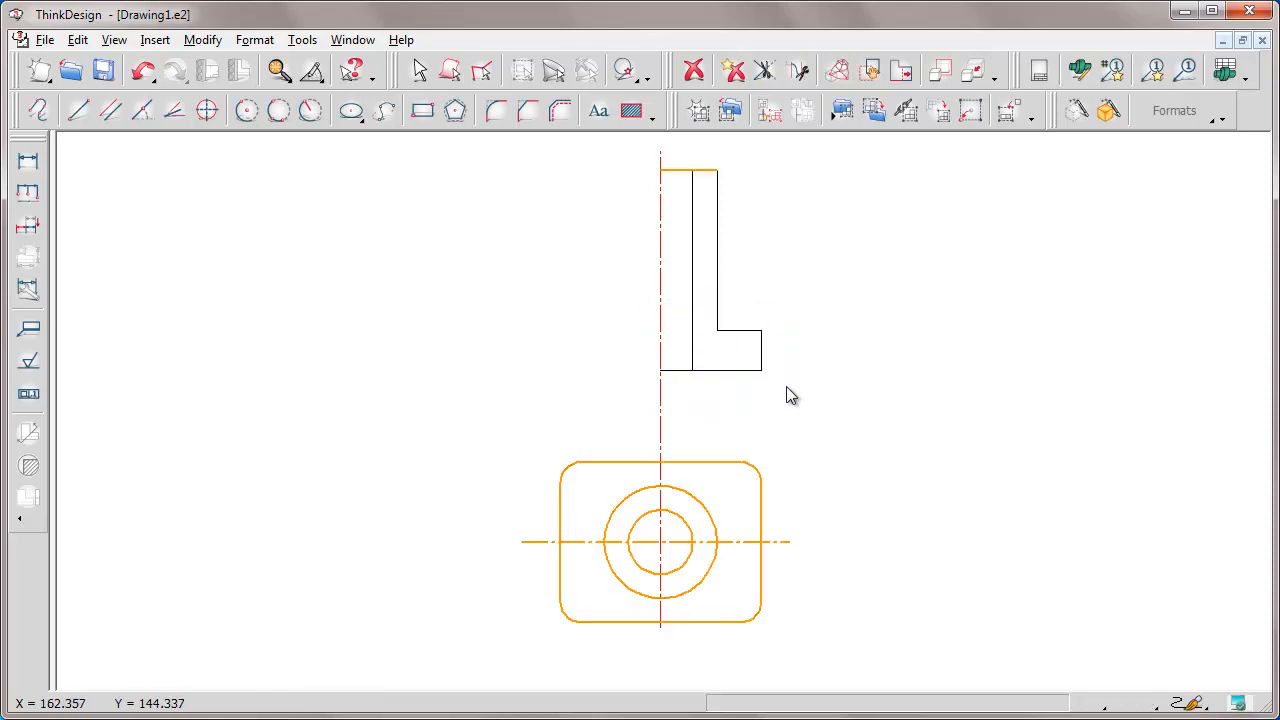
key(Escape)
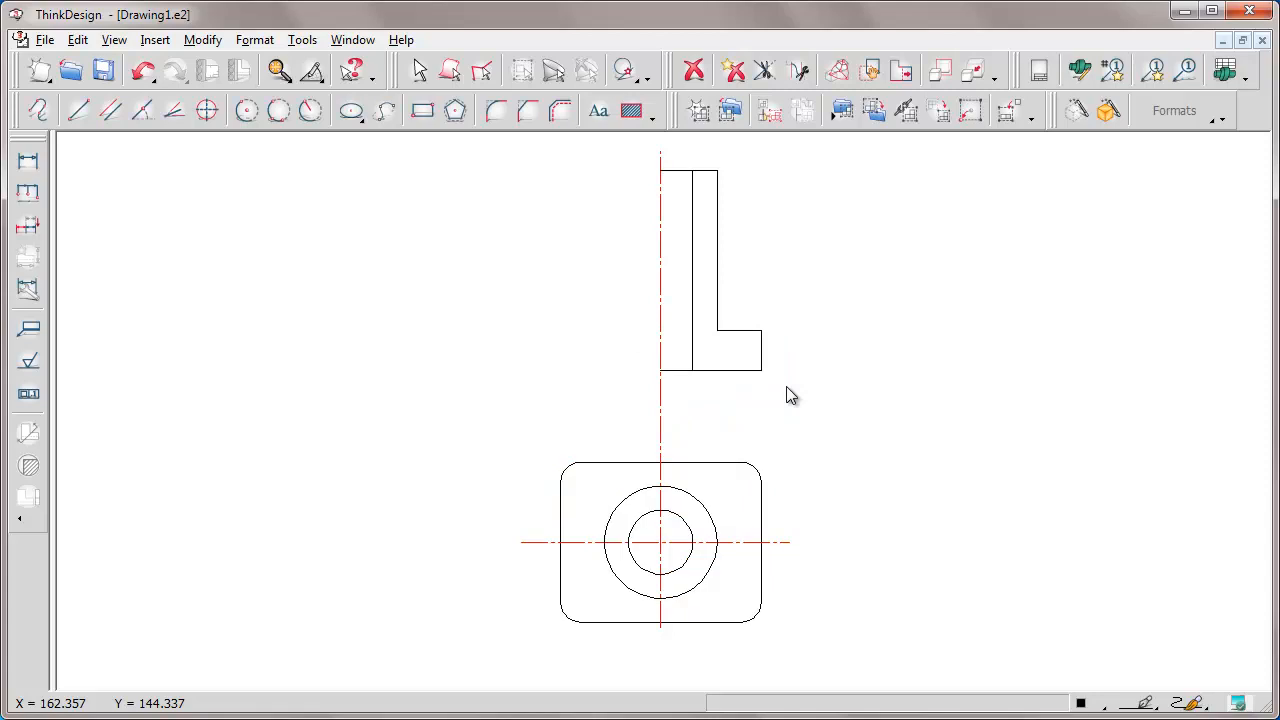
Step: Select the entities crossing a box above the base, clear, select those outside or crossing a box around the base, and clear again
click(769, 308)
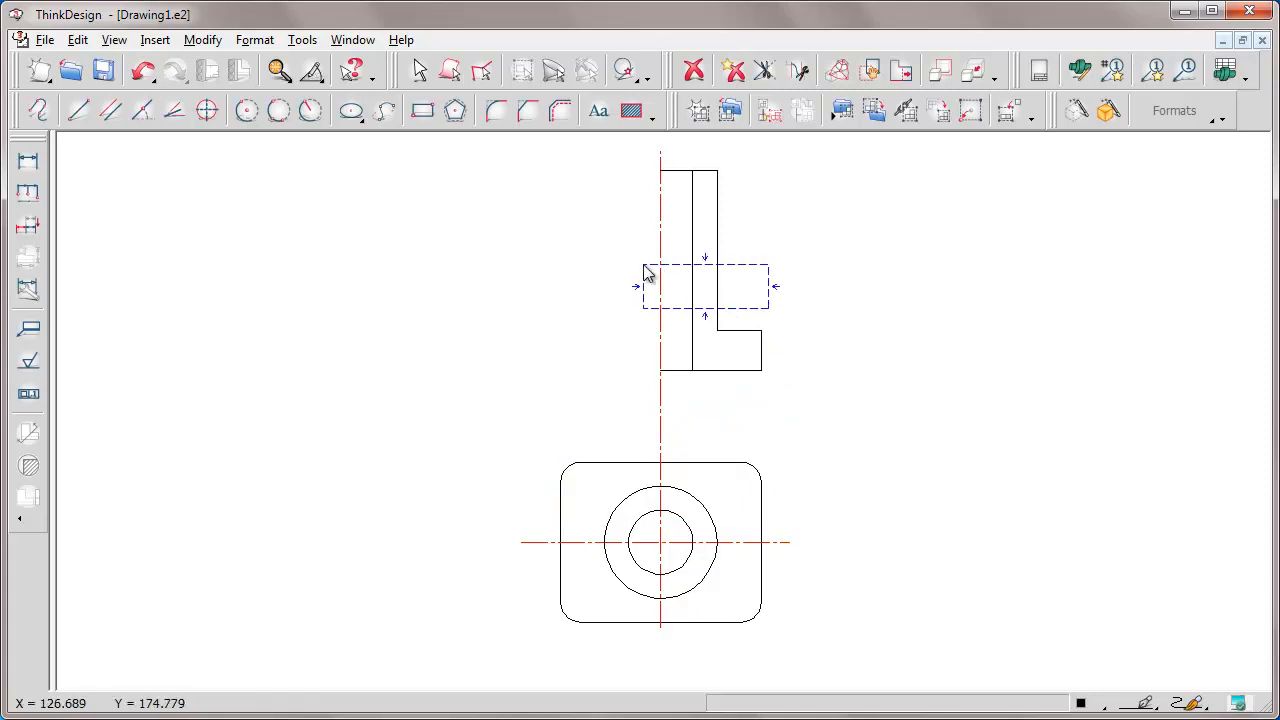
click(643, 266)
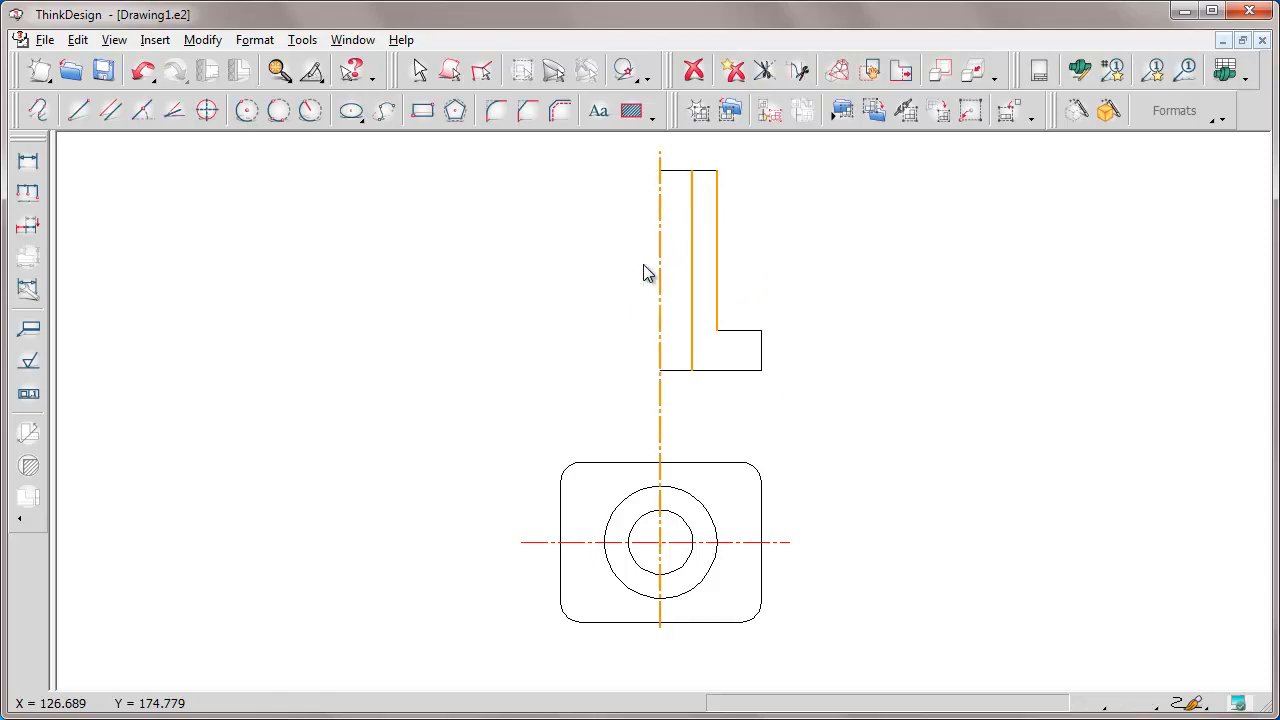
key(Escape)
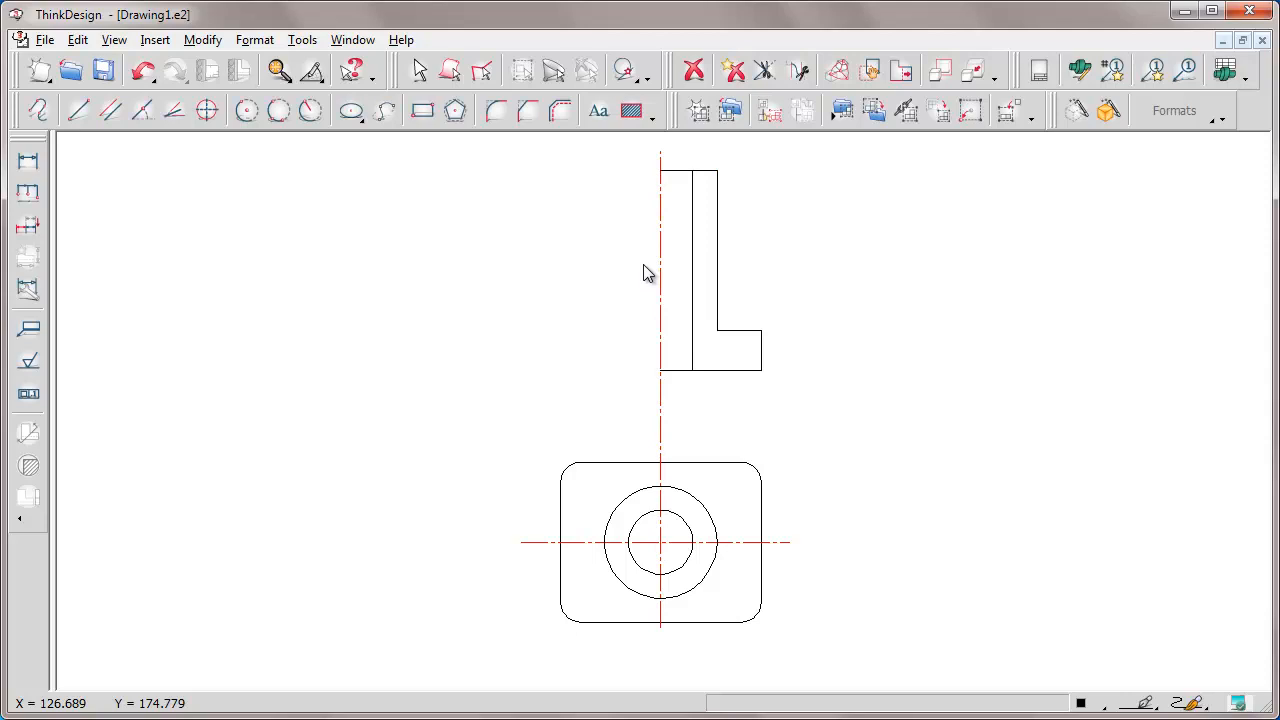
click(769, 308)
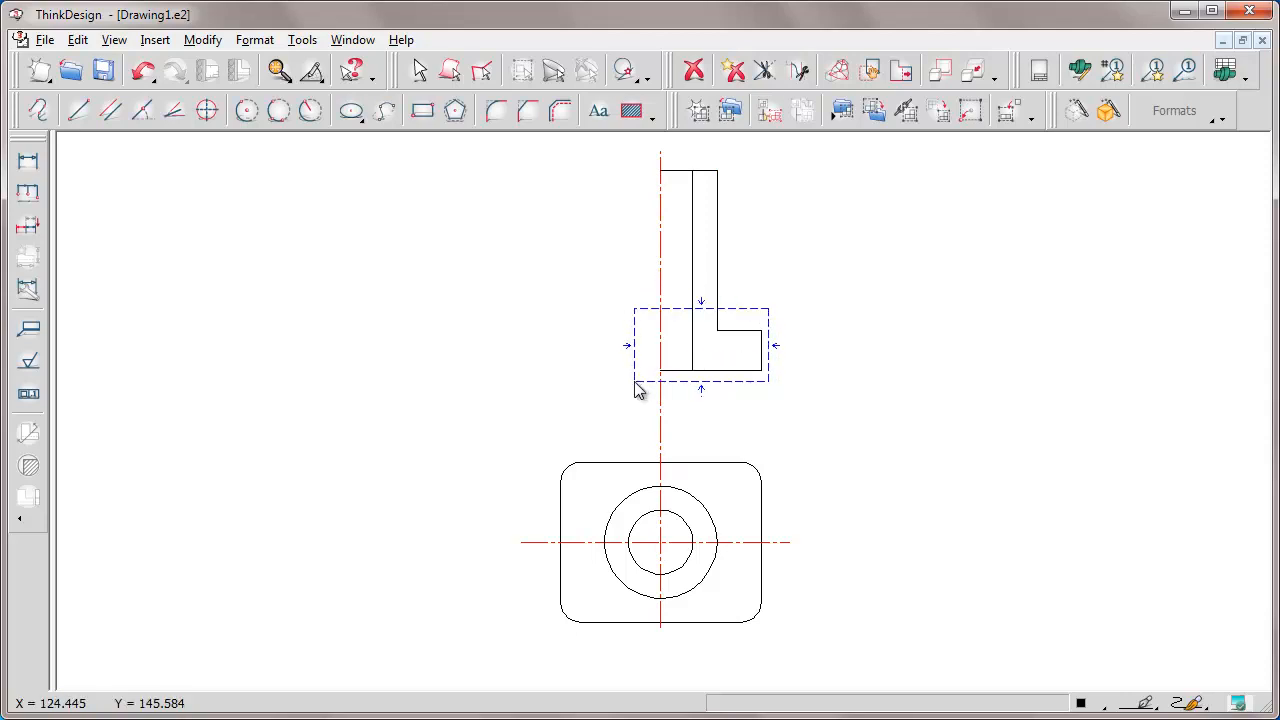
key(ctrl)
click(635, 382)
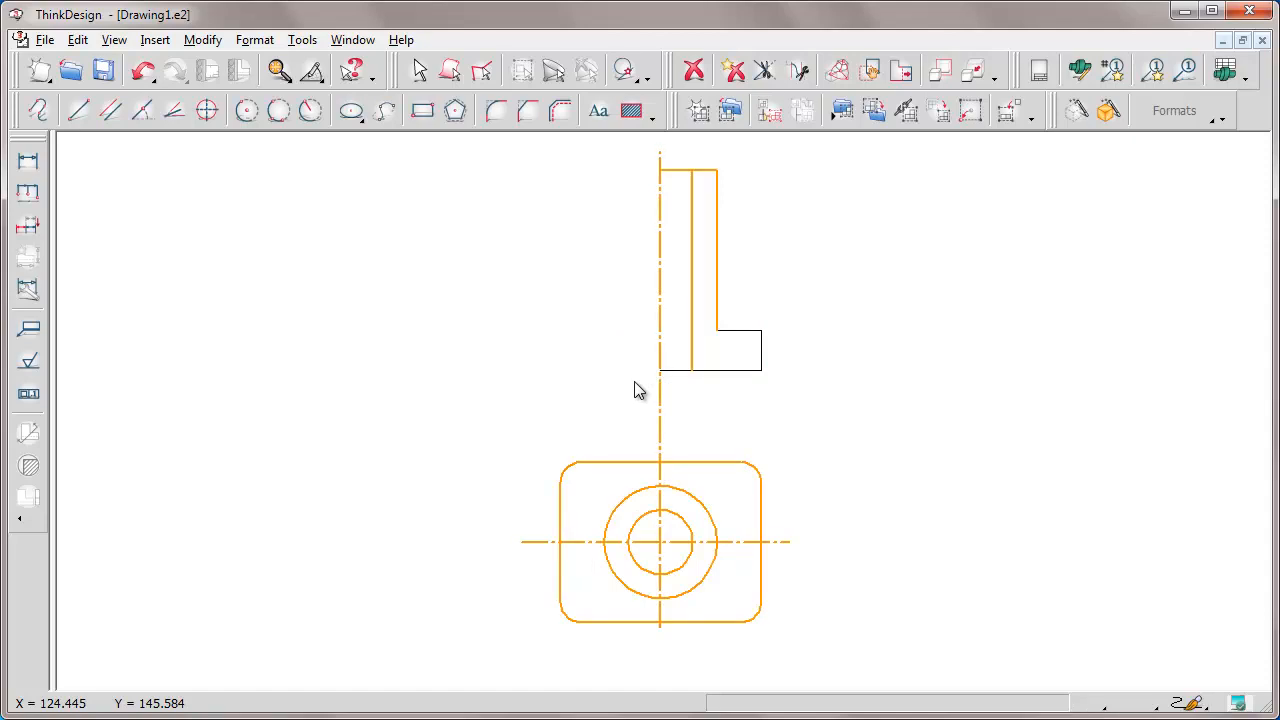
key(Escape)
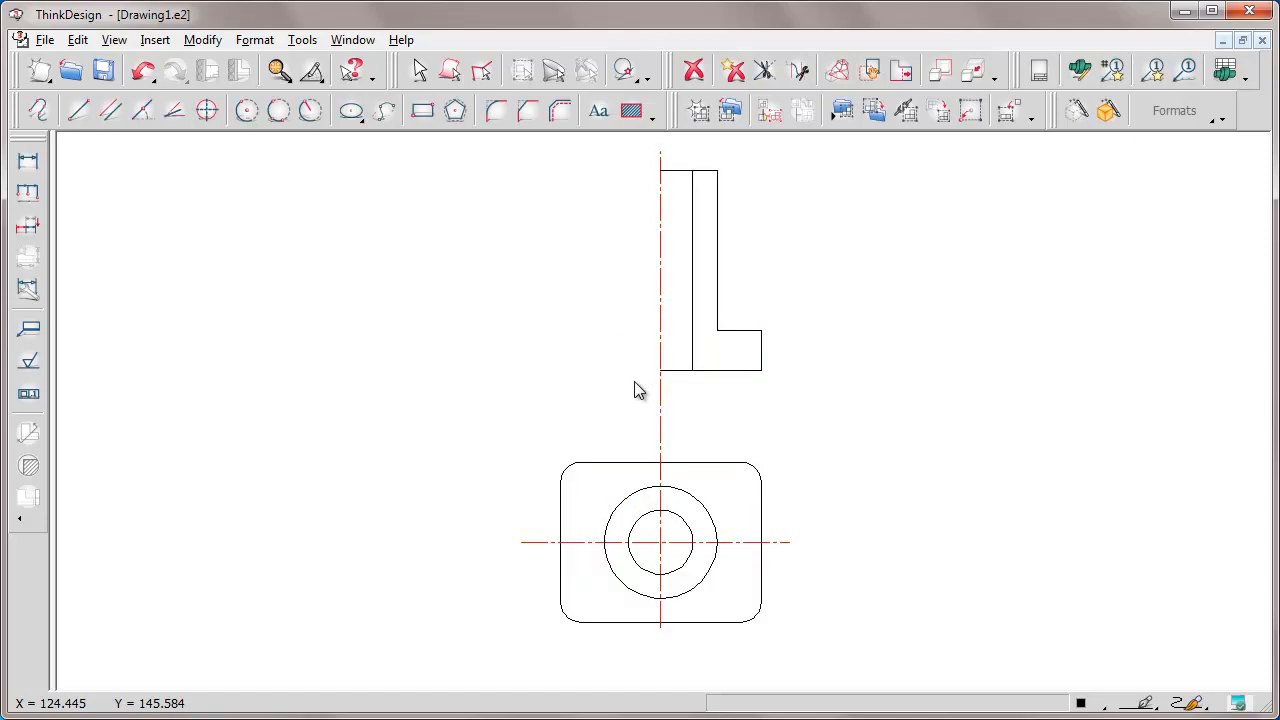
Step: Mirror the stepped half profile as a copy about the vertical centreline, window-selecting its lines as the entities
click(79, 40)
click(95, 259)
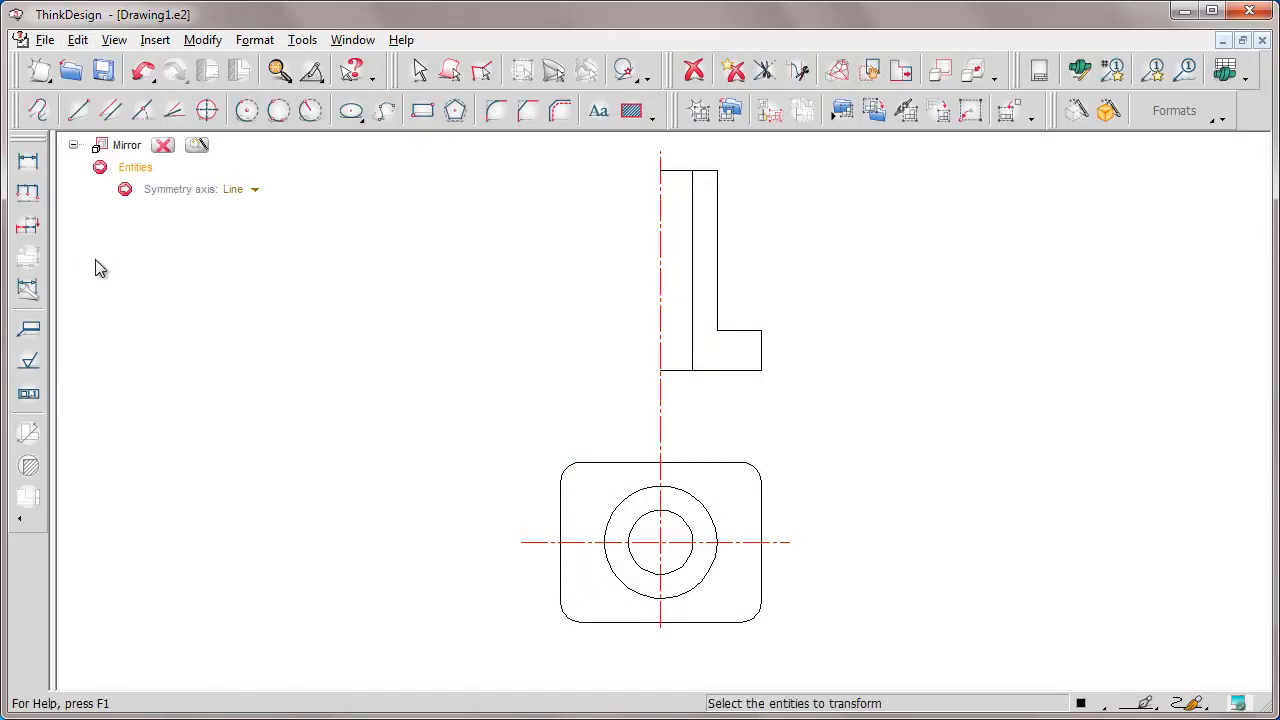
click(614, 146)
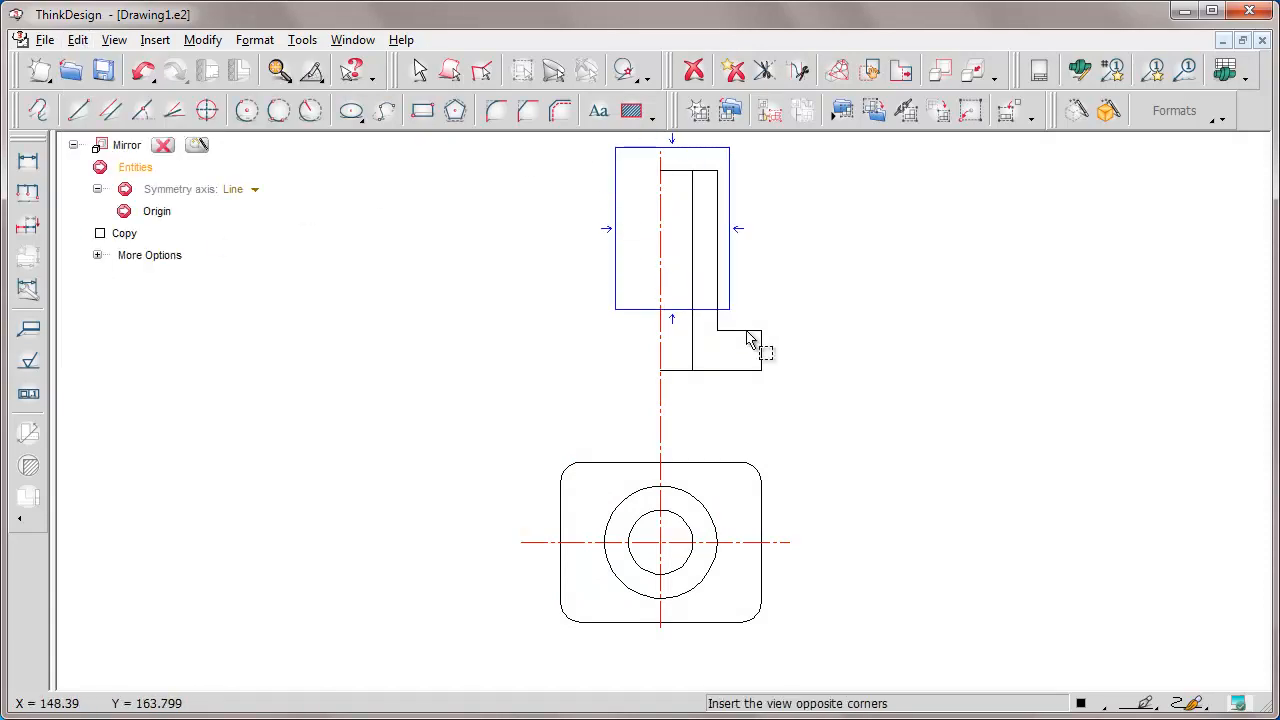
click(786, 386)
click(100, 233)
click(170, 190)
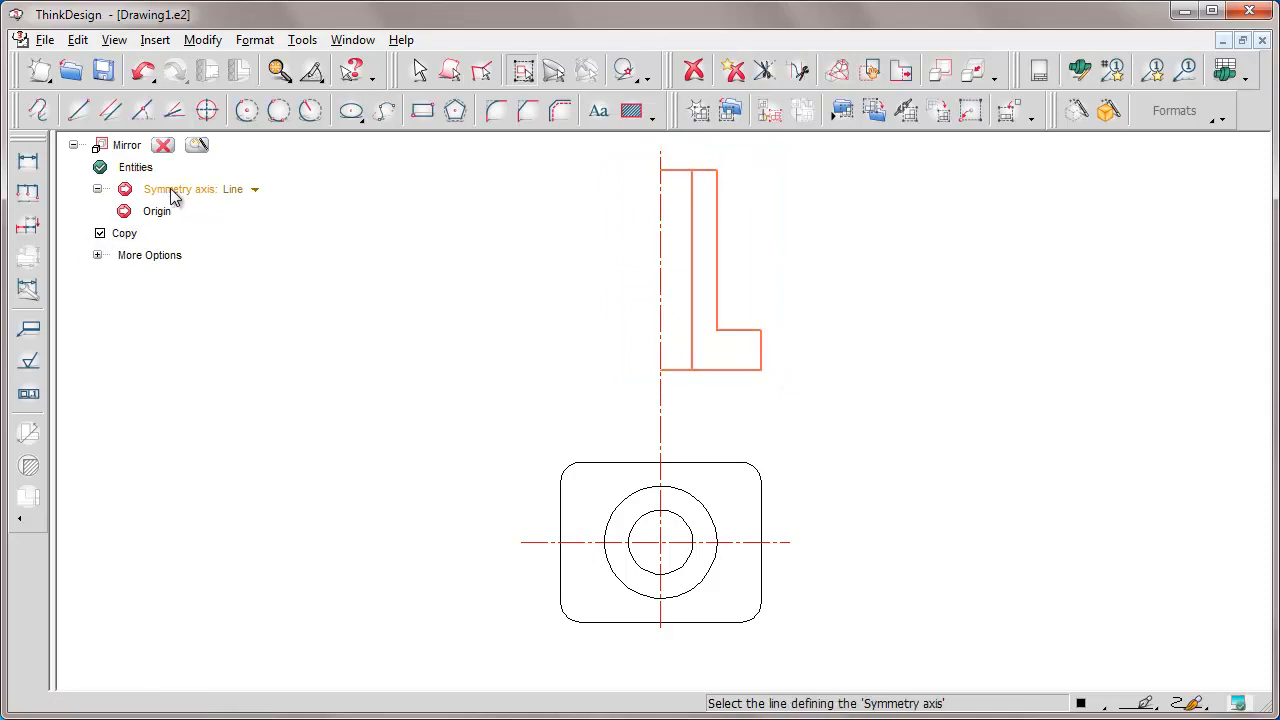
click(660, 312)
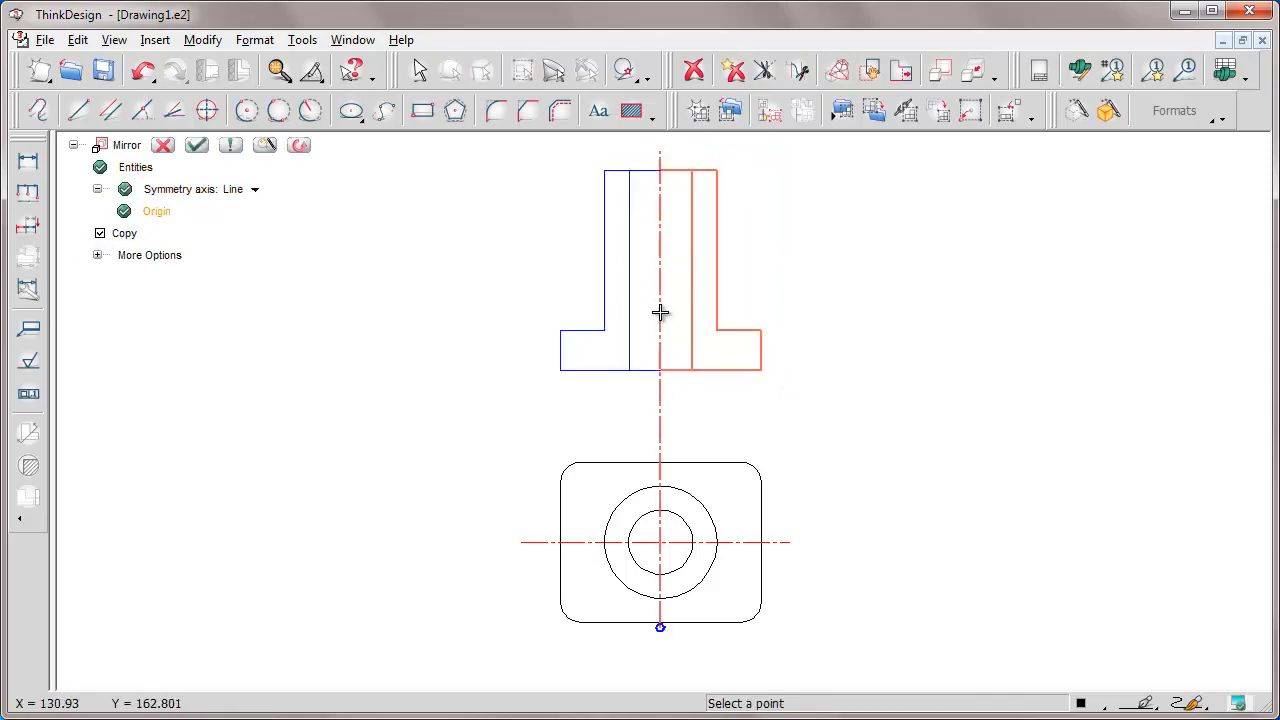
click(197, 146)
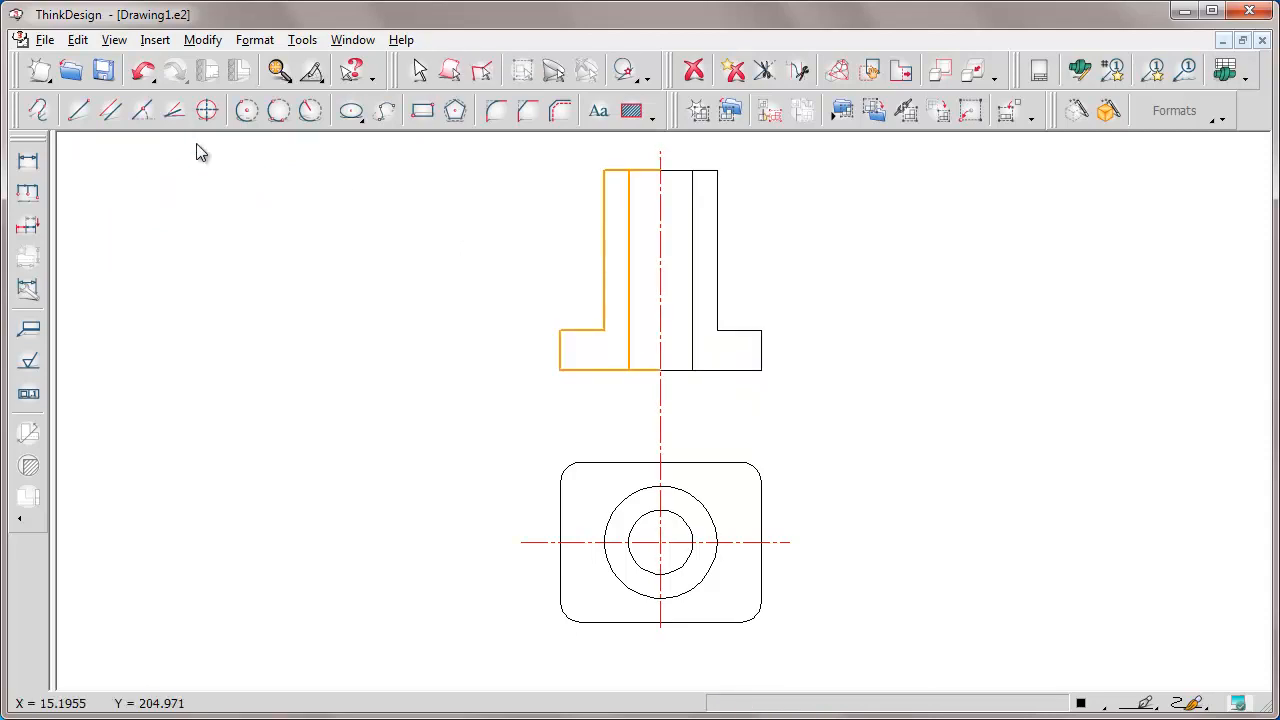
Step: Check whether the upper view's top and bottom edges are split at the centreline by picking each half
click(634, 176)
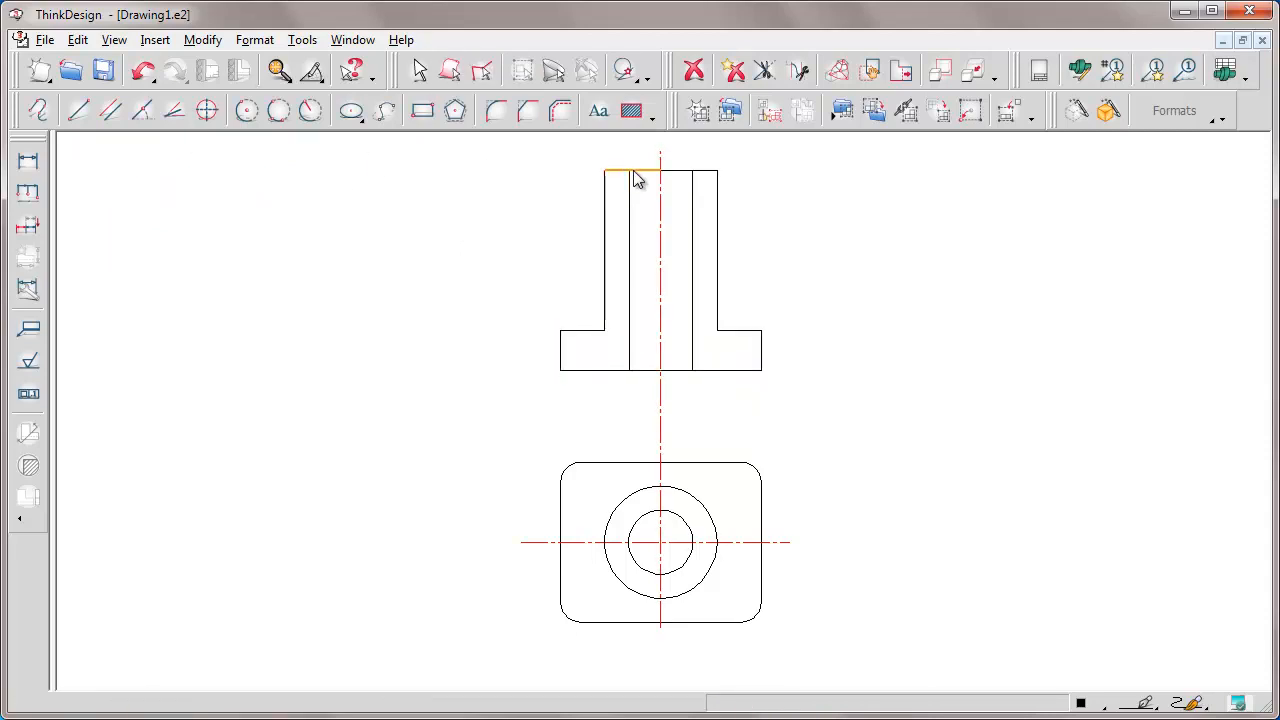
click(686, 176)
click(721, 370)
click(643, 370)
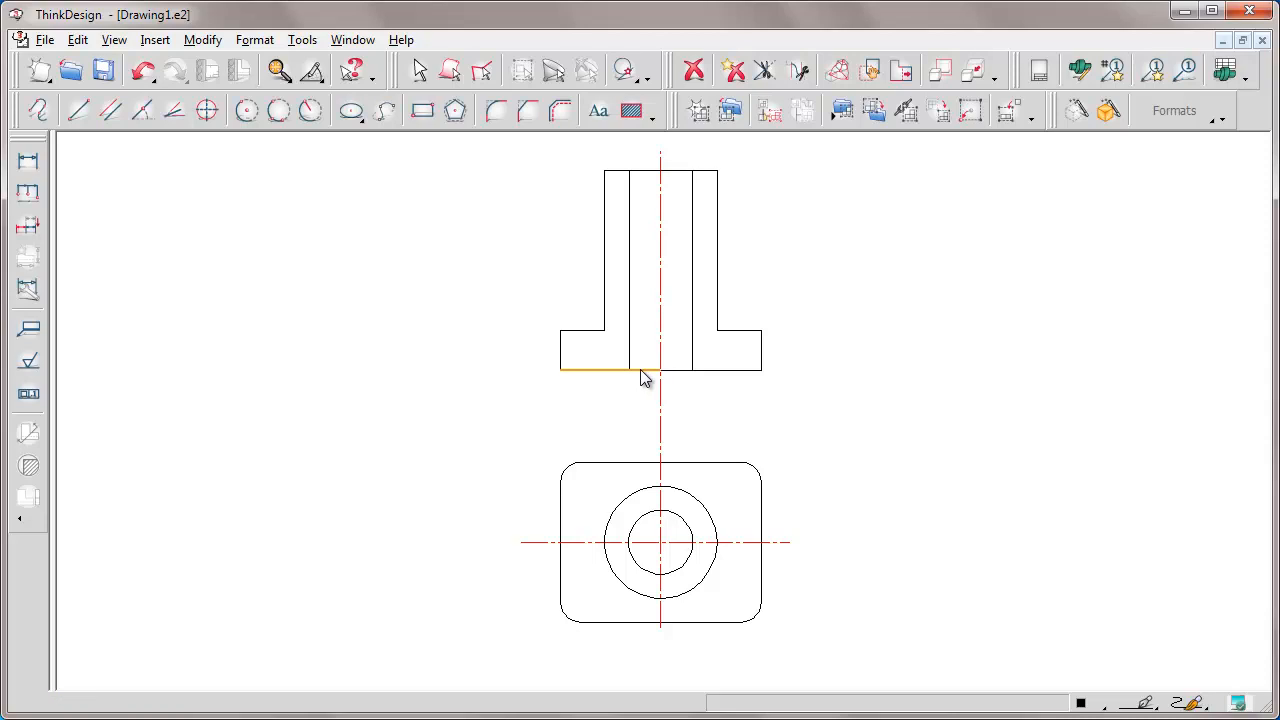
Step: Remove overlaps within a Window selection enclosing the whole upper view to merge its split top and bottom edges
click(203, 40)
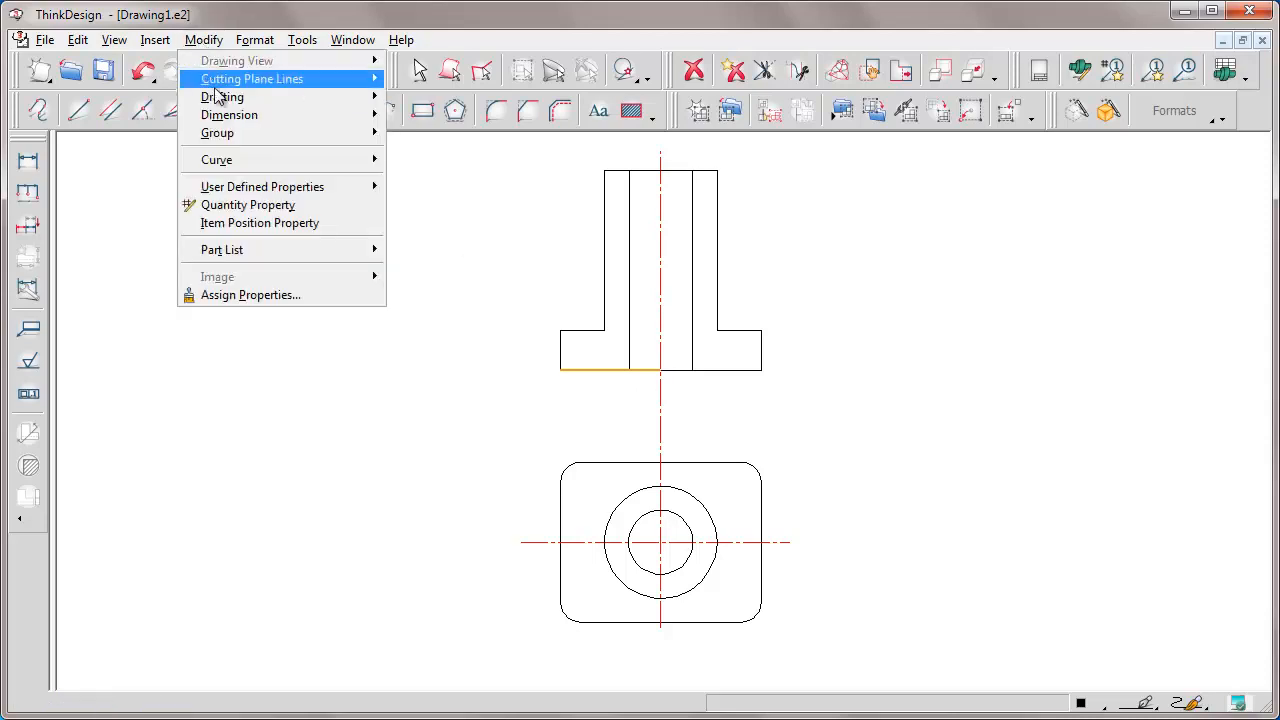
mouse_move(220, 100)
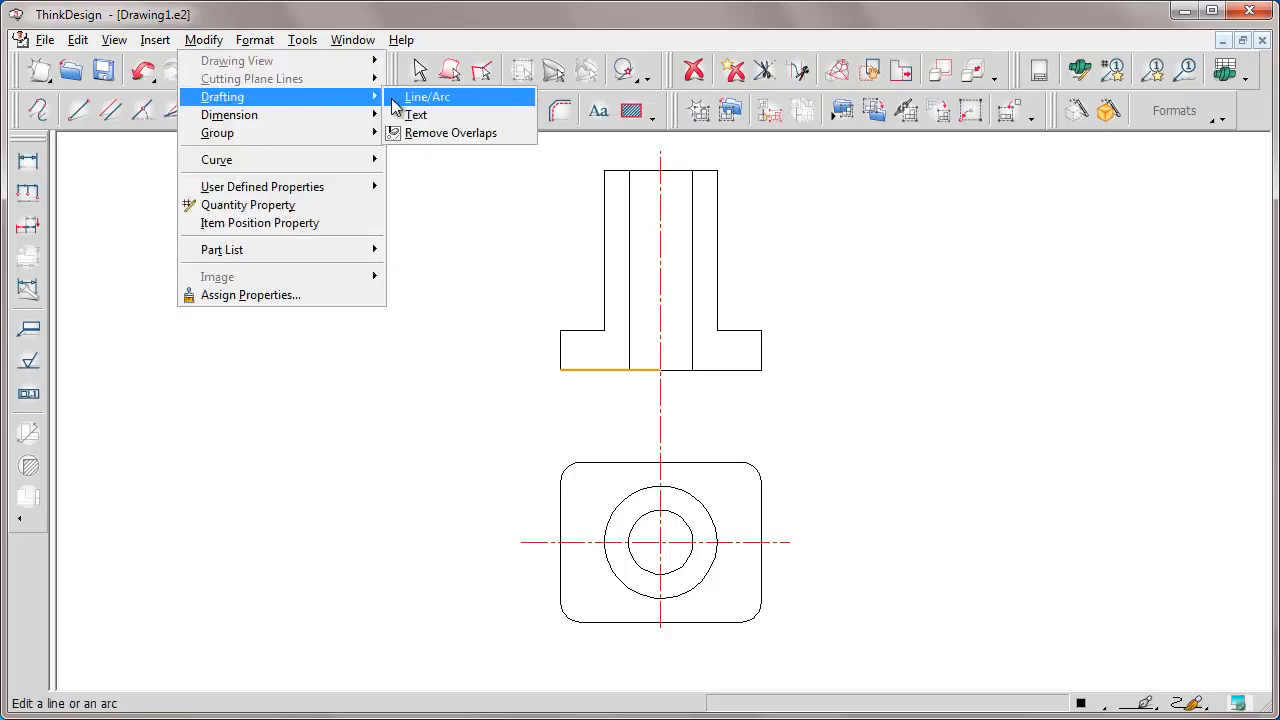
click(446, 133)
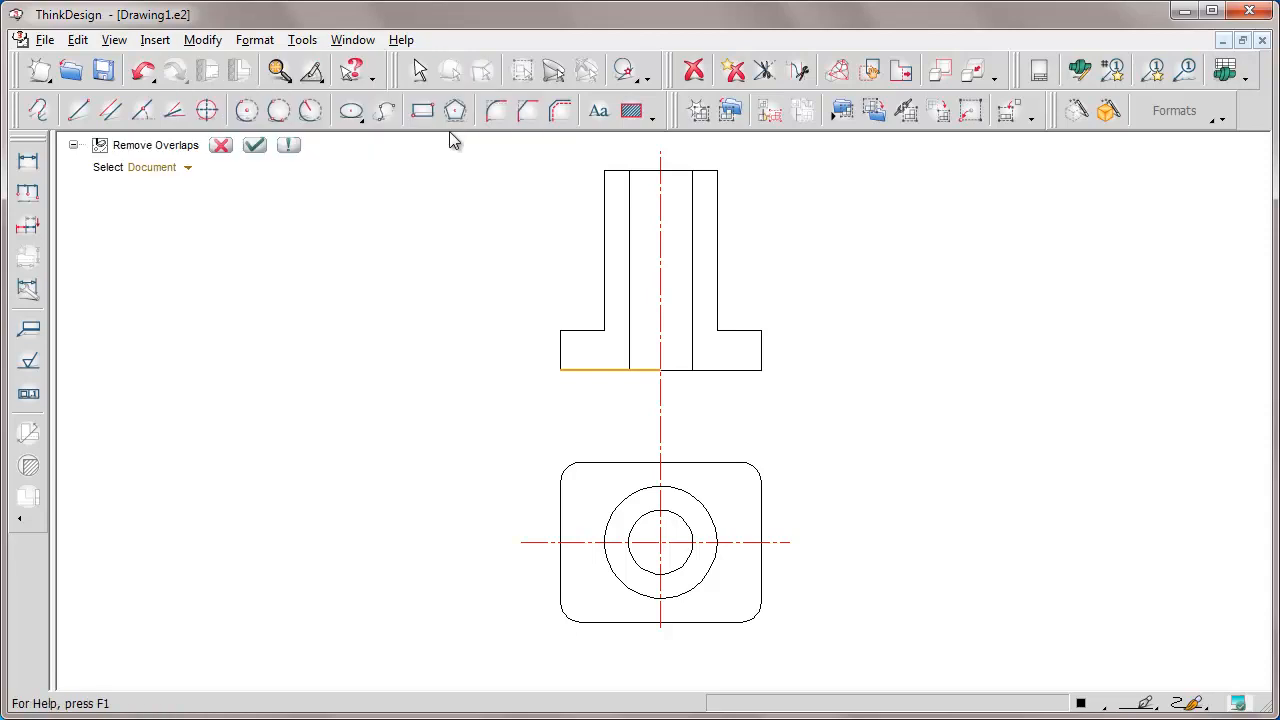
click(190, 171)
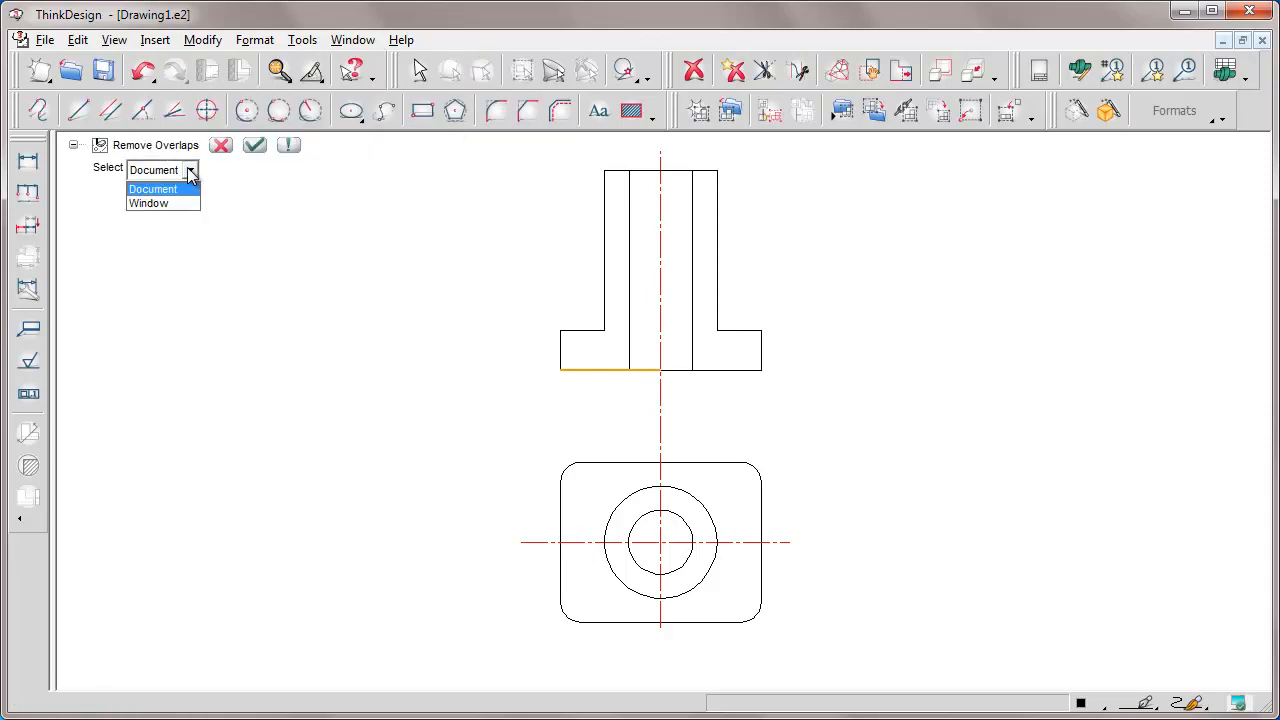
click(158, 203)
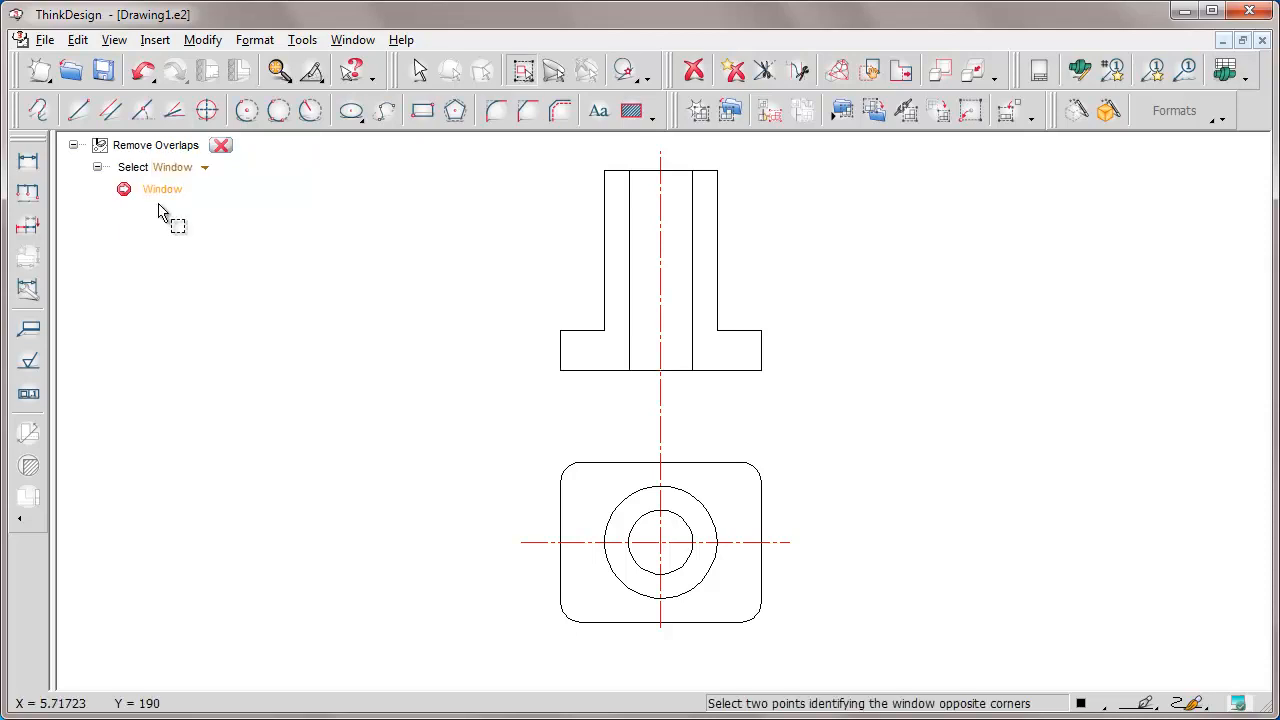
click(506, 154)
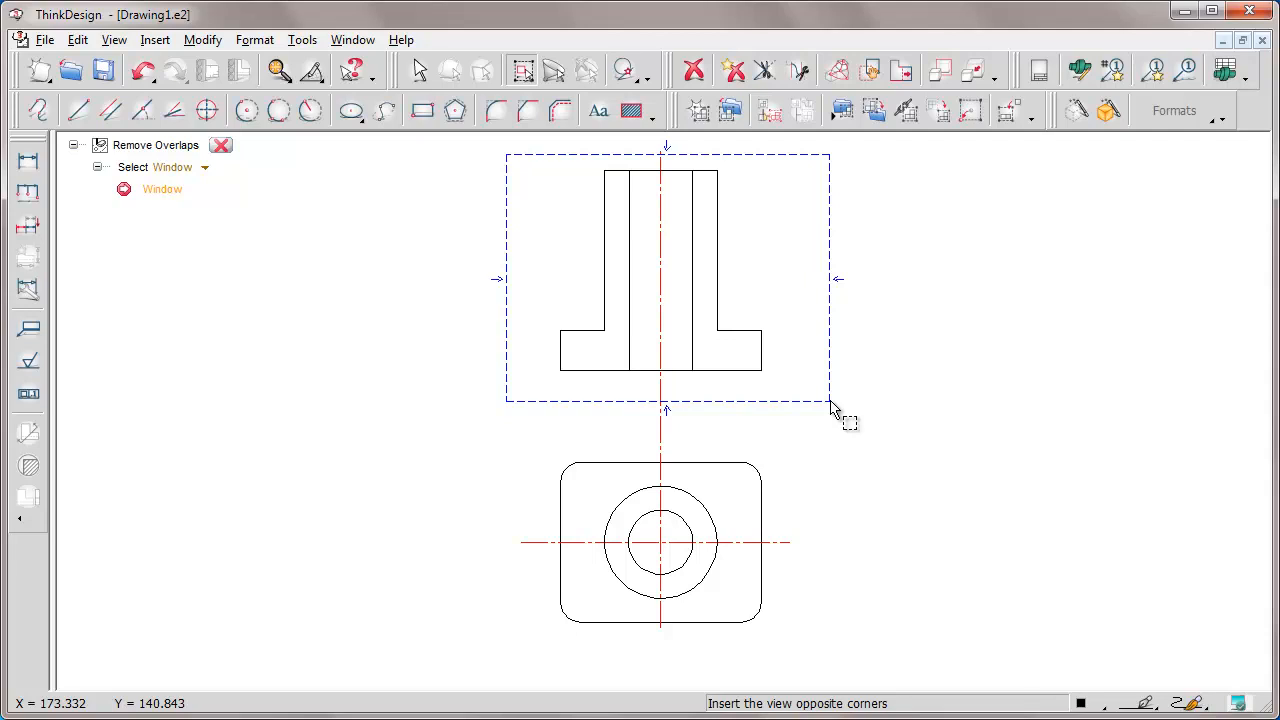
click(830, 402)
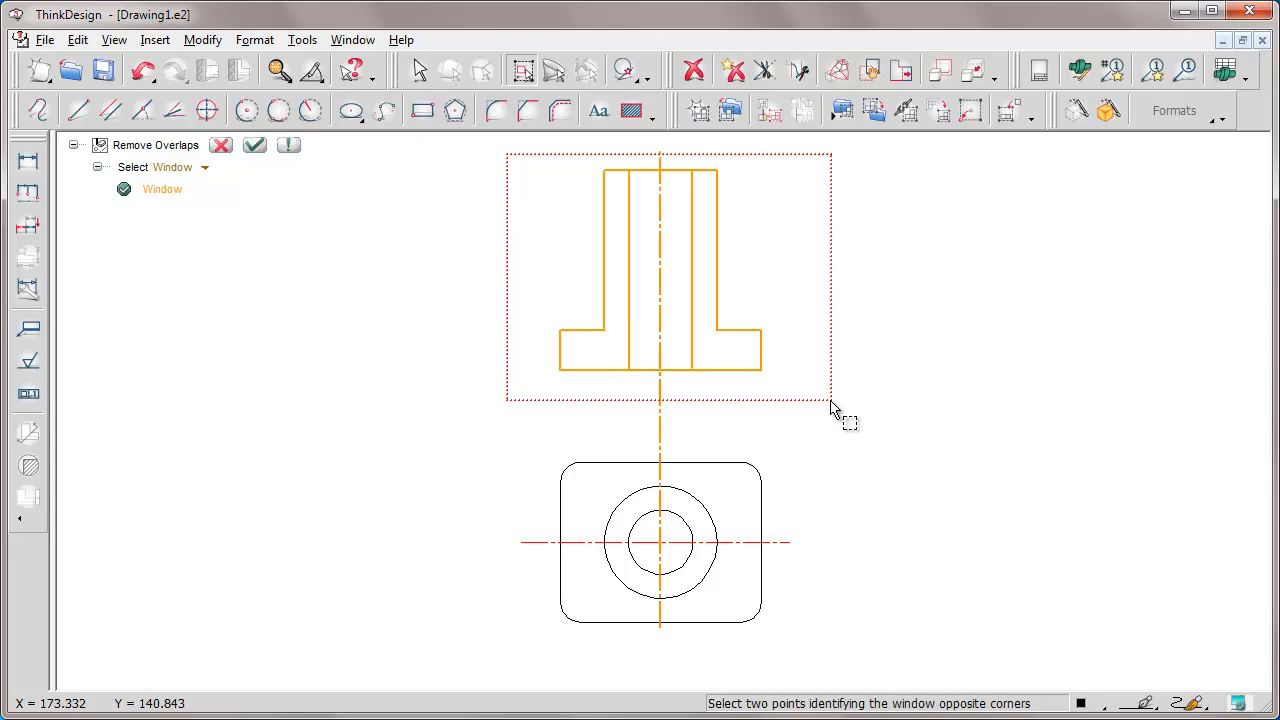
click(254, 145)
Step: Review the detailed Remove Overlaps report entries, close it, and check the upper view's top and bottom edges
drag(567, 240, 222, 240)
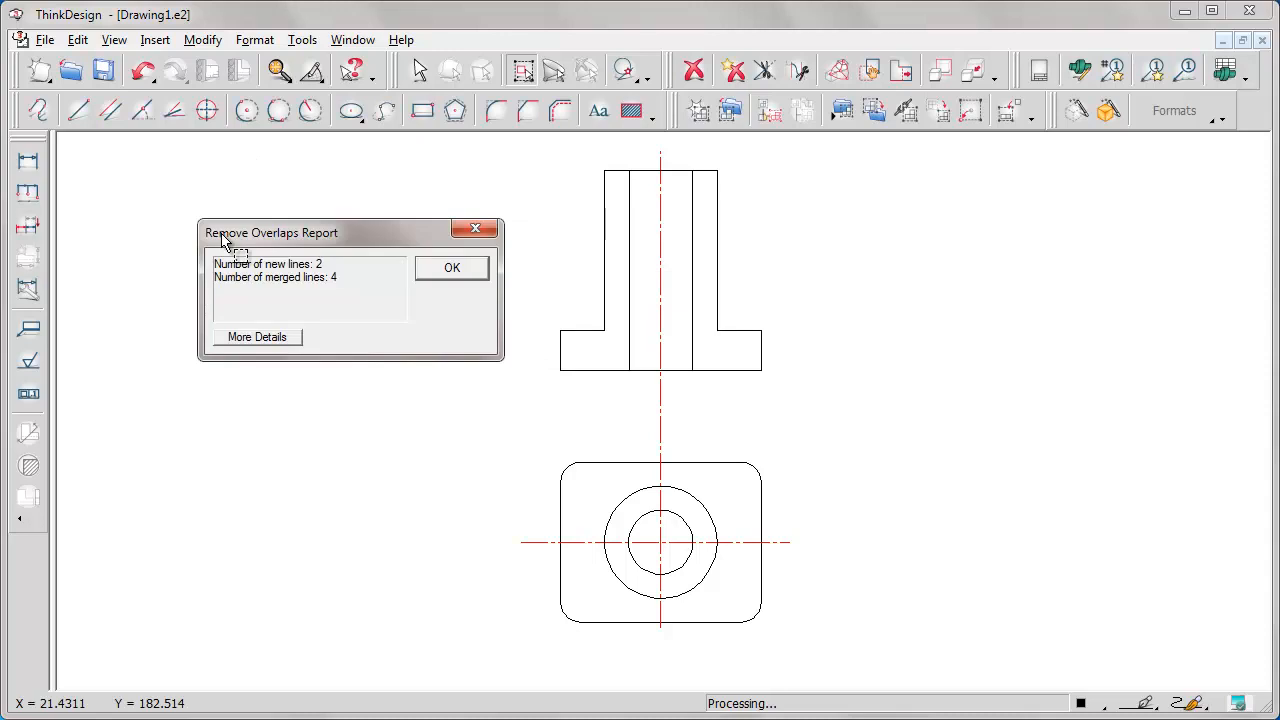
click(257, 338)
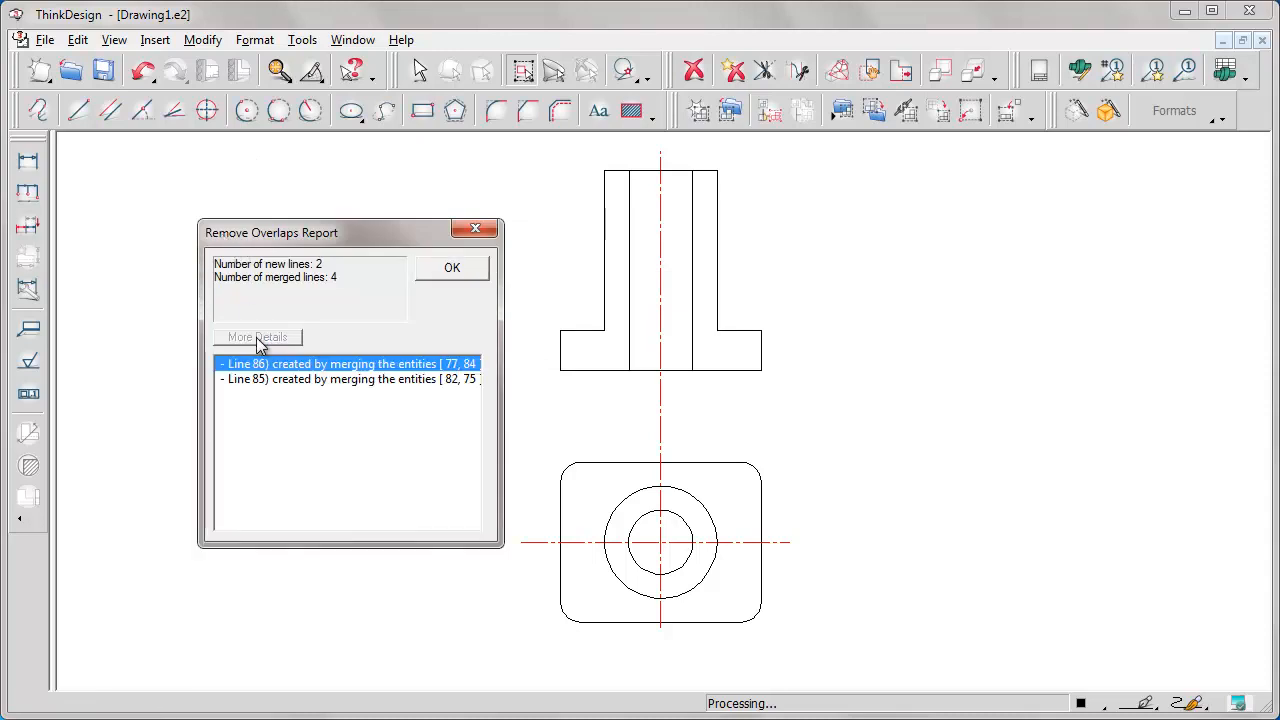
click(248, 379)
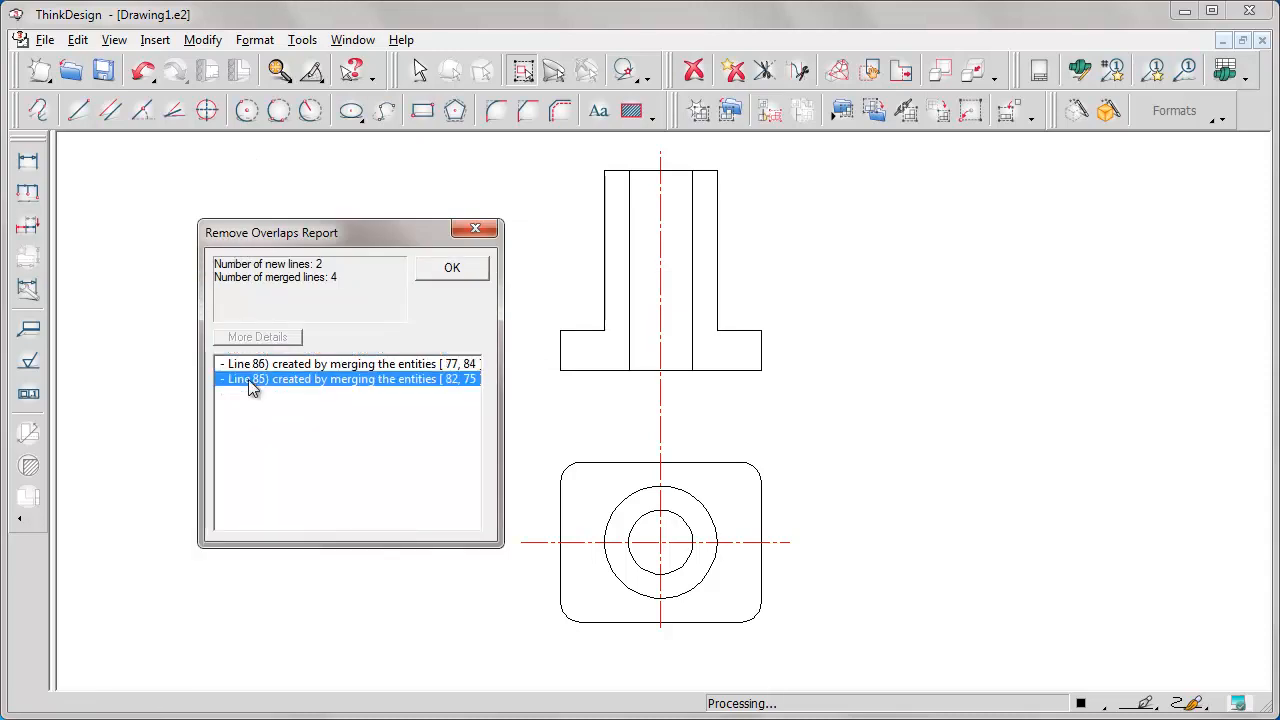
click(242, 370)
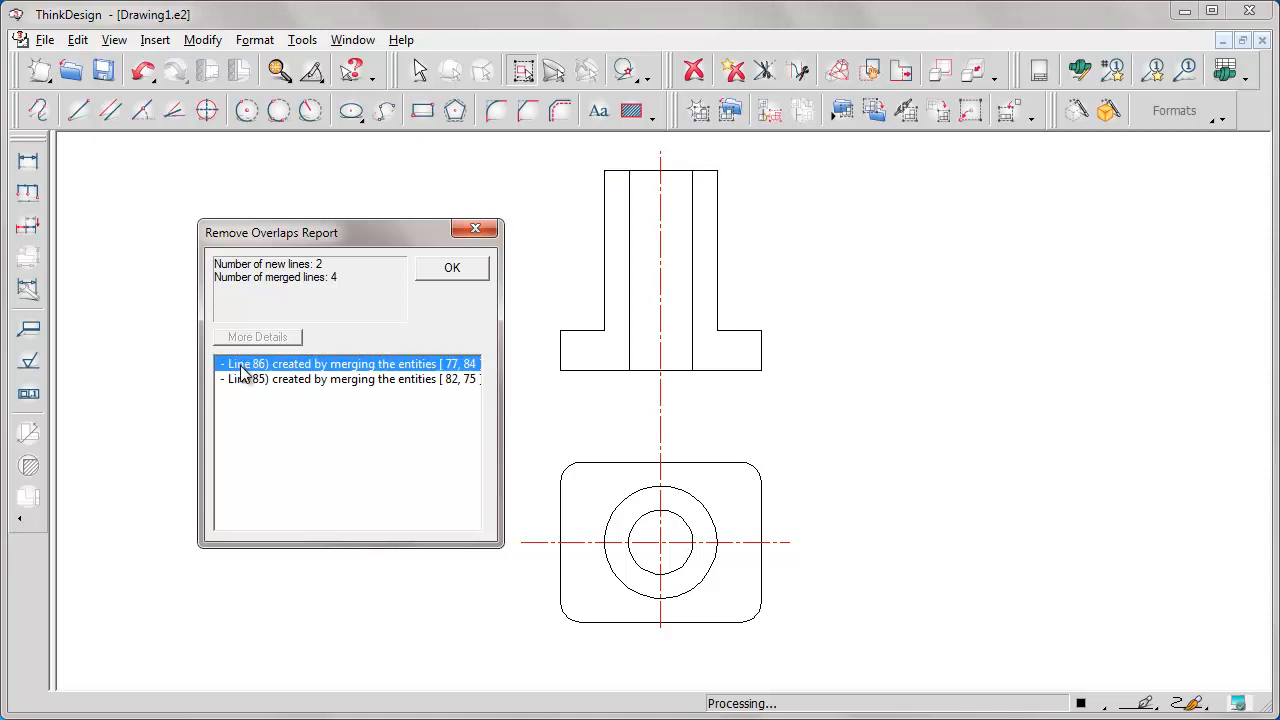
click(455, 267)
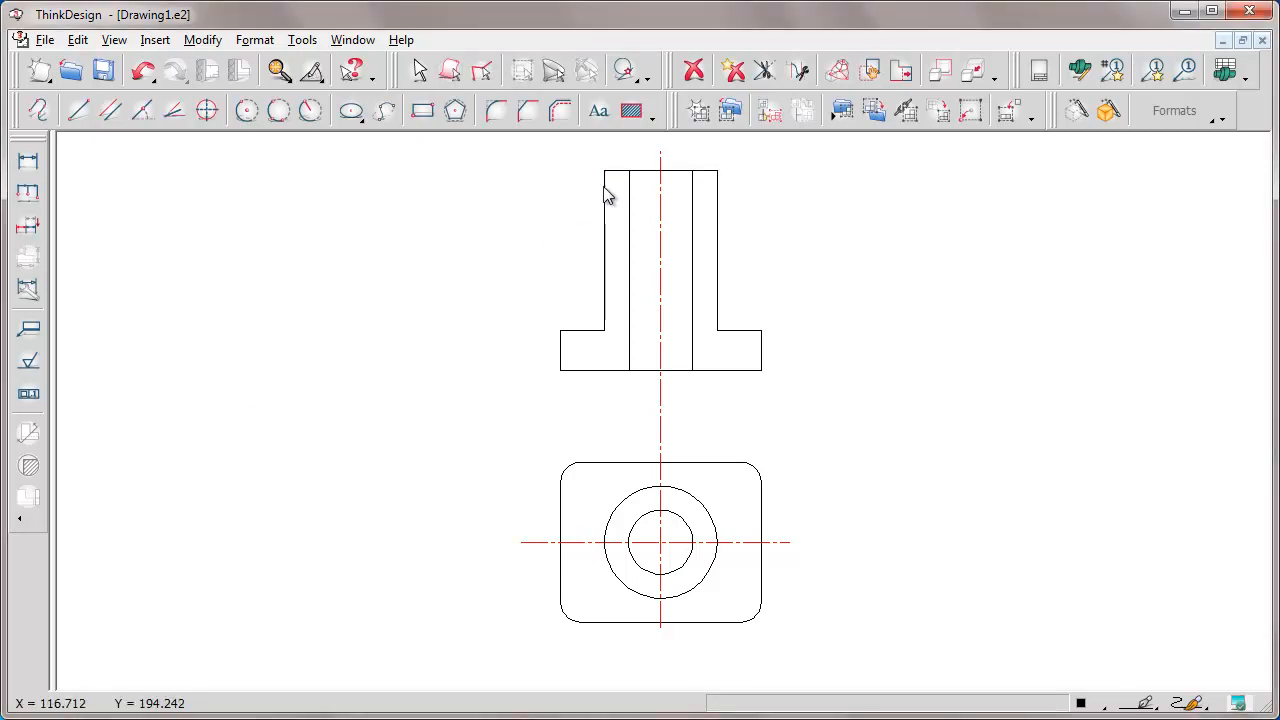
click(634, 172)
click(721, 370)
Step: Save a copy of the drawing as Drawing1-3 in the e-learning folder, keeping the Drawing (*.e2) type
click(45, 40)
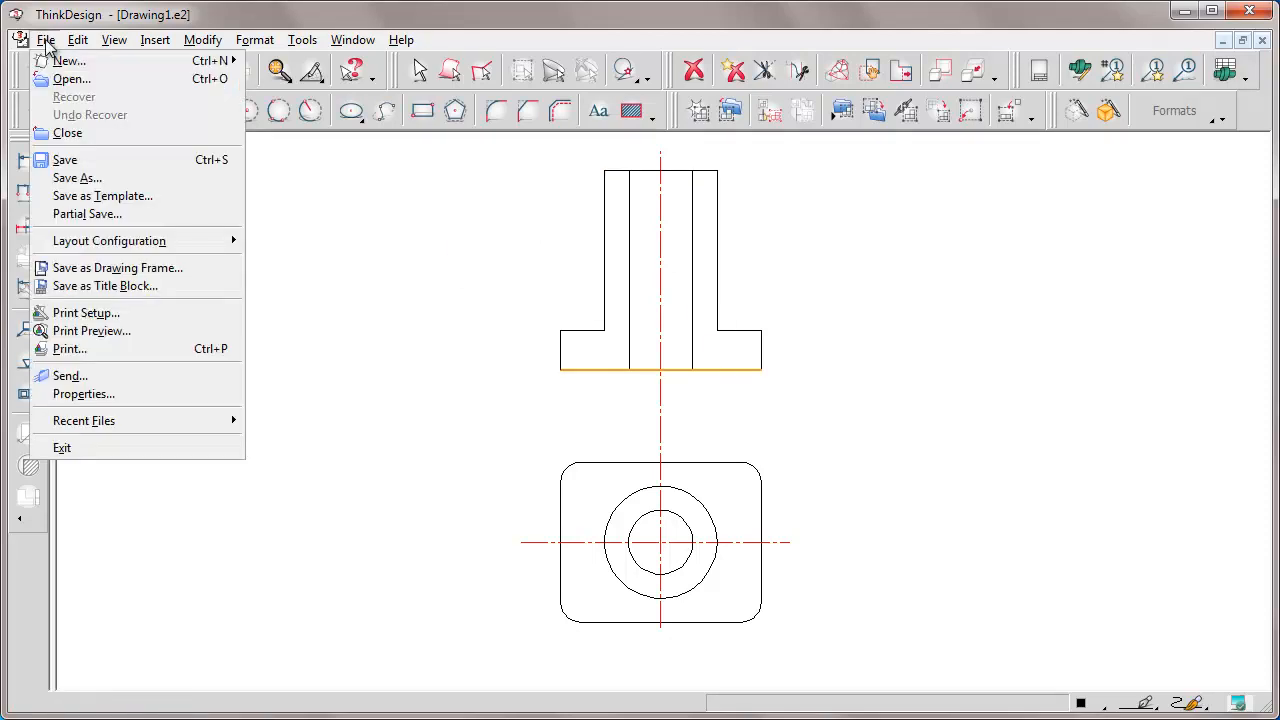
click(75, 179)
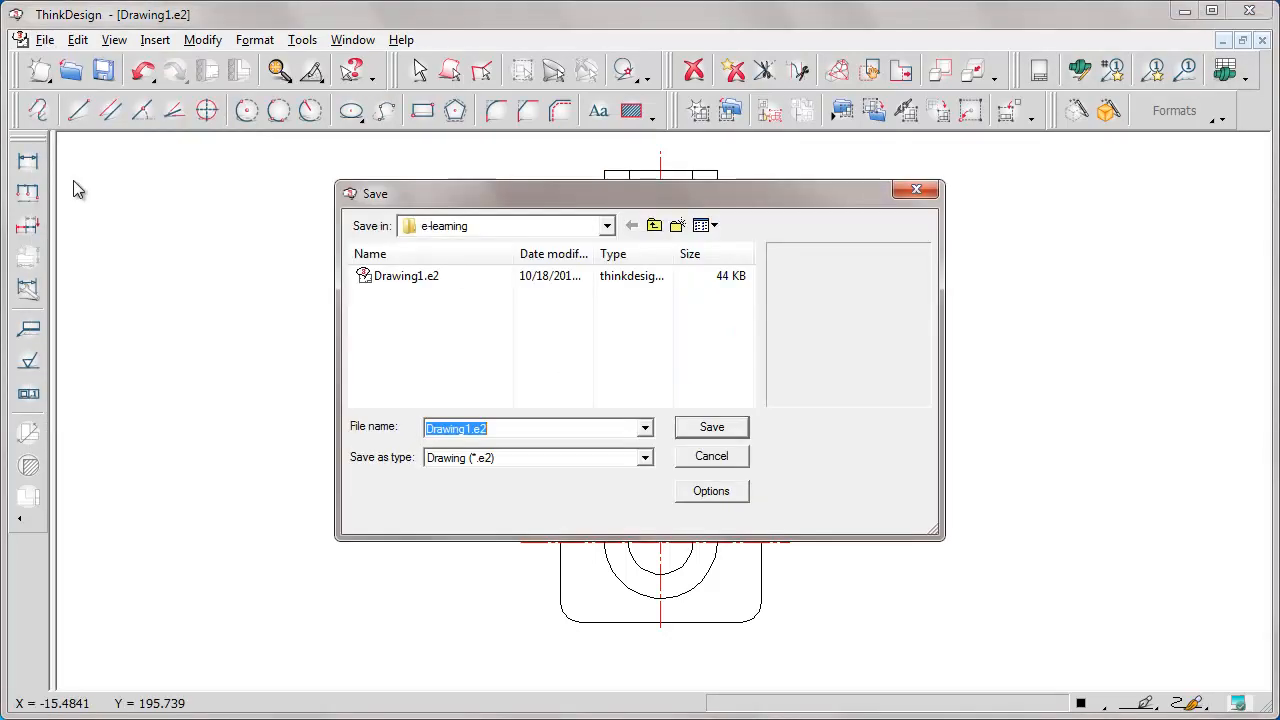
key(BackSpace)
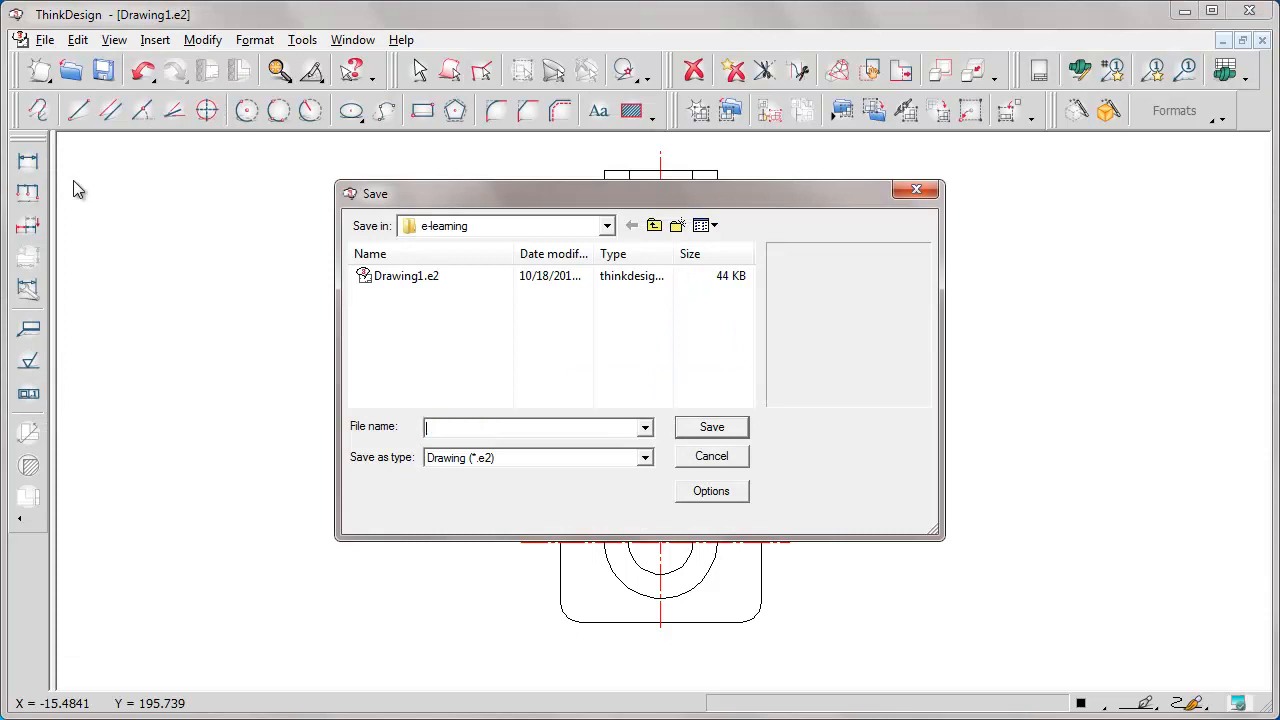
text(Drawing1-3)
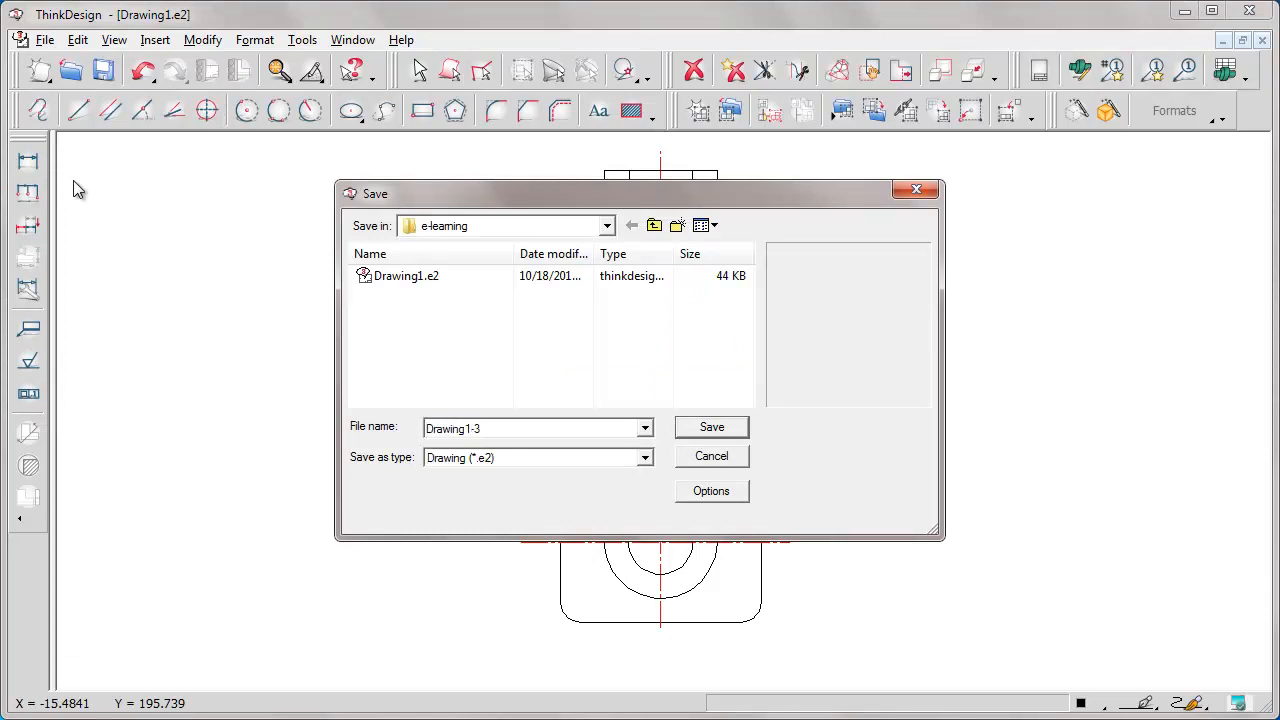